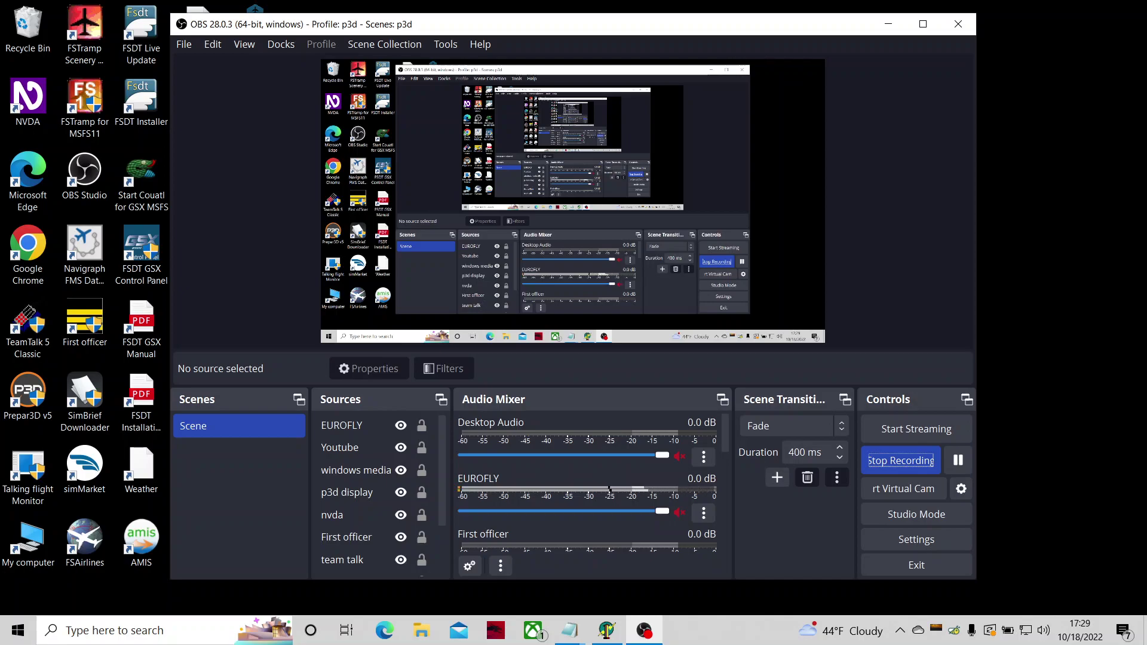
Step: Switch from OBS Studio to the Eurofly window
{"action": "key", "text": "alt+Tab"}
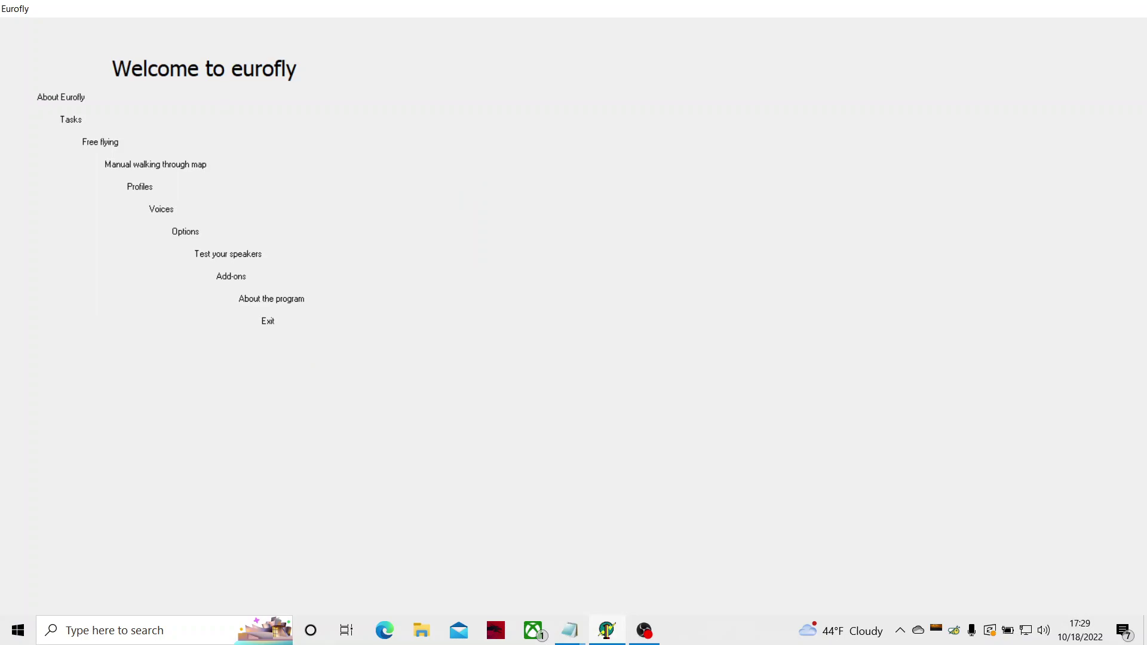
Step: Load the viper1 pilot profile from the Profiles list
{"action": "key", "text": "Return"}
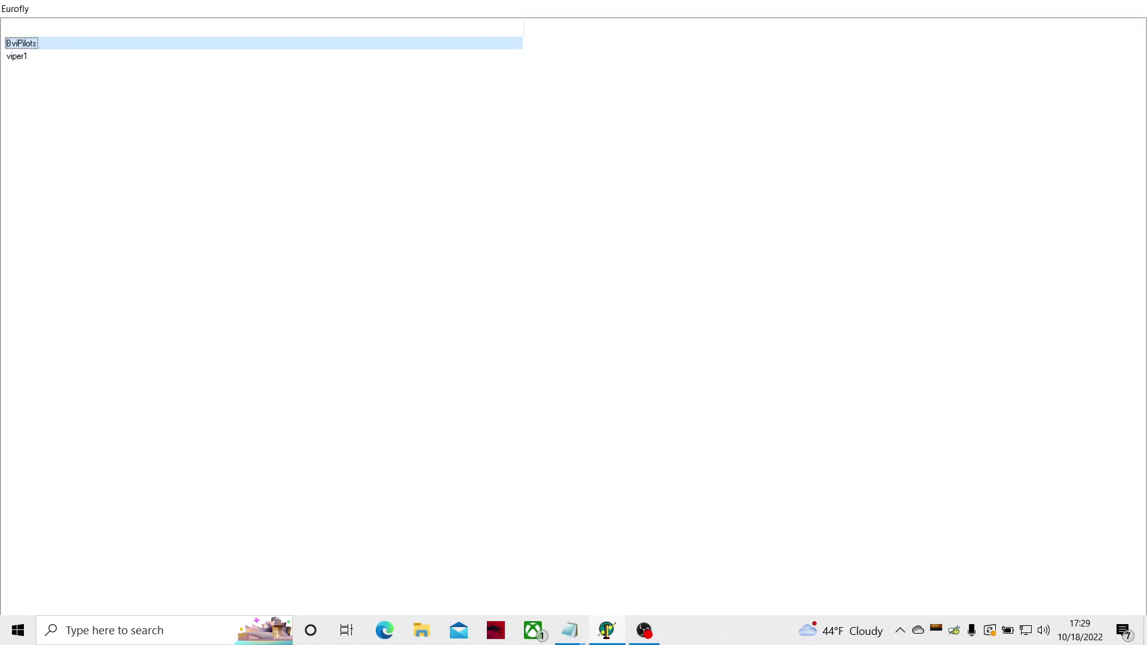
{"action": "key", "text": "Down"}
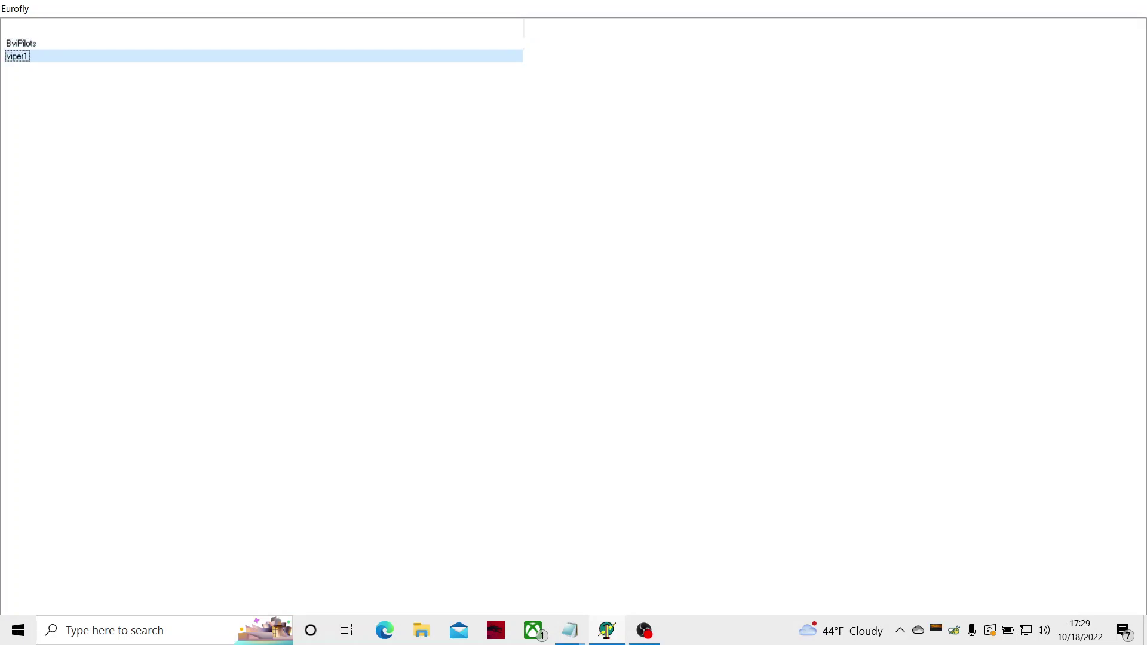
{"action": "key", "text": "Return"}
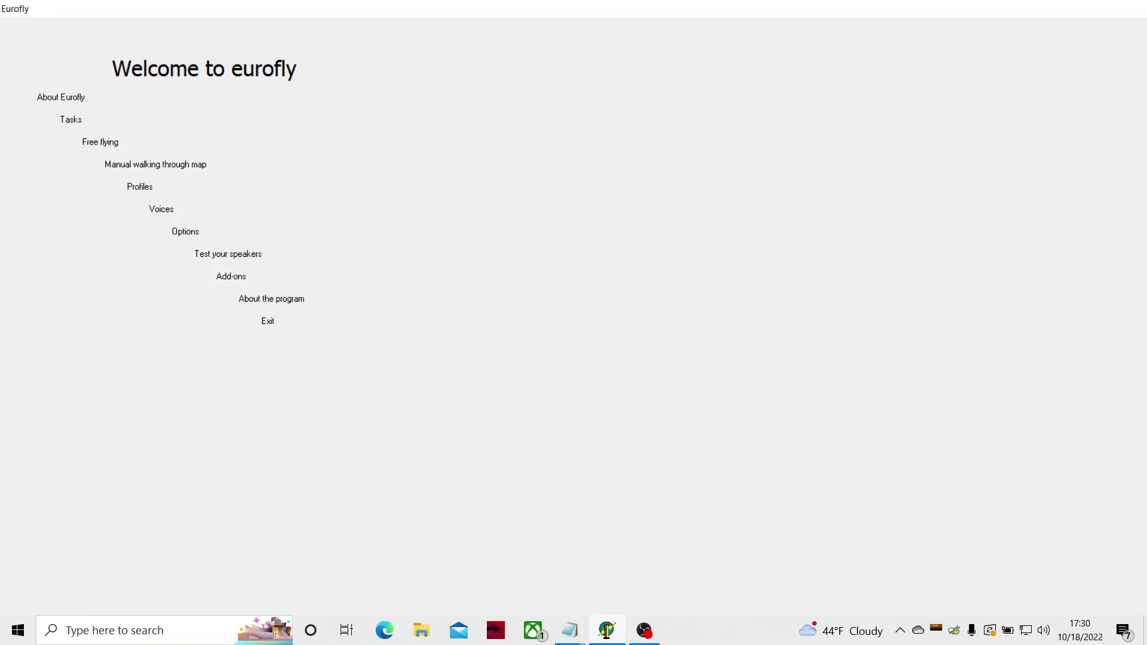
Step: Choose Options from Eurofly's welcome menu
{"action": "key", "text": "Return"}
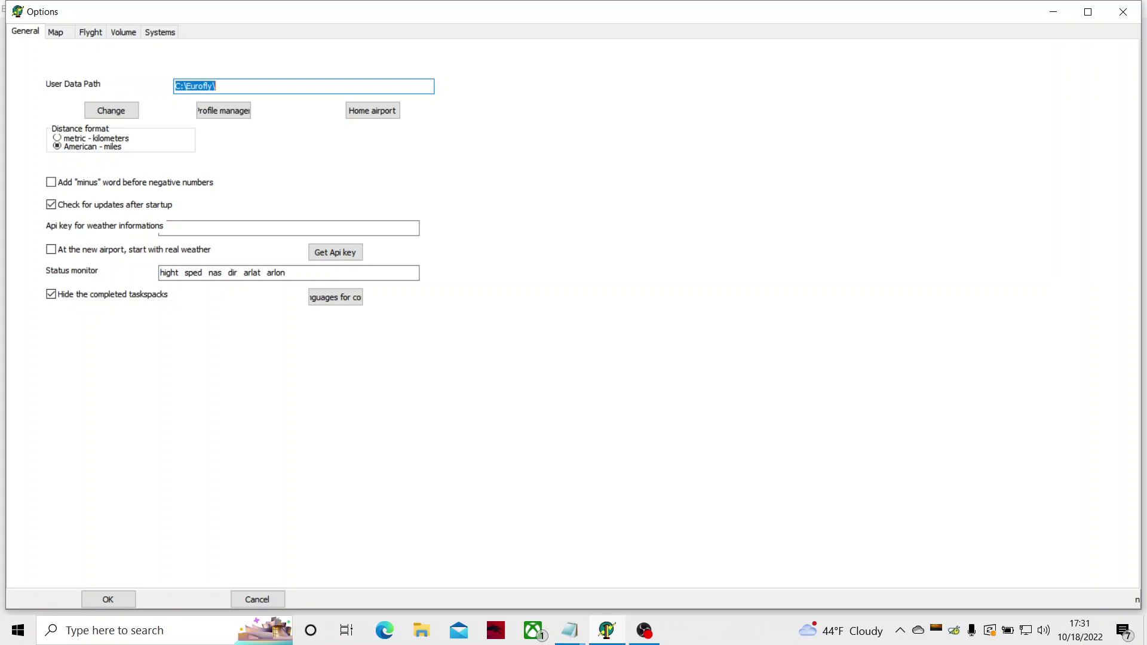
Step: Open the Profile manager from the general Options
{"action": "key", "text": "Tab"}
{"action": "key", "text": "shift+Tab"}
{"action": "key", "text": "shift+Tab"}
{"action": "key", "text": "Tab"}
{"action": "key", "text": "Tab"}
{"action": "key", "text": "Tab"}
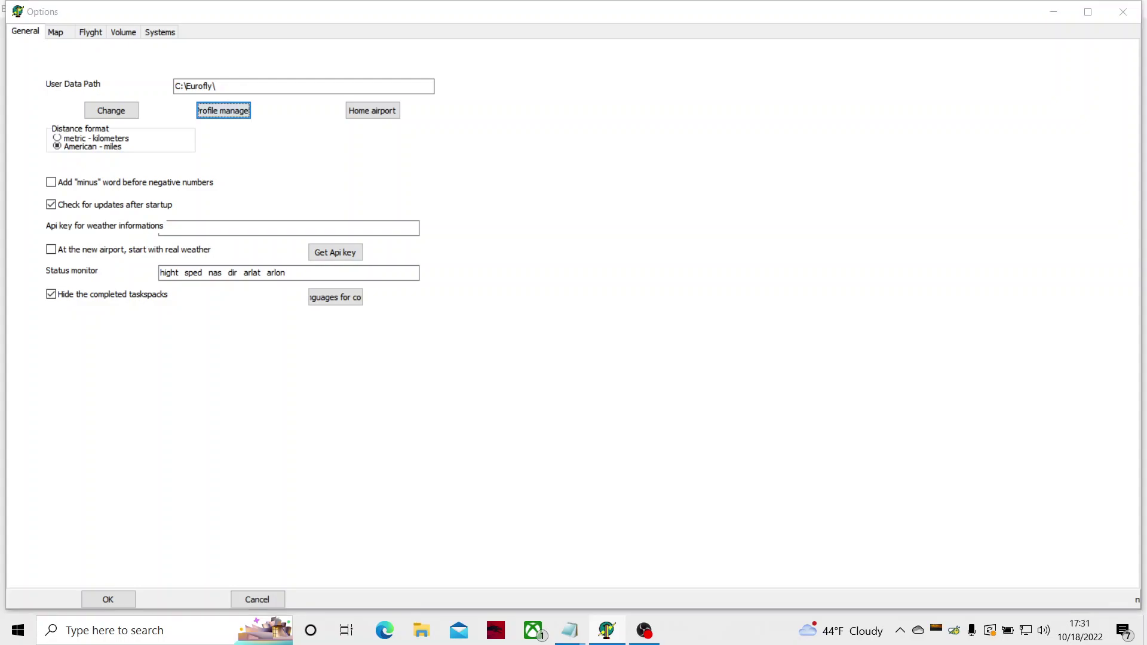
{"action": "key", "text": "Return"}
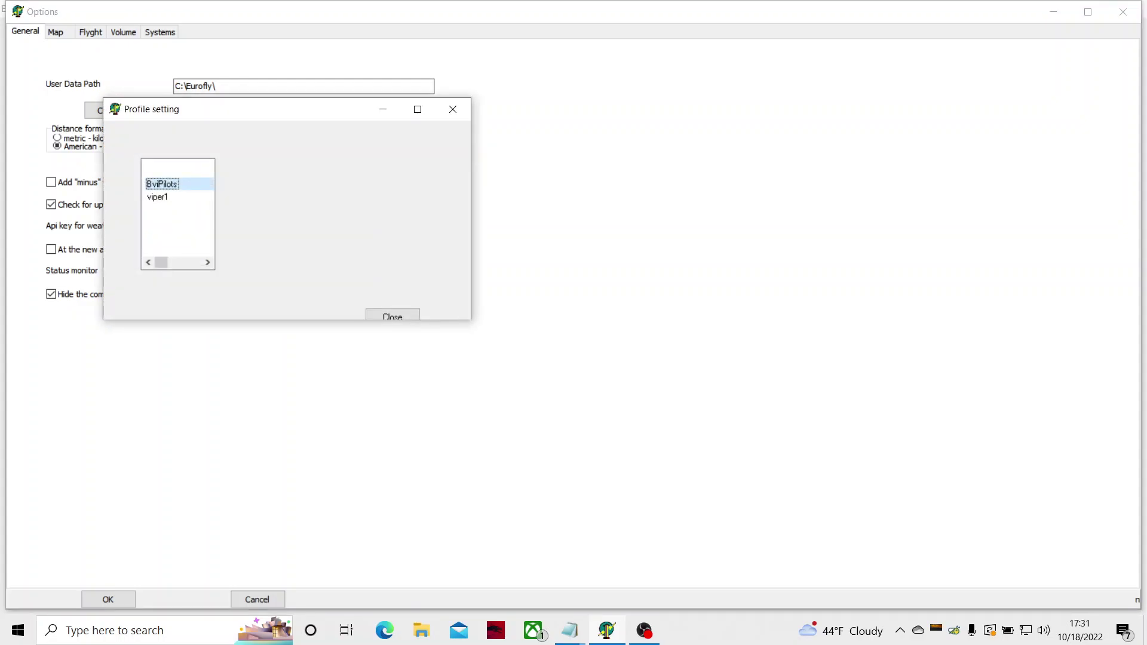
Step: Select the viper1 profile and display its stored details
{"action": "key", "text": "Down"}
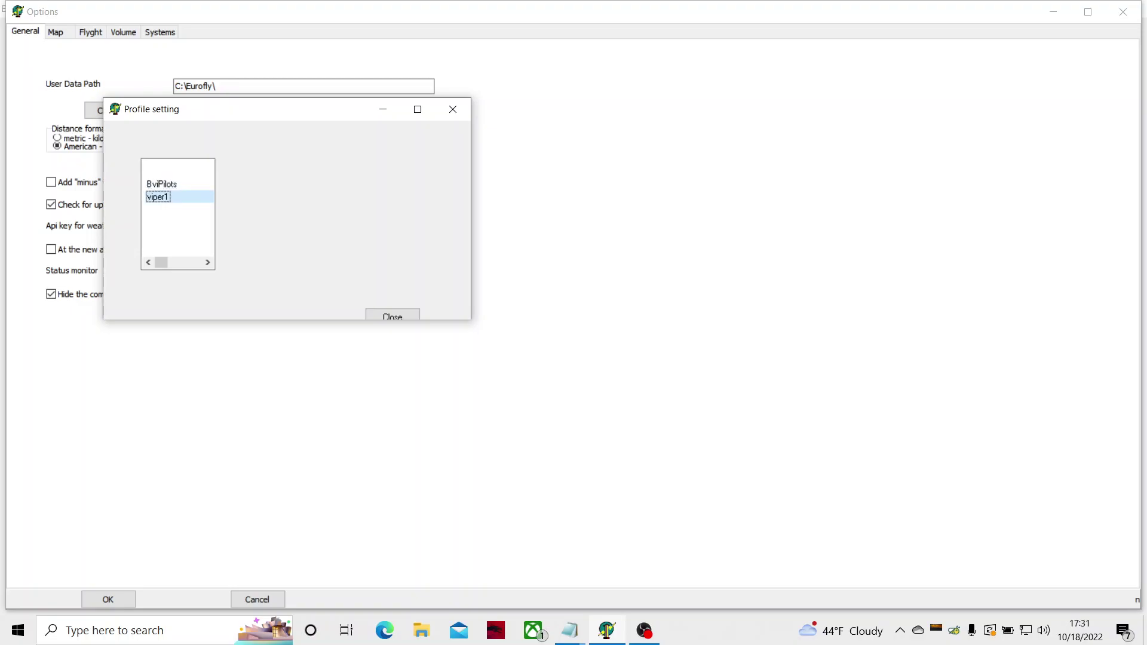
{"action": "key", "text": "Up"}
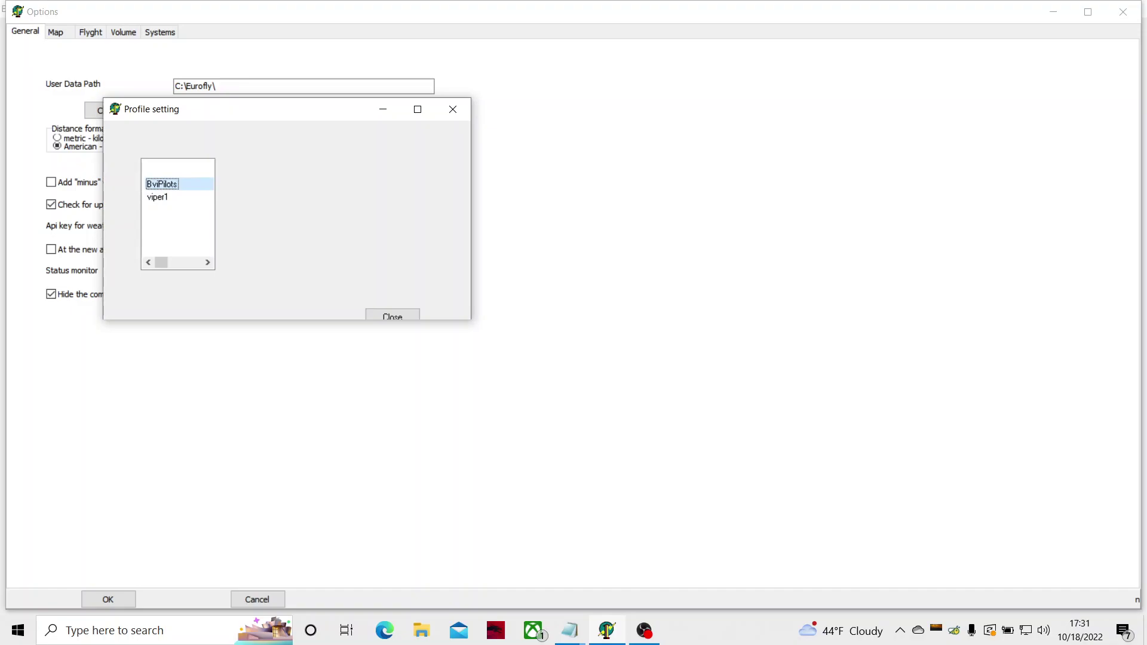
{"action": "left_click", "coordinate": [158, 196]}
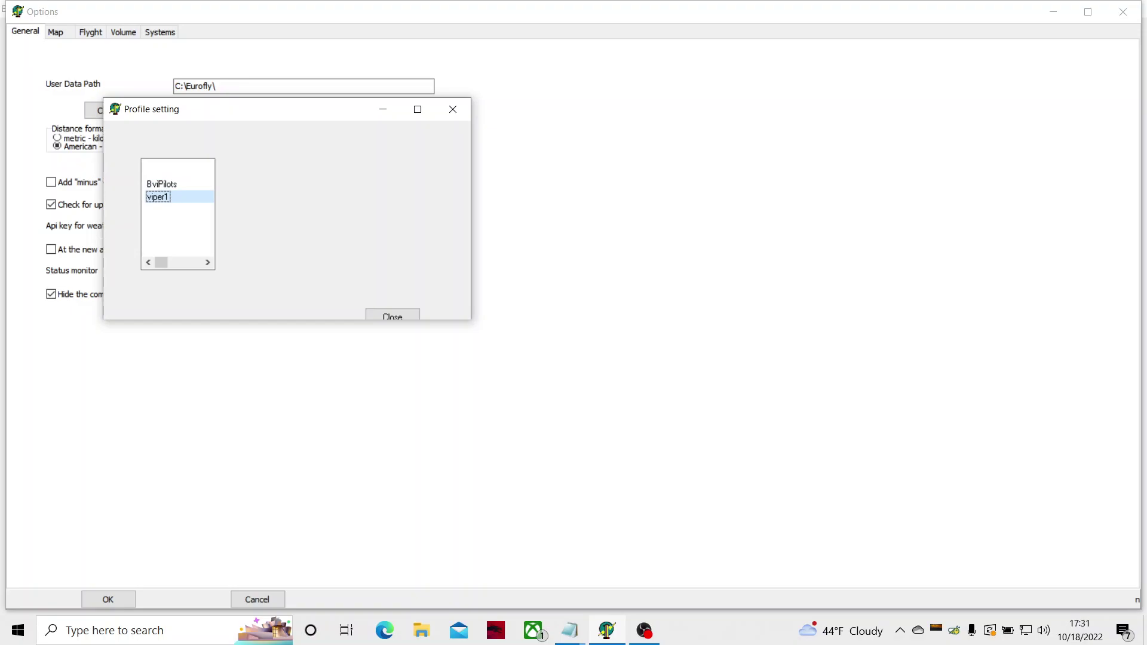
{"action": "key", "text": "Tab"}
{"action": "key", "text": "Tab"}
{"action": "key", "text": "Return"}
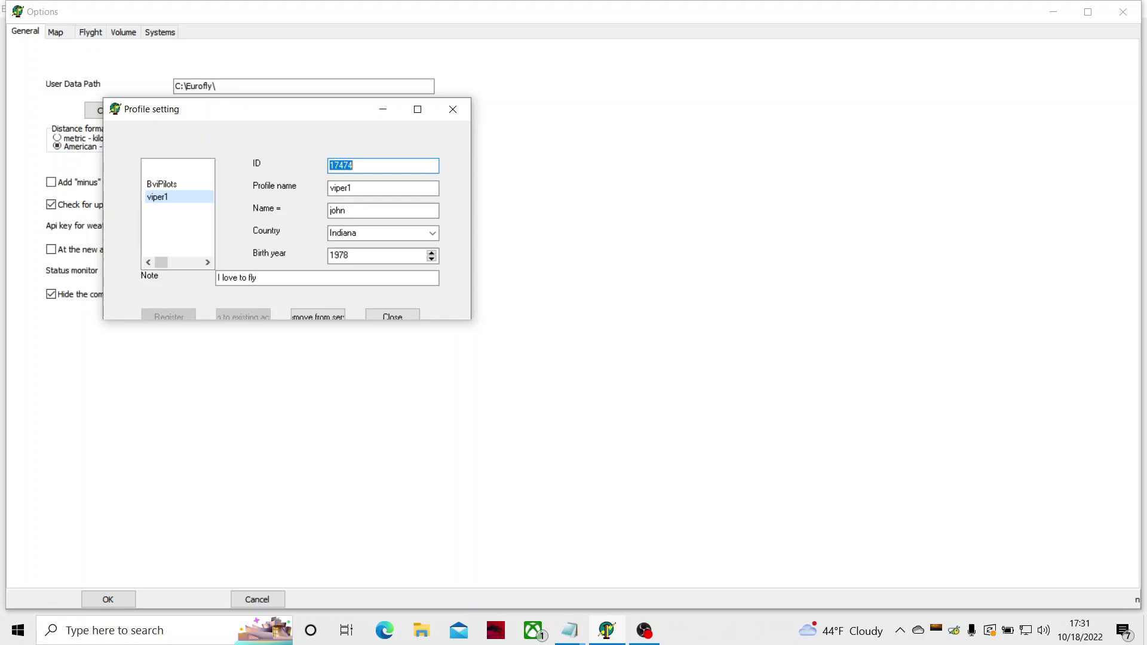
{"action": "key", "text": "Tab"}
{"action": "key", "text": "Tab"}
{"action": "key", "text": "Tab"}
{"action": "key", "text": "Tab"}
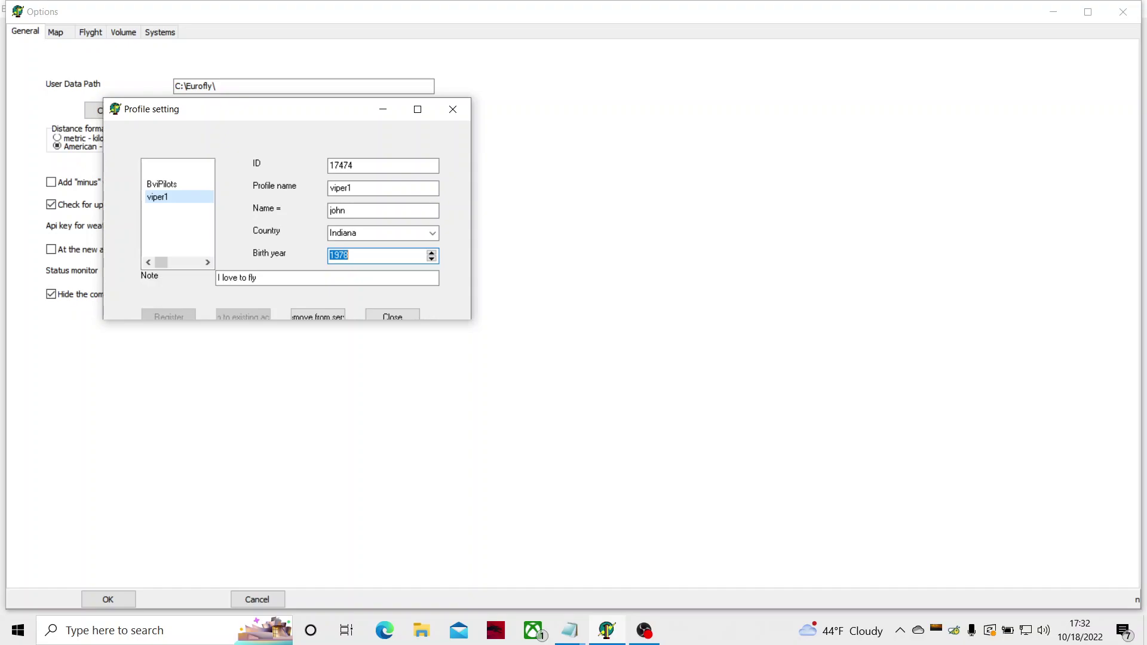
Step: Review viper1's profile note and close the Profile setting dialog
{"action": "key", "text": "Tab"}
{"action": "key", "text": "Tab"}
{"action": "key", "text": "Tab"}
{"action": "key", "text": "Tab"}
{"action": "key", "text": "Tab"}
{"action": "key", "text": "shift+Tab"}
{"action": "key", "text": "Tab"}
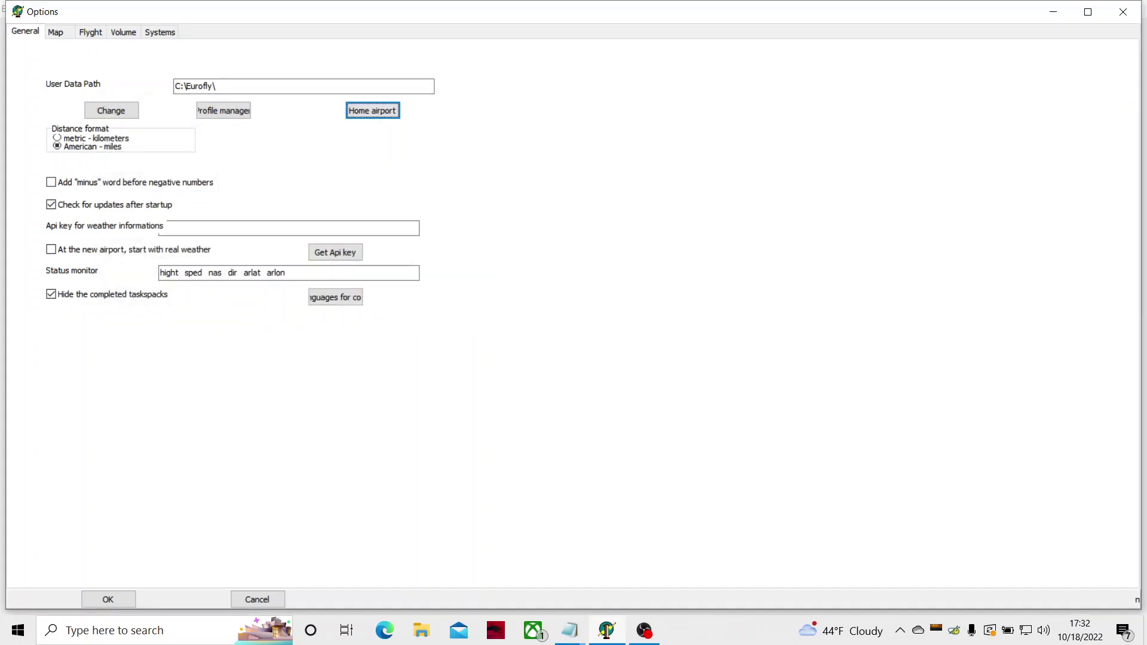
Step: Keep the distance format set to American - miles
{"action": "key", "text": "Tab"}
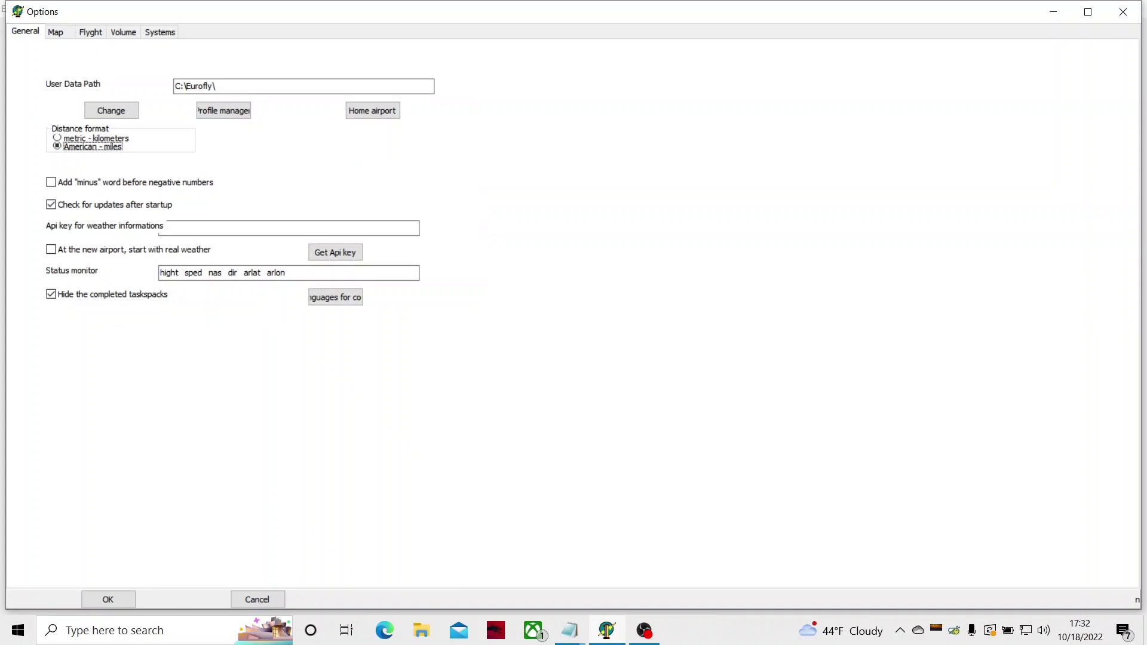
{"action": "key", "text": "shift+Tab"}
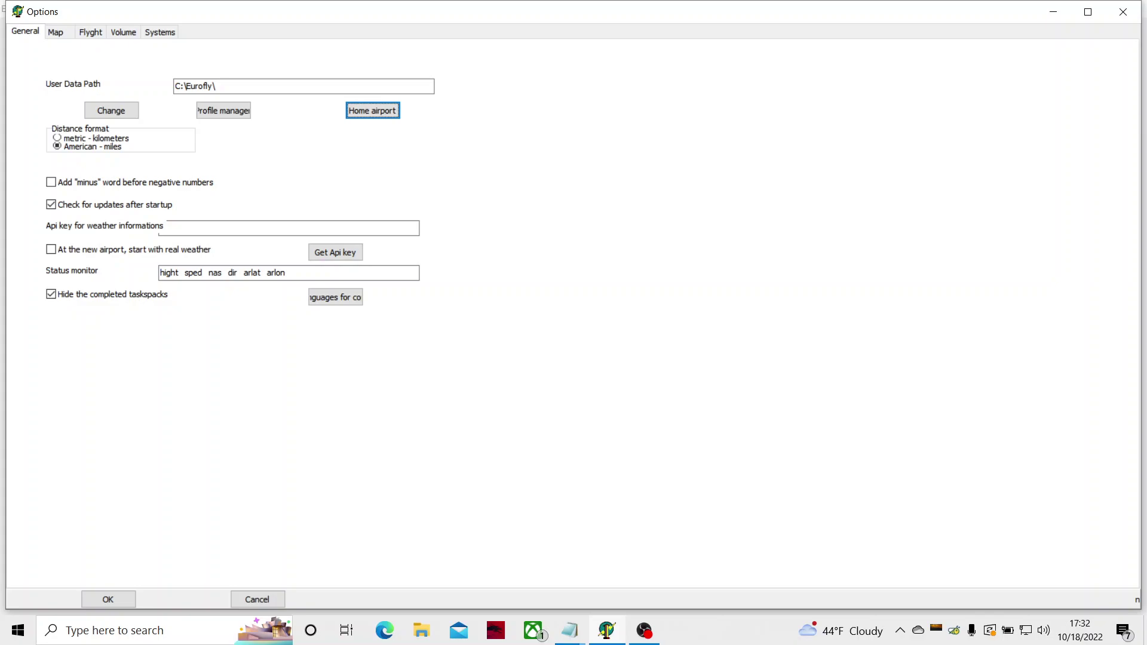
{"action": "key", "text": "Tab"}
{"action": "key", "text": "Up"}
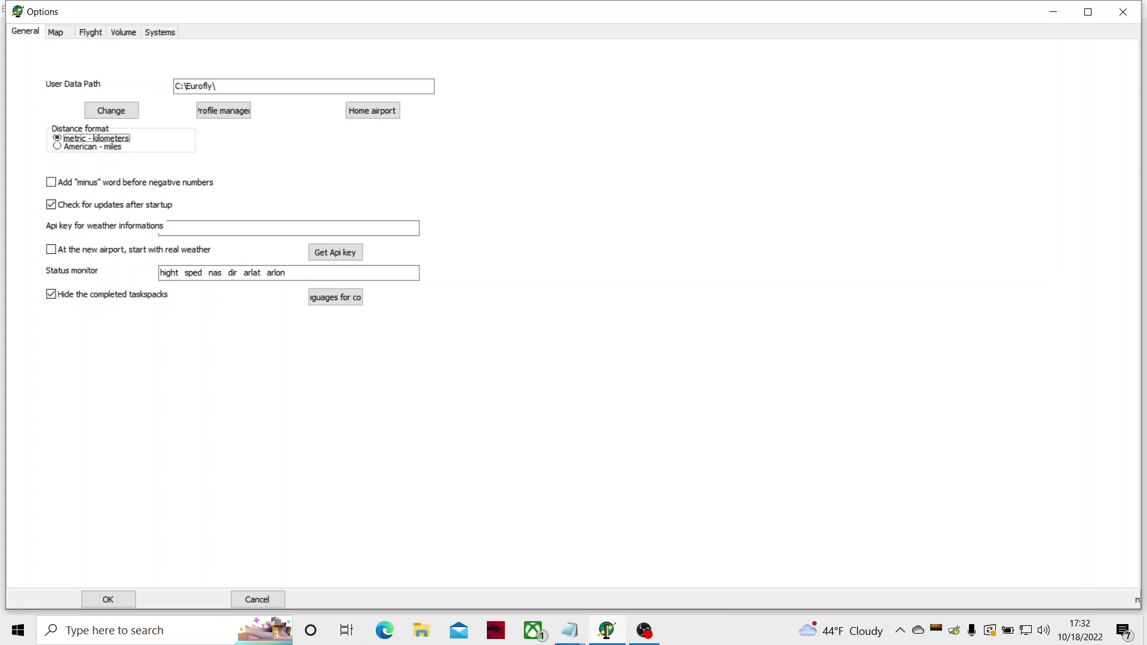
{"action": "key", "text": "Down"}
Step: Tick 'At the new airport, start with real weather'
{"action": "key", "text": "Tab"}
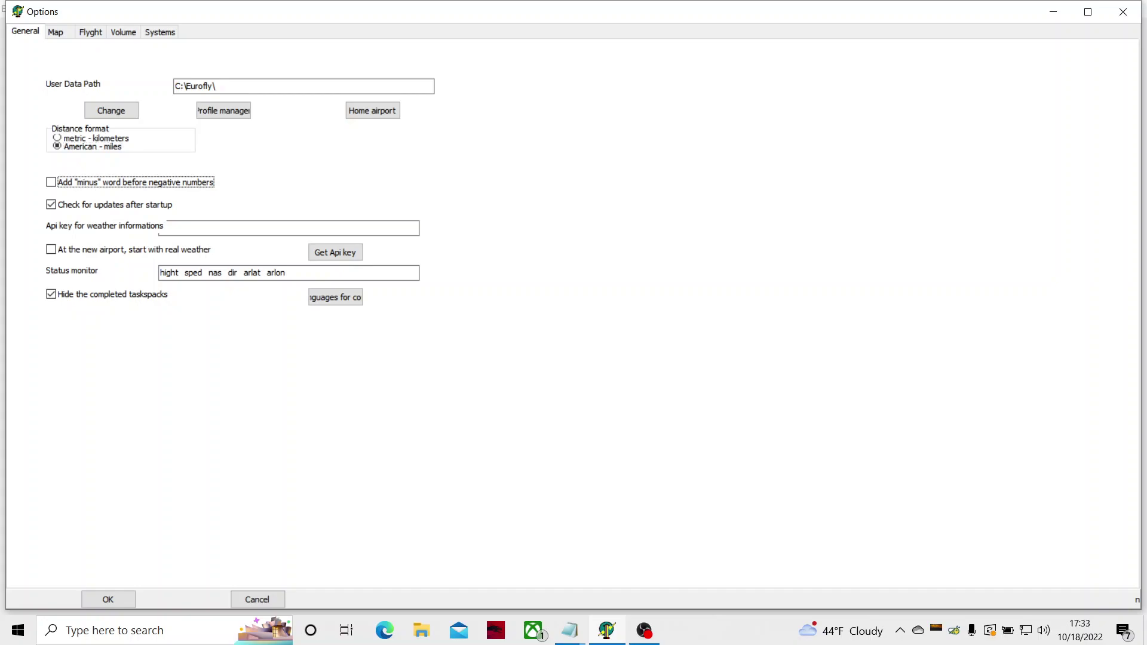
{"action": "key", "text": "Tab"}
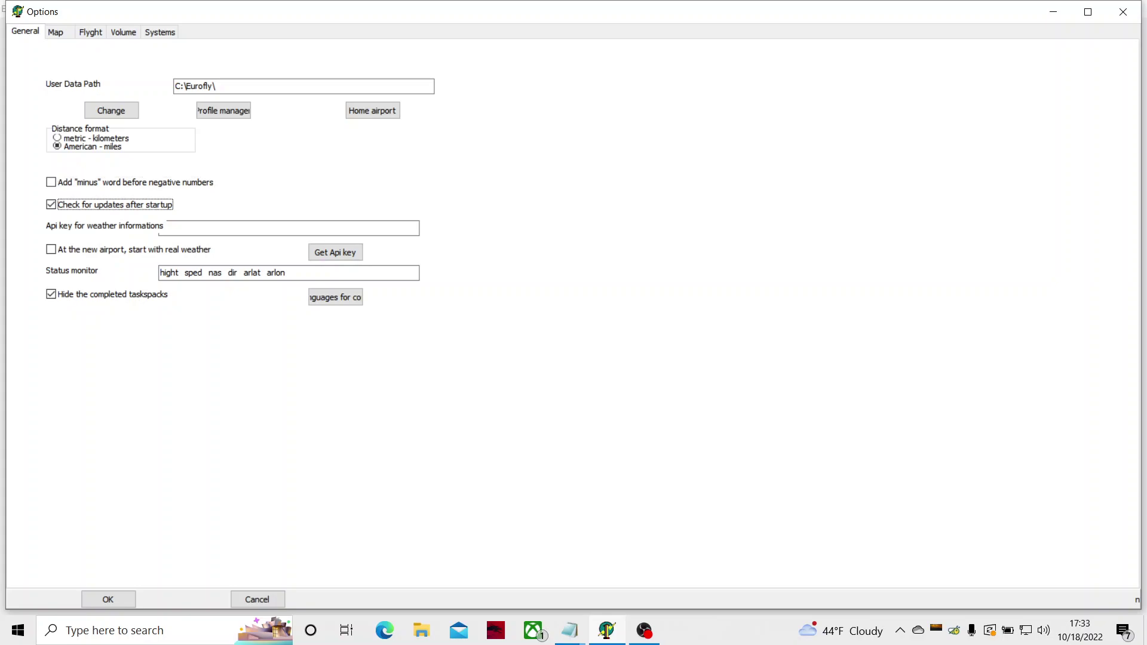
{"action": "key", "text": "Tab"}
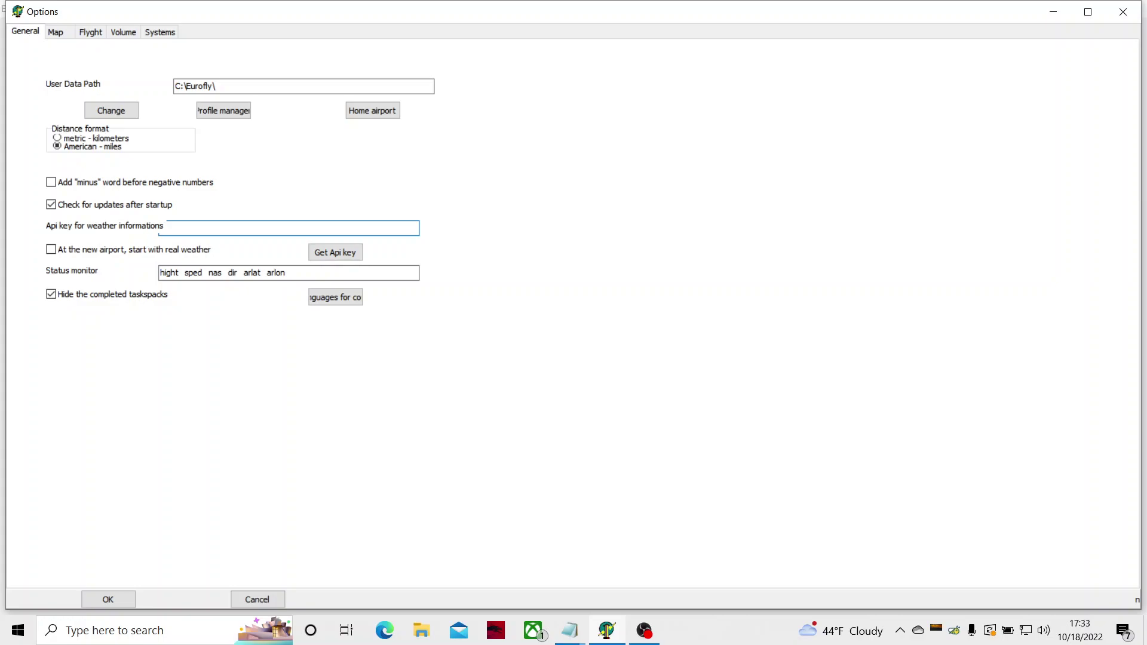
{"action": "key", "text": "Tab"}
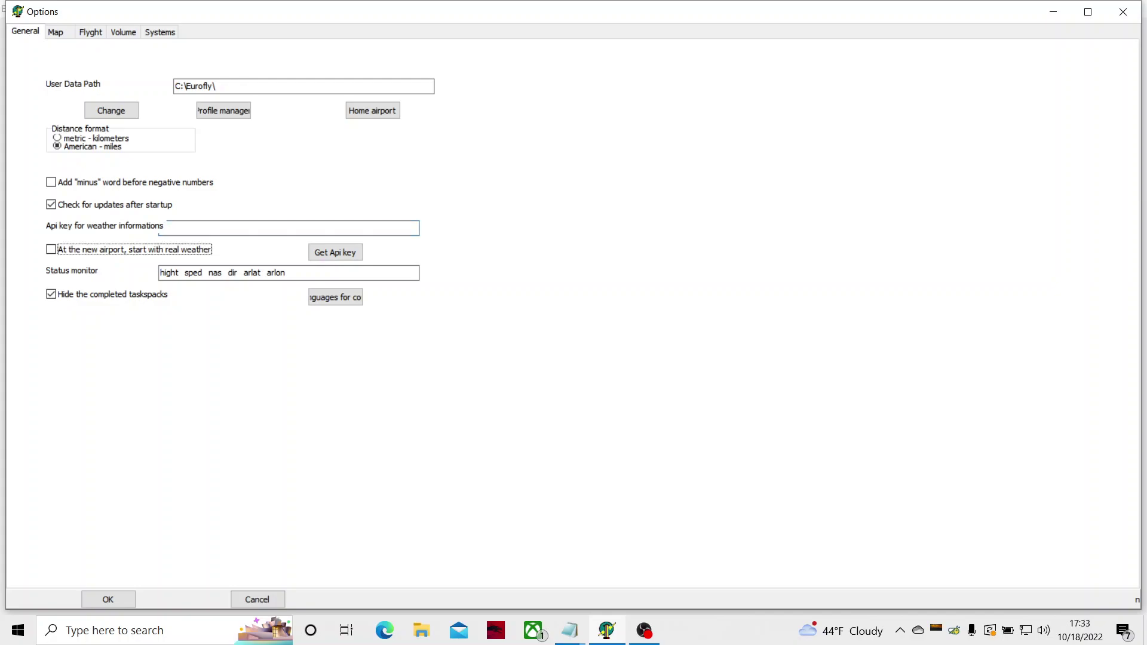
{"action": "left_click", "coordinate": [335, 252]}
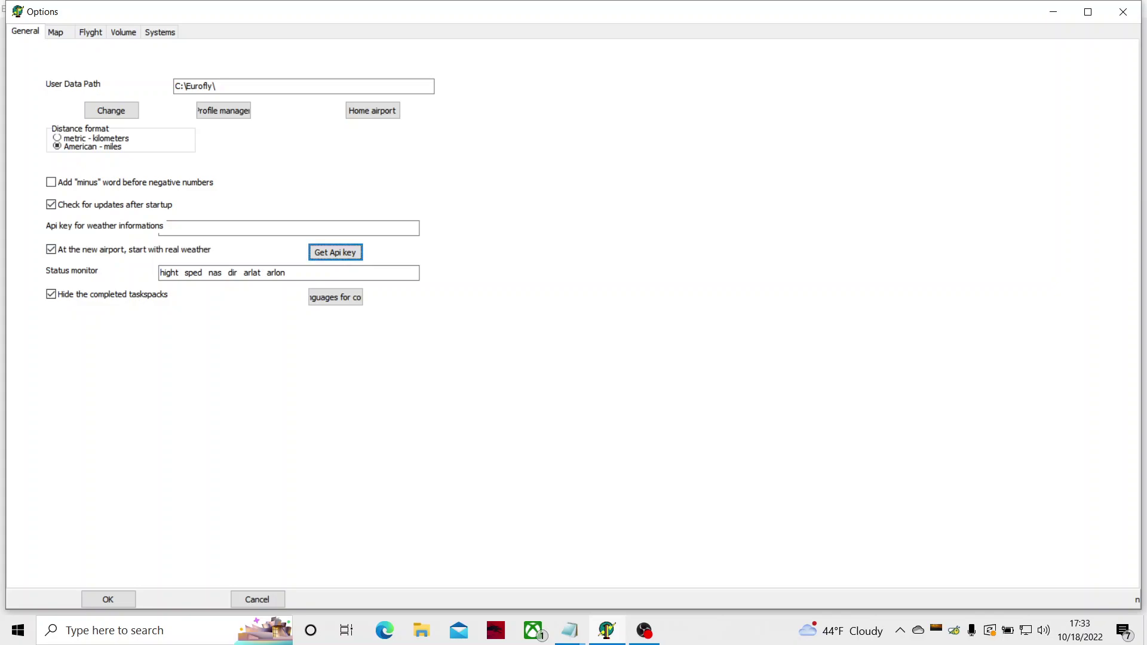
Step: Press Get Api key to open the OpenWeather sign-up page
{"action": "key", "text": "Tab"}
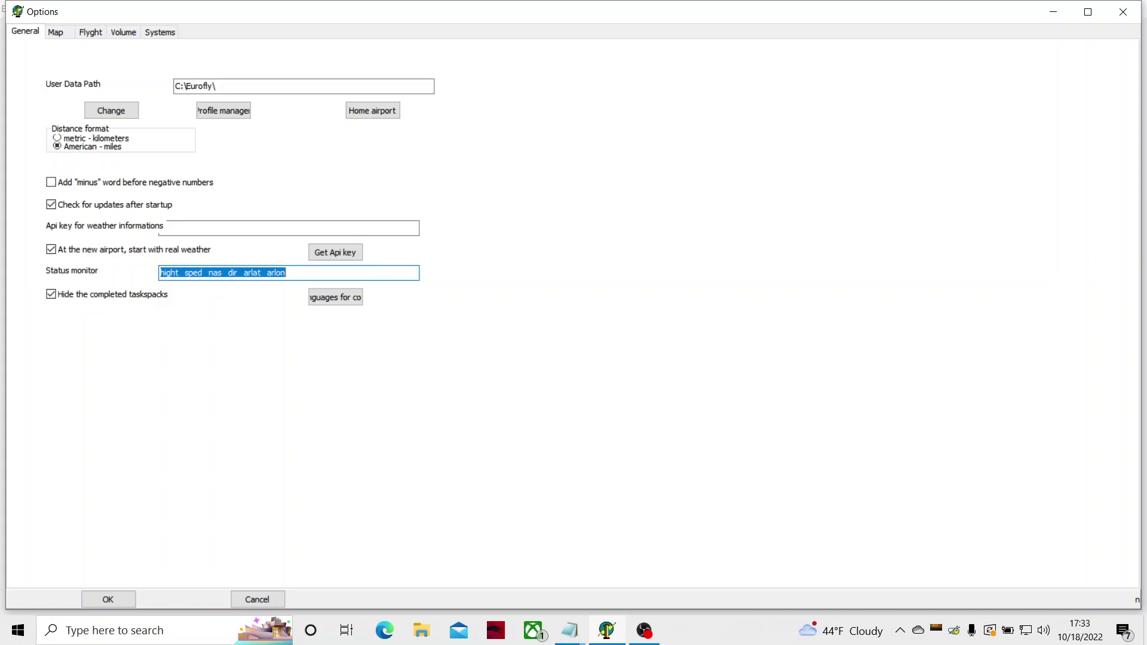
{"action": "key", "text": "shift+Tab"}
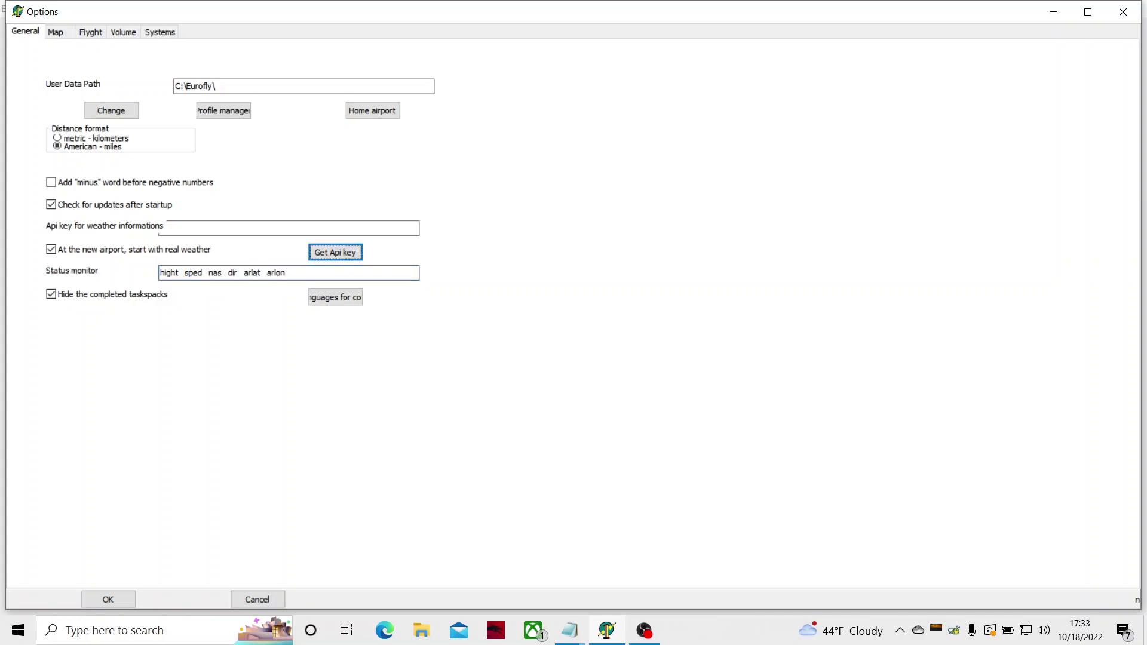
{"action": "key", "text": "Return"}
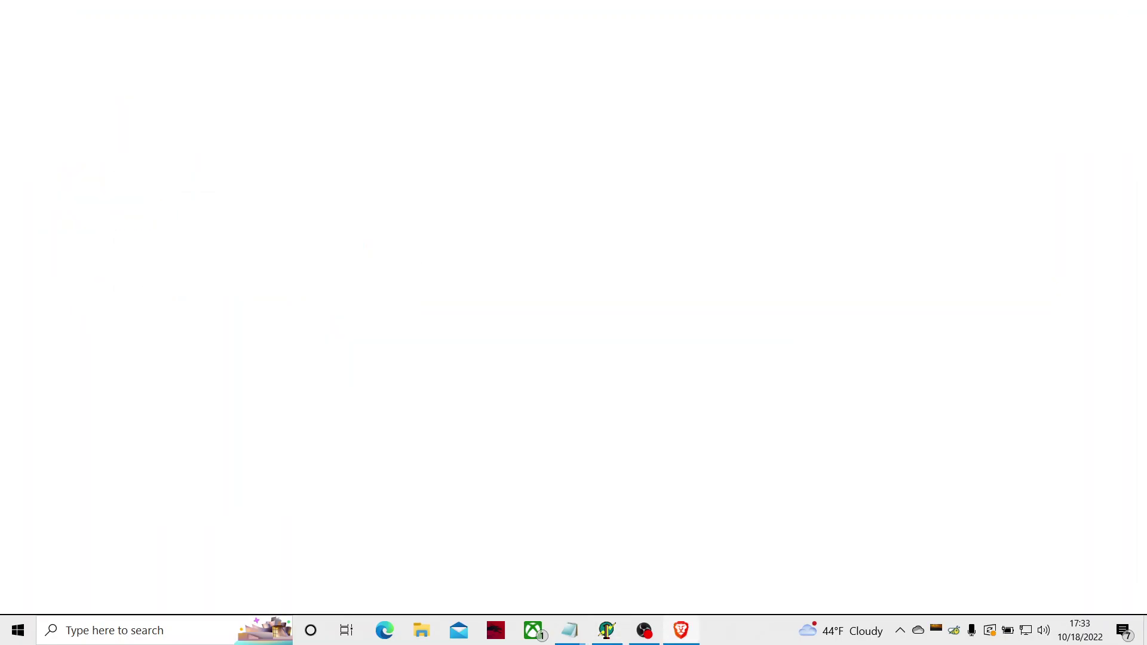
Step: Enter the chosen username in the Create New Account Username field
{"action": "key", "text": "Tab"}
{"action": "key", "text": "Tab"}
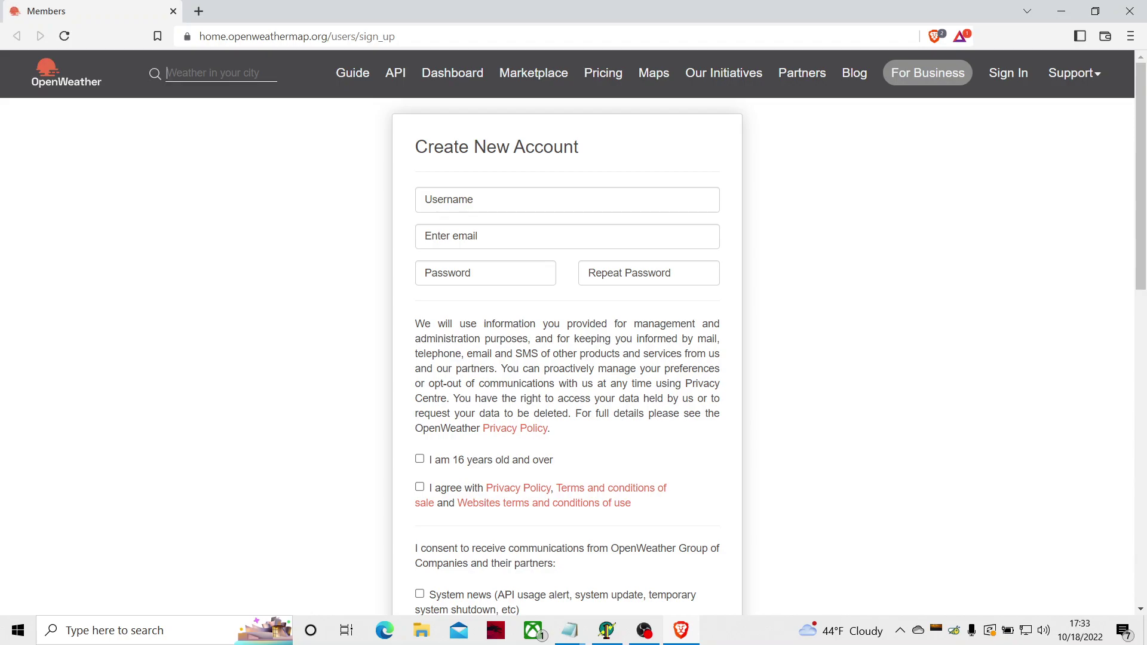
{"action": "key", "text": "Tab"}
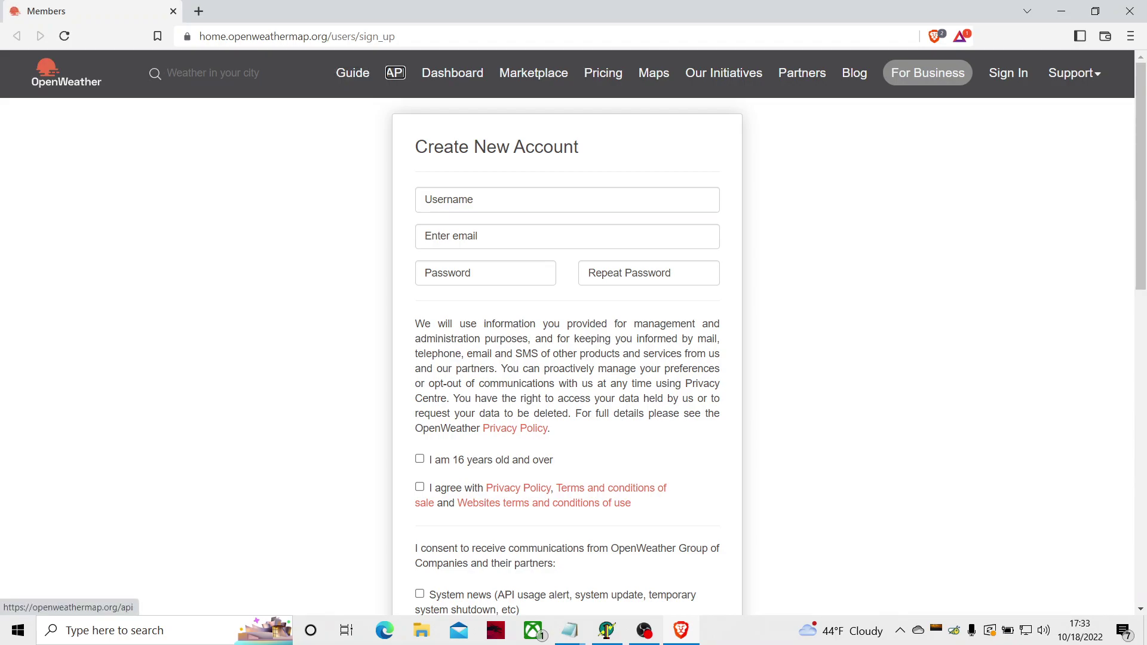
{"action": "key", "text": "Tab"}
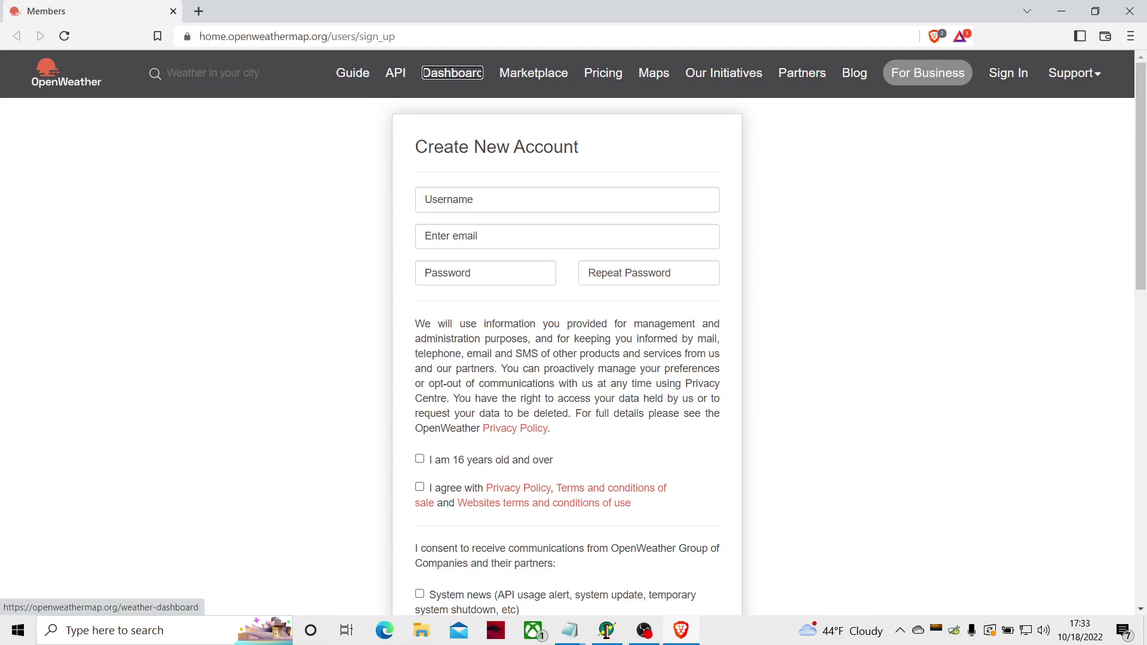
{"action": "key", "text": "Tab"}
{"action": "key", "text": "Tab"}
{"action": "key", "text": "Tab"}
{"action": "key", "text": "Tab"}
{"action": "key", "text": "Tab"}
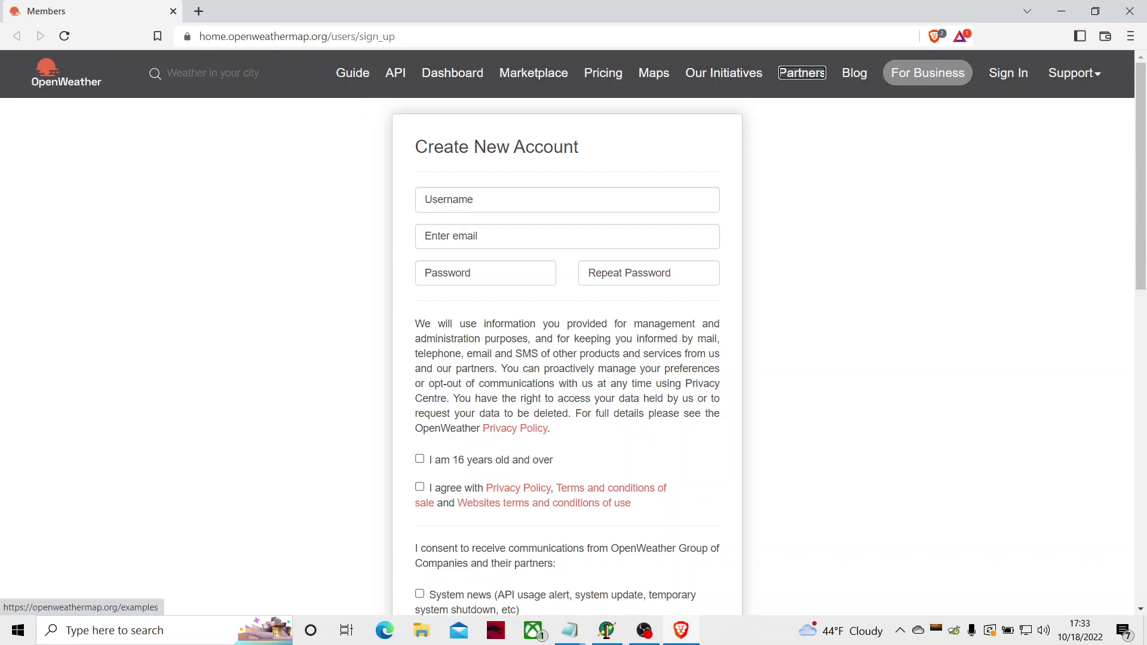
{"action": "key", "text": "Tab"}
{"action": "key", "text": "Tab"}
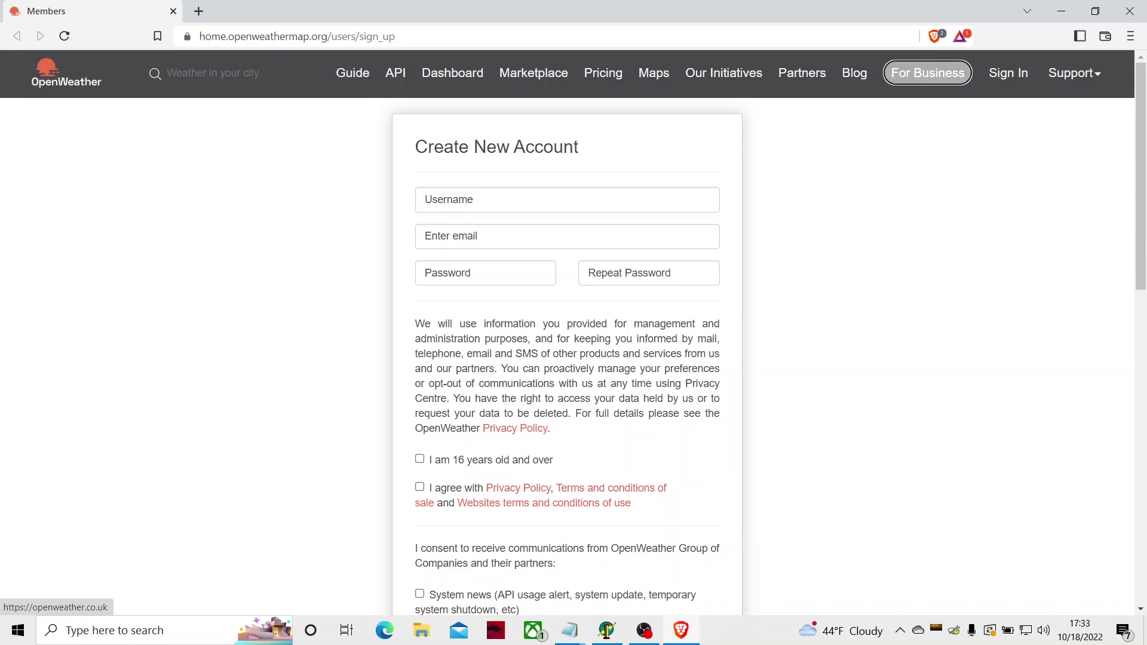
{"action": "key", "text": "Tab"}
{"action": "key", "text": "Tab"}
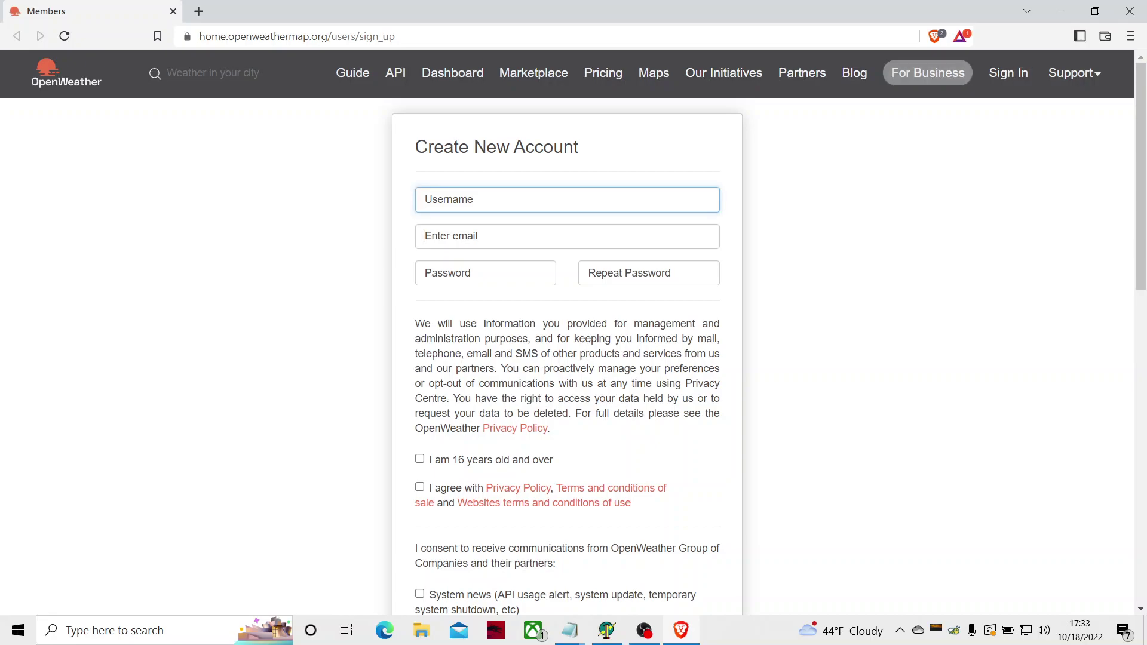
{"action": "key", "text": "Tab"}
{"action": "key", "text": "Tab"}
{"action": "key", "text": "Tab"}
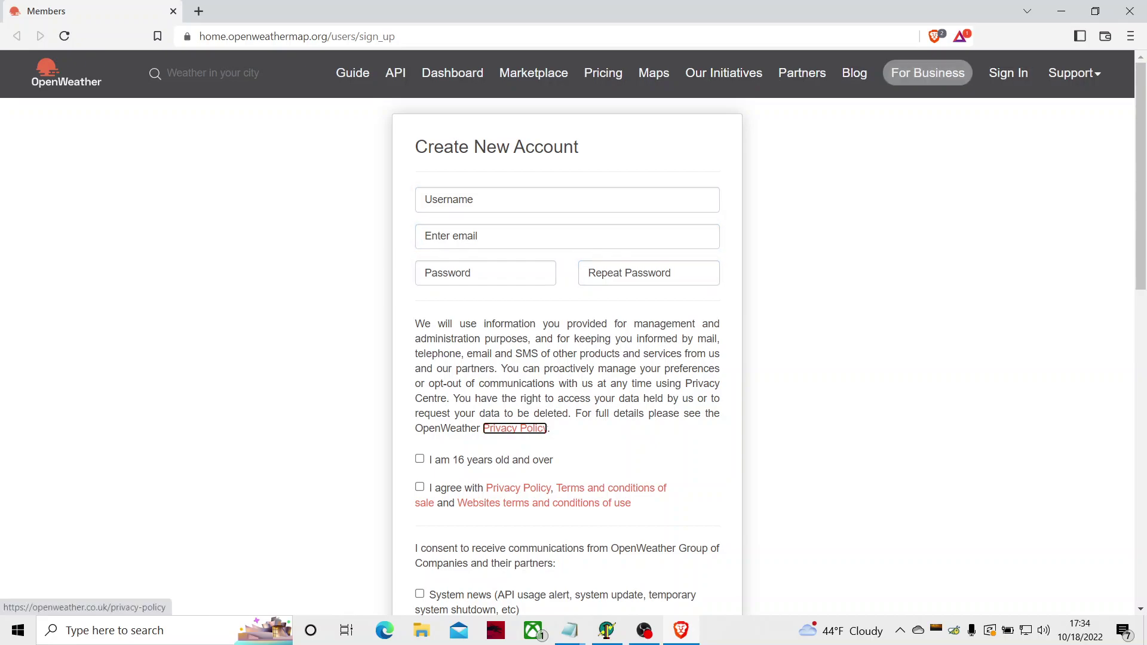
{"action": "key", "text": "shift+Tab"}
{"action": "key", "text": "shift+Tab"}
{"action": "key", "text": "shift+Tab"}
{"action": "key", "text": "shift+Tab"}
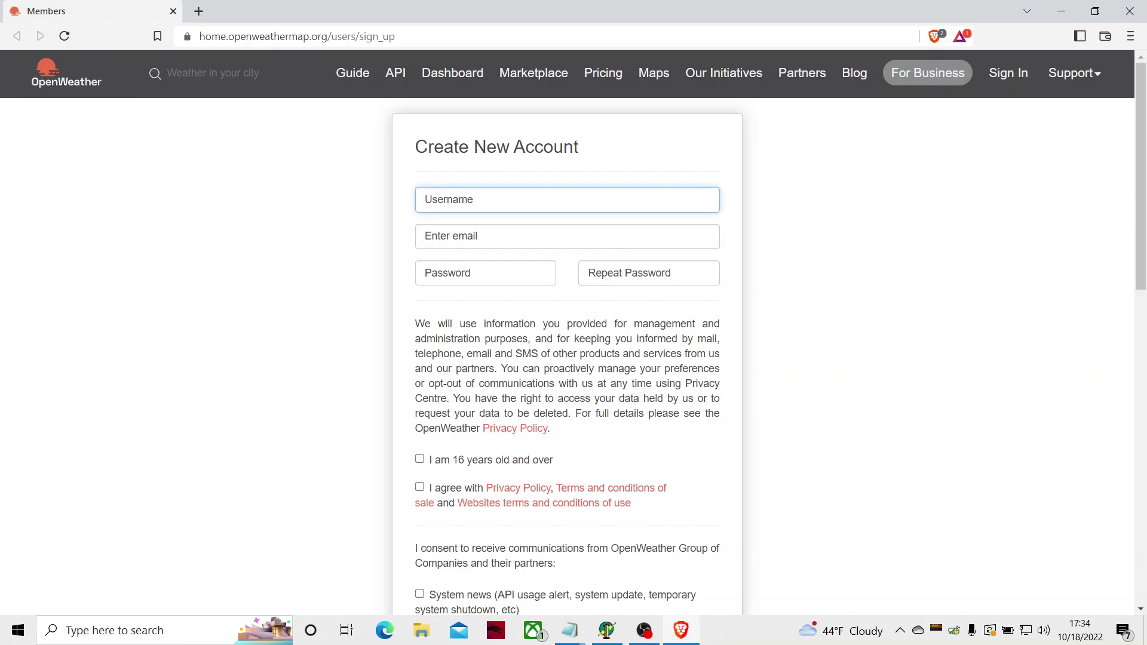
{"action": "key", "text": "shift+Tab"}
{"action": "key", "text": "Tab"}
{"action": "type", "text": "viper1"}
Step: Fill in the e-mail address, the account password and the repeated password
{"action": "key", "text": "Tab"}
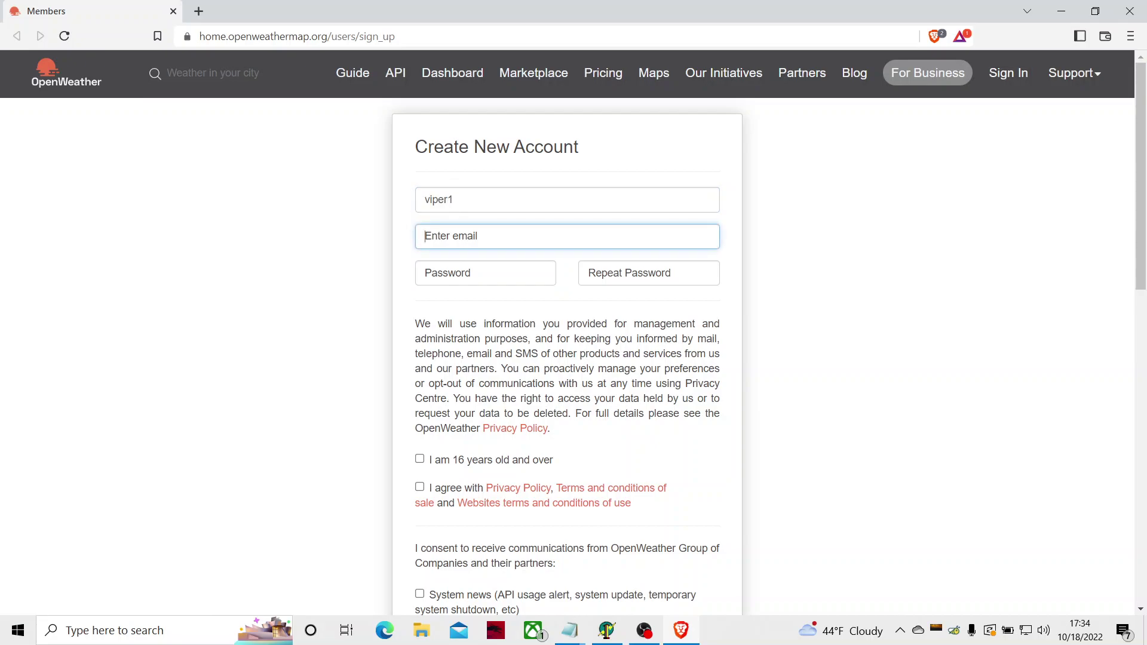
{"action": "key", "text": "Tab"}
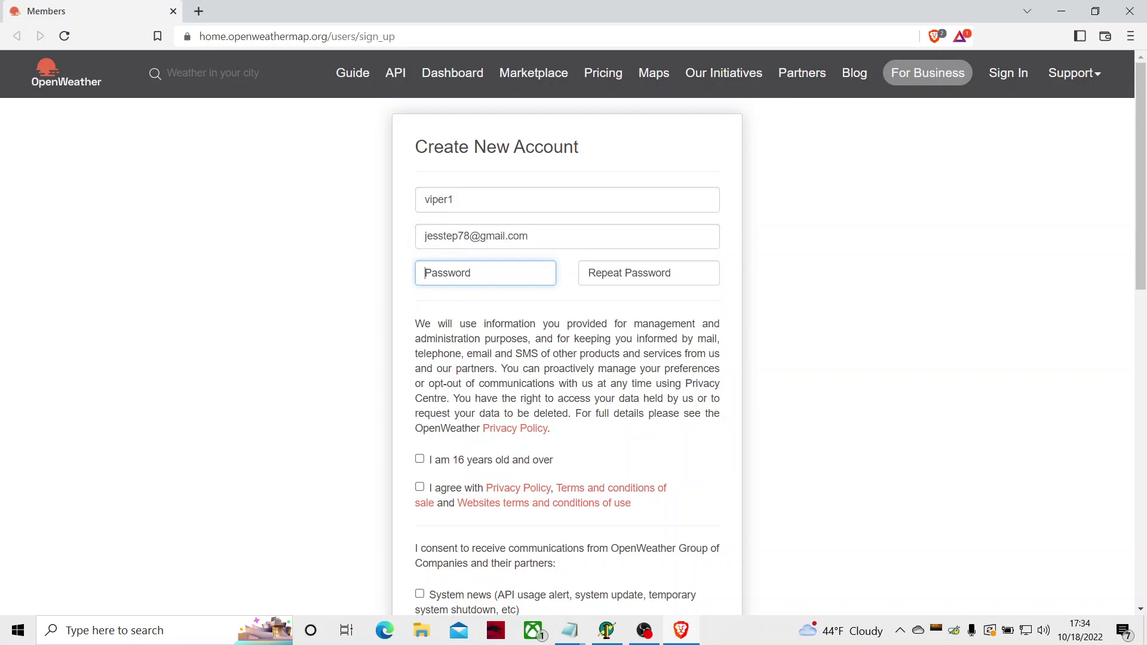
{"action": "type", "text": "••••••••••"}
{"action": "key", "text": "Tab"}
{"action": "type", "text": "••••"}
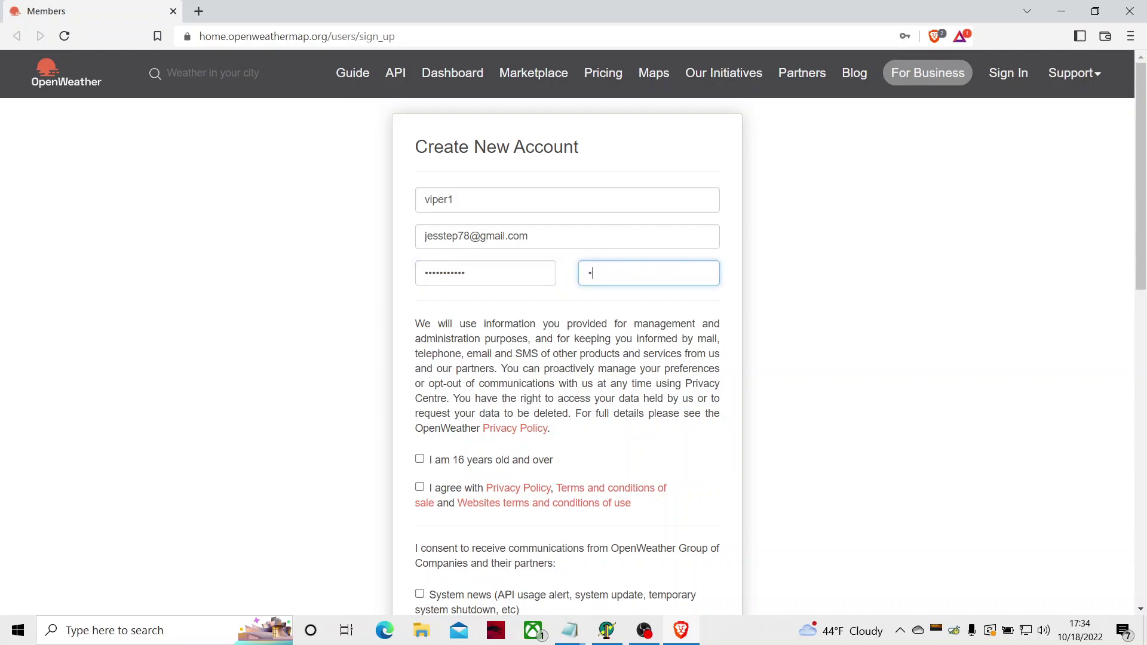
{"action": "key", "text": "BackSpace"}
{"action": "key", "text": "BackSpace"}
{"action": "key", "text": "BackSpace"}
{"action": "key", "text": "BackSpace"}
{"action": "type", "text": "•••••••••••"}
{"action": "key", "text": "Tab"}
Step: Tick the 16-or-older and privacy policy/terms agreement boxes
{"action": "key", "text": "Tab"}
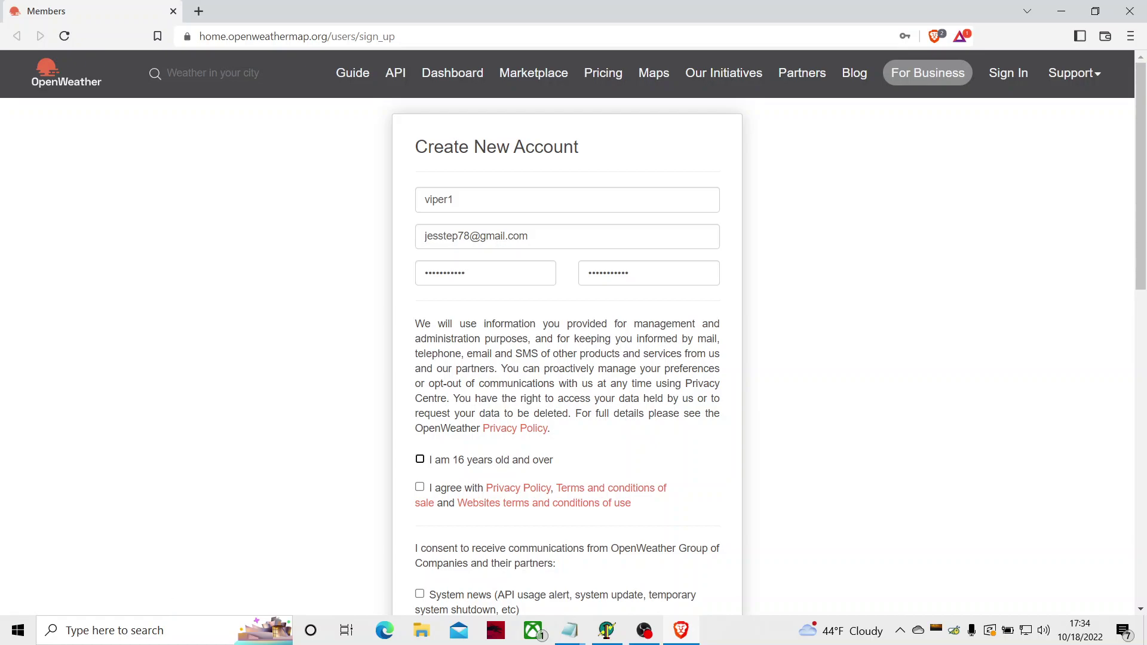
{"action": "key", "text": "Tab"}
{"action": "key", "text": "shift+Tab"}
{"action": "key", "text": "space"}
{"action": "key", "text": "Tab"}
{"action": "key", "text": "space"}
{"action": "scroll", "coordinate": [568, 358], "scroll_direction": "down", "scroll_amount": 3}
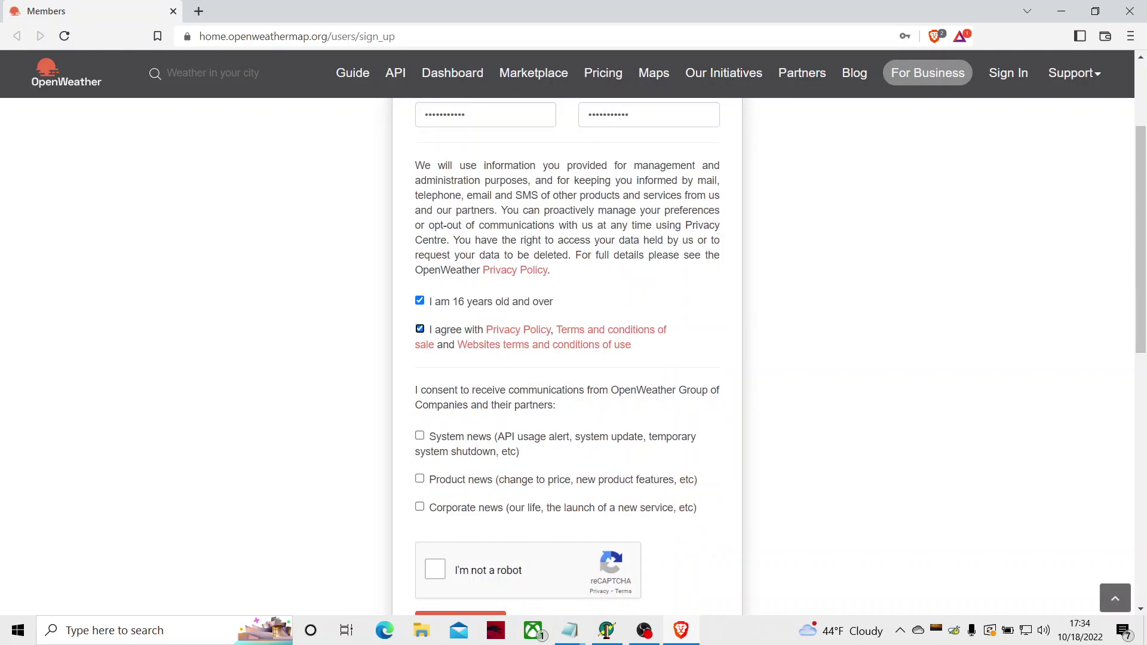
Step: Opt into System news and attempt the I'm not a robot check
{"action": "key", "text": "Tab"}
{"action": "key", "text": "space"}
{"action": "key", "text": "Tab"}
{"action": "key", "text": "Tab"}
{"action": "key", "text": "Tab"}
{"action": "key", "text": "space"}
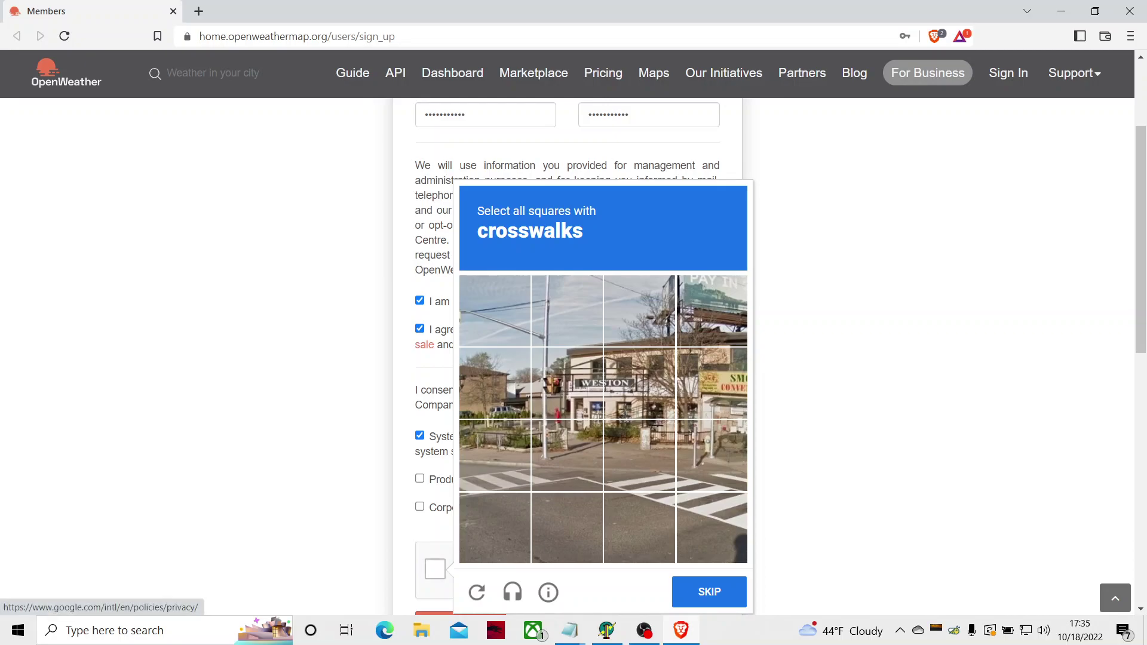
{"action": "scroll", "coordinate": [568, 359], "scroll_direction": "down", "scroll_amount": 1}
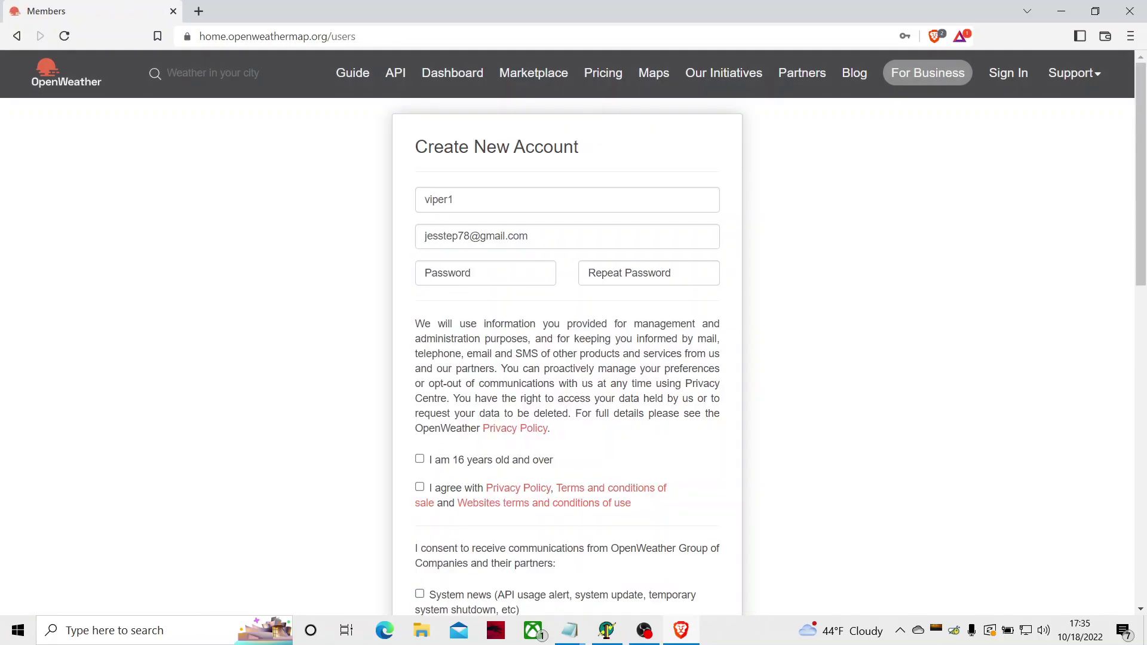
Step: Move back into the form and re-tick the 16+ age and terms agreement boxes
{"action": "key", "text": "Tab"}
{"action": "key", "text": "Tab"}
{"action": "key", "text": "Tab"}
{"action": "key", "text": "Tab"}
{"action": "key", "text": "Tab"}
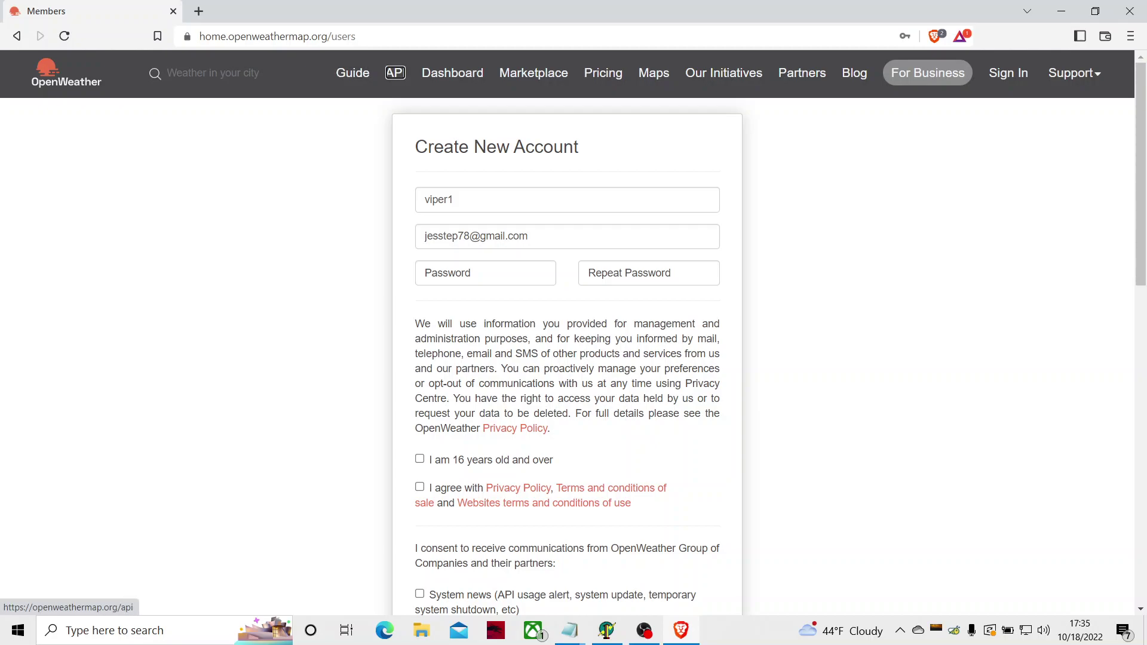
{"action": "key", "text": "Tab"}
{"action": "key", "text": "Tab"}
{"action": "key", "text": "Tab"}
{"action": "key", "text": "Tab"}
{"action": "key", "text": "Tab"}
{"action": "key", "text": "Tab"}
{"action": "key", "text": "Tab"}
{"action": "key", "text": "Tab"}
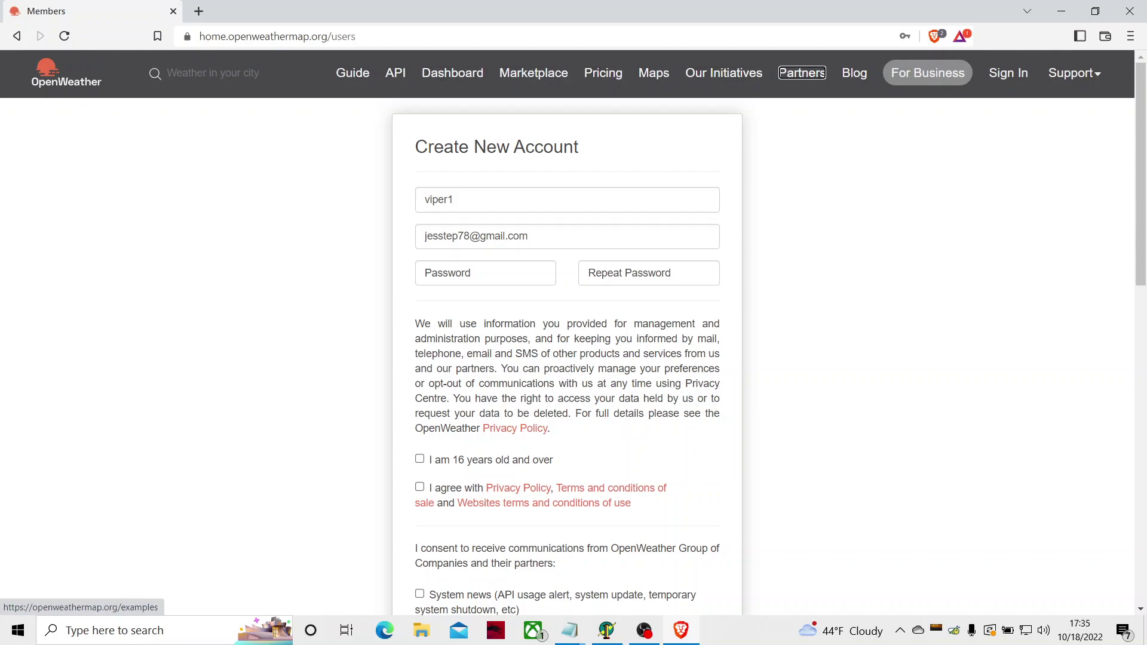
{"action": "left_click", "coordinate": [425, 200]}
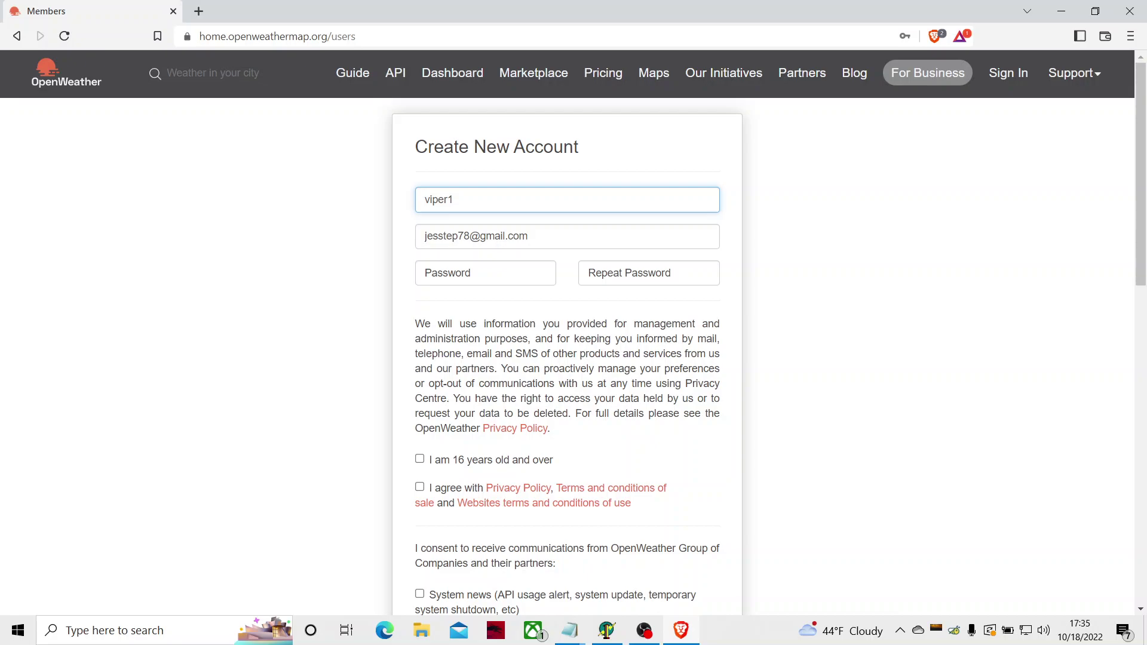
{"action": "key", "text": "Tab"}
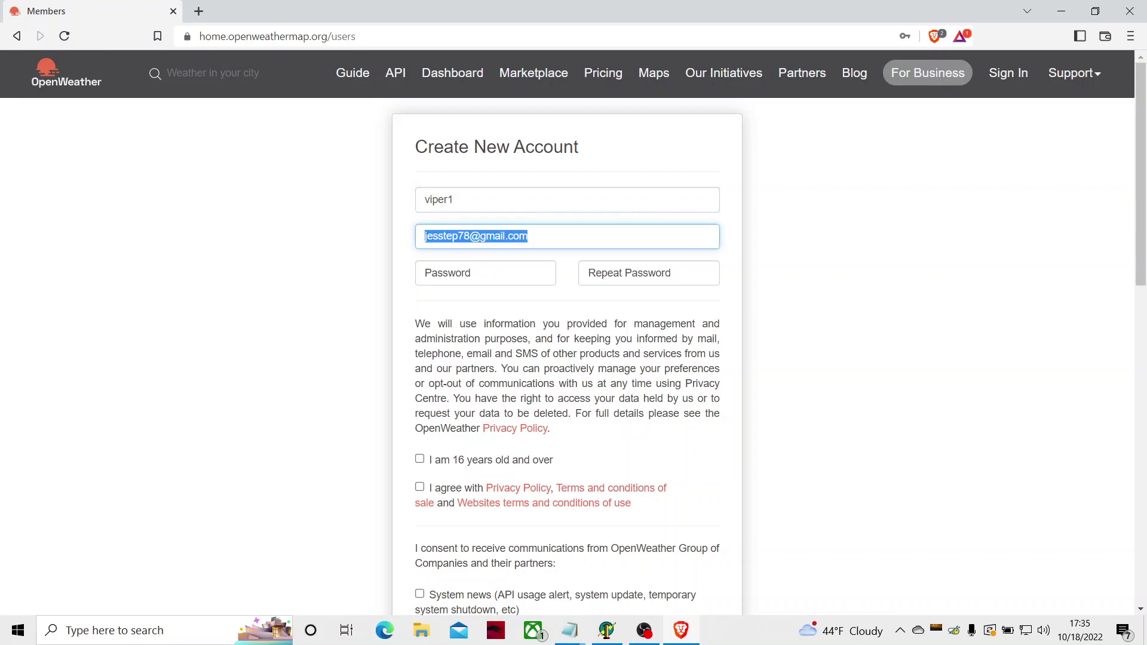
{"action": "key", "text": "Tab"}
{"action": "key", "text": "shift+Tab"}
{"action": "key", "text": "Tab"}
{"action": "key", "text": "Tab"}
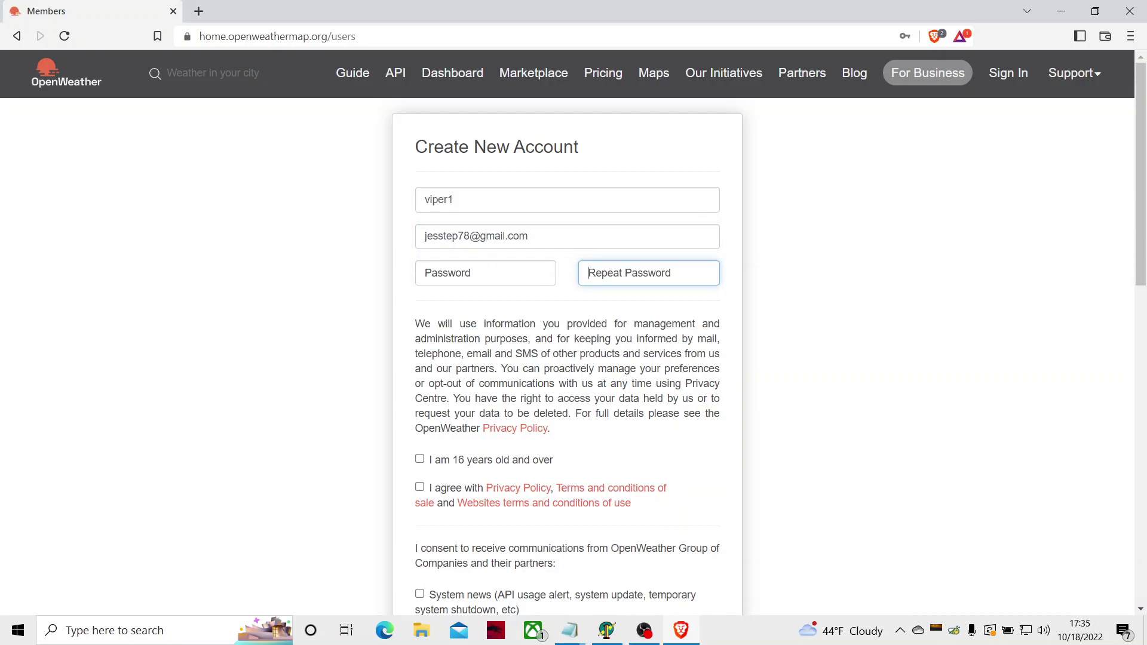
{"action": "key", "text": "Tab"}
{"action": "key", "text": "Tab"}
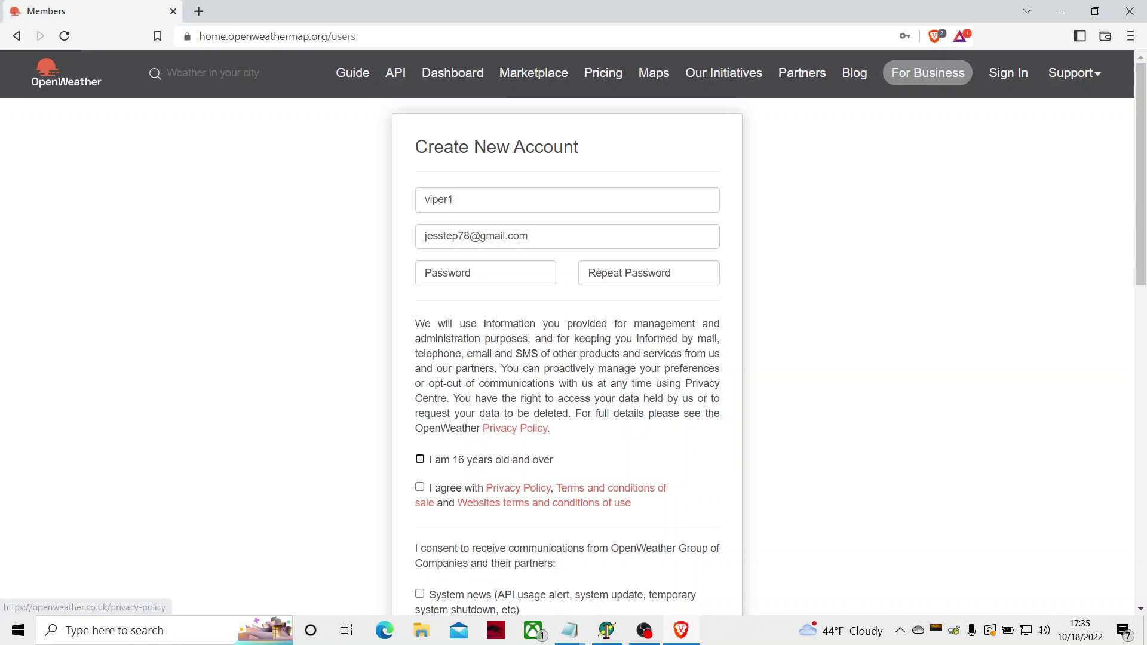
{"action": "key", "text": "space"}
{"action": "key", "text": "Tab"}
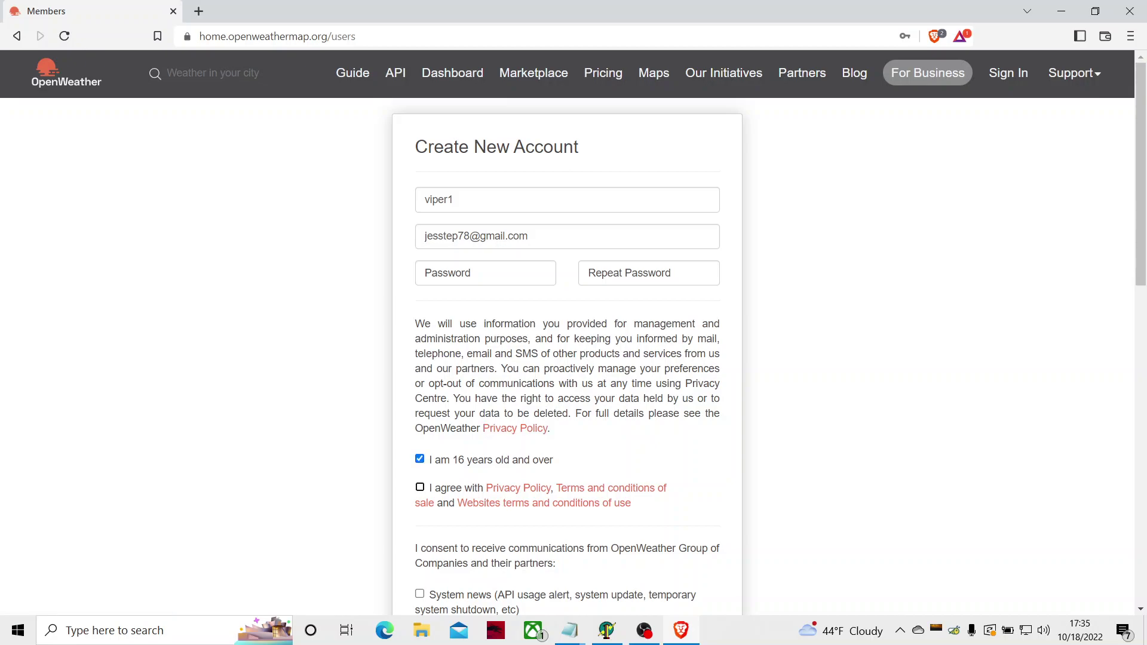
{"action": "key", "text": "space"}
{"action": "key", "text": "Tab"}
{"action": "key", "text": "Tab"}
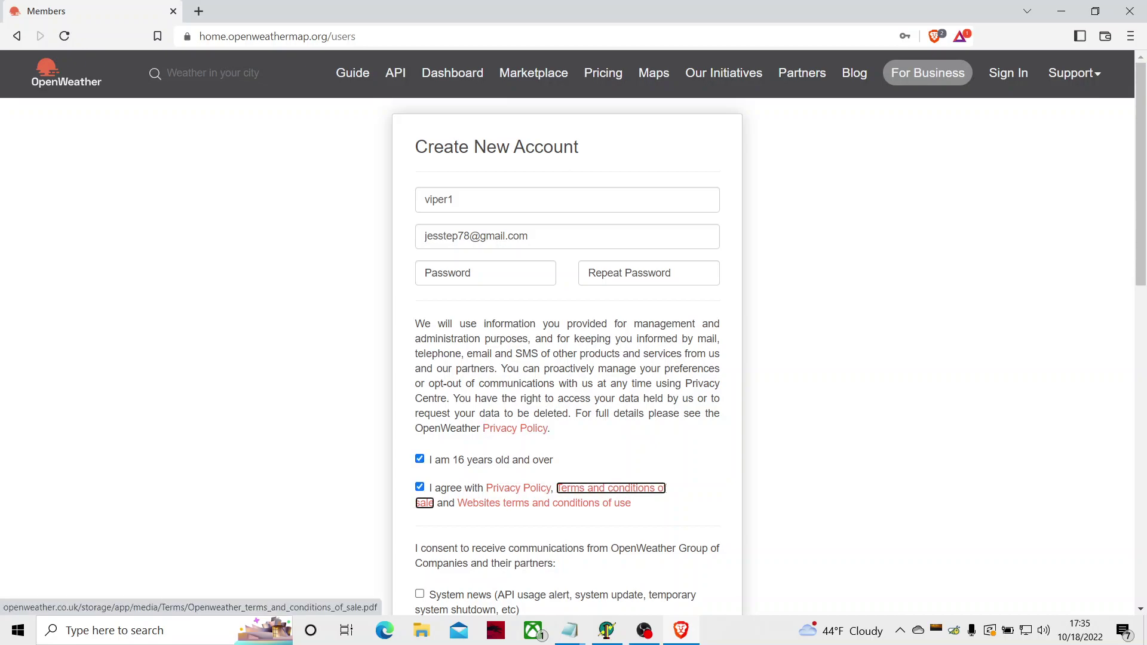
Step: Opt into System, Product and Corporate news, tick reCAPTCHA, and submit Create Account
{"action": "key", "text": "Tab"}
{"action": "key", "text": "Tab"}
{"action": "key", "text": "space"}
{"action": "key", "text": "Tab"}
{"action": "key", "text": "space"}
{"action": "key", "text": "Tab"}
{"action": "key", "text": "space"}
{"action": "key", "text": "Tab"}
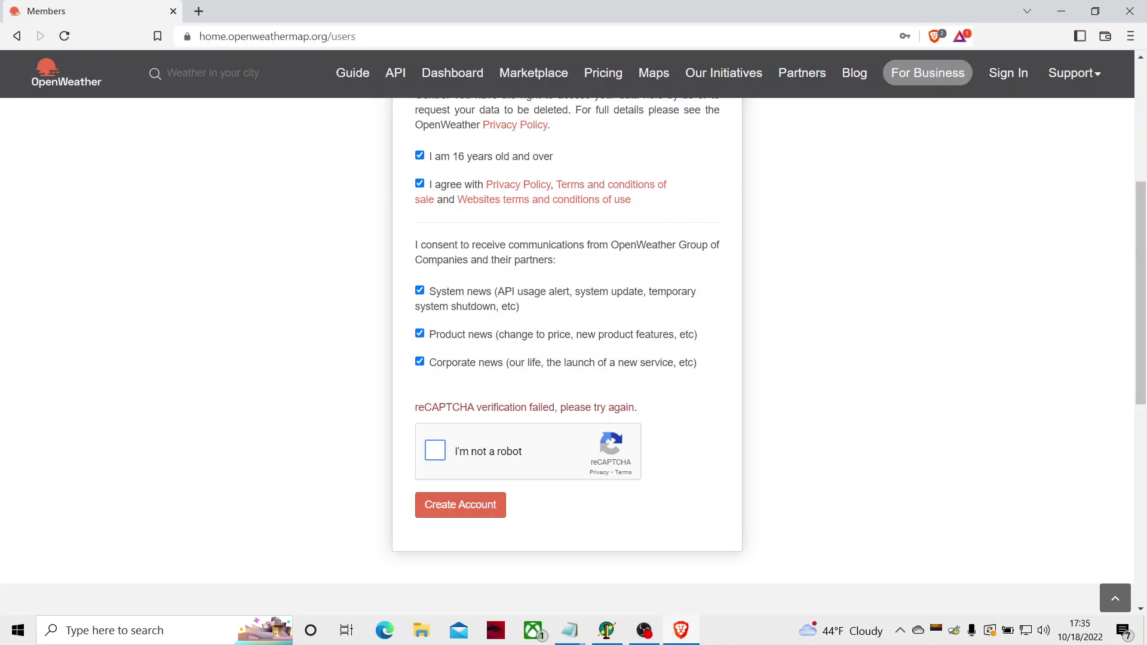
{"action": "key", "text": "space"}
{"action": "key", "text": "Tab"}
{"action": "key", "text": "Tab"}
{"action": "key", "text": "Tab"}
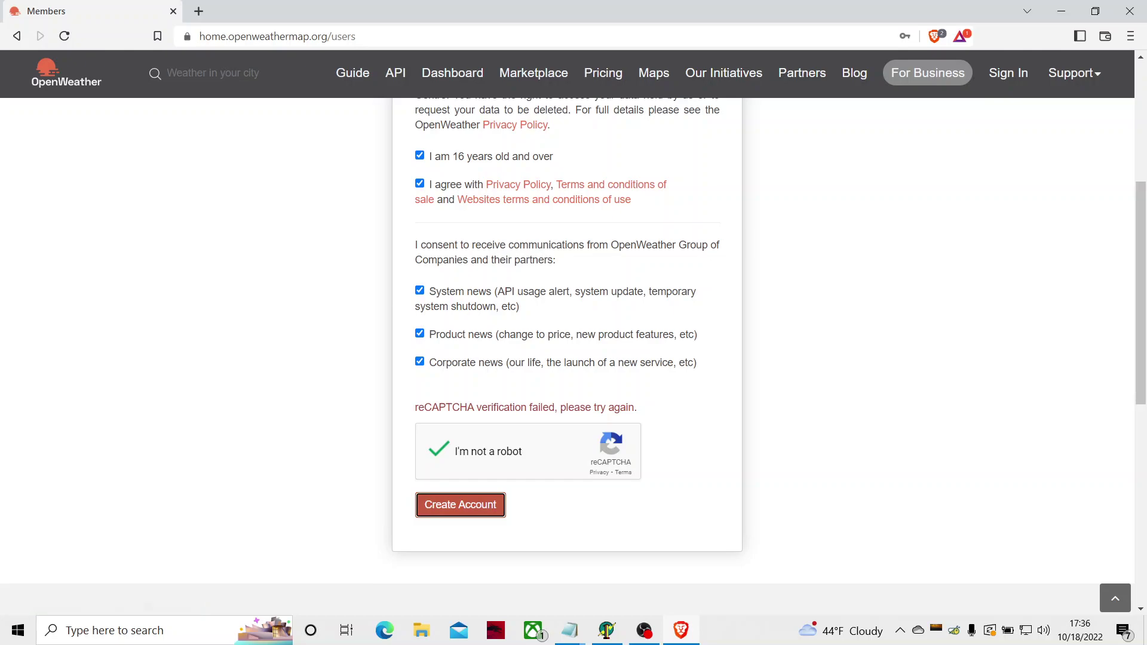
{"action": "key", "text": "Return"}
Step: Replace the sign-up e-mail with a new address and enter the password in both password fields
{"action": "scroll", "coordinate": [573, 358], "scroll_direction": "down", "scroll_amount": 7}
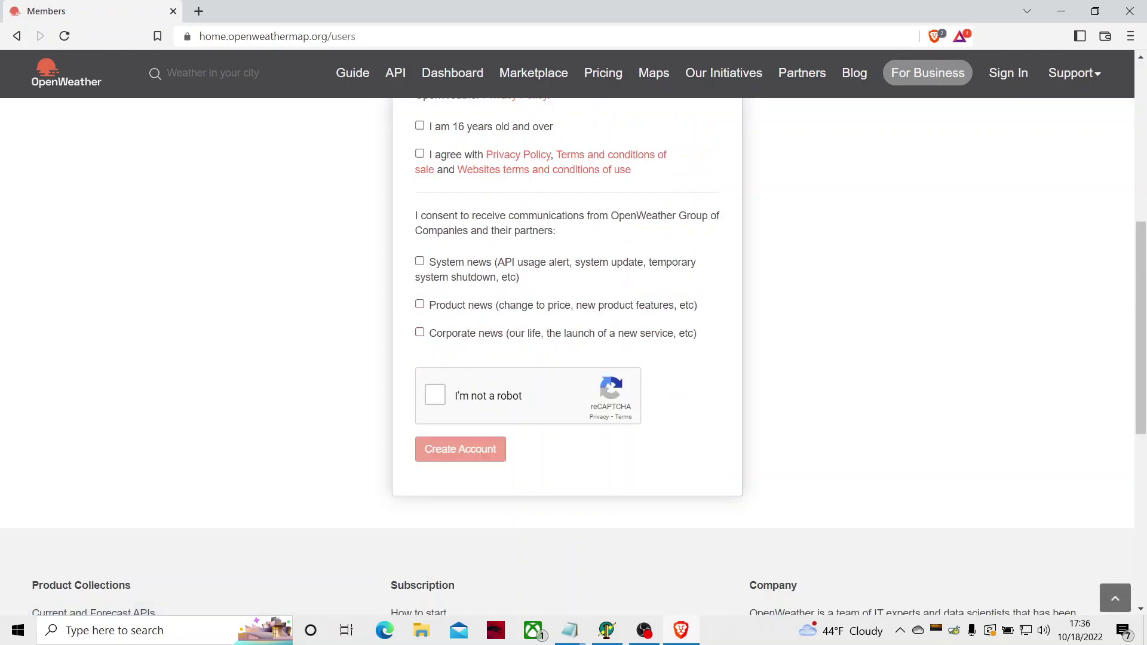
{"action": "key", "text": "Tab"}
{"action": "key", "text": "shift+Tab"}
{"action": "key", "text": "shift+Tab"}
{"action": "key", "text": "shift+Tab"}
{"action": "key", "text": "shift+Tab"}
{"action": "key", "text": "shift+Tab"}
{"action": "key", "text": "shift+Tab"}
{"action": "key", "text": "shift+Tab"}
{"action": "key", "text": "shift+Tab"}
{"action": "key", "text": "shift+Tab"}
{"action": "key", "text": "shift+Tab"}
{"action": "key", "text": "shift+Tab"}
{"action": "key", "text": "shift+Tab"}
{"action": "key", "text": "shift+Tab"}
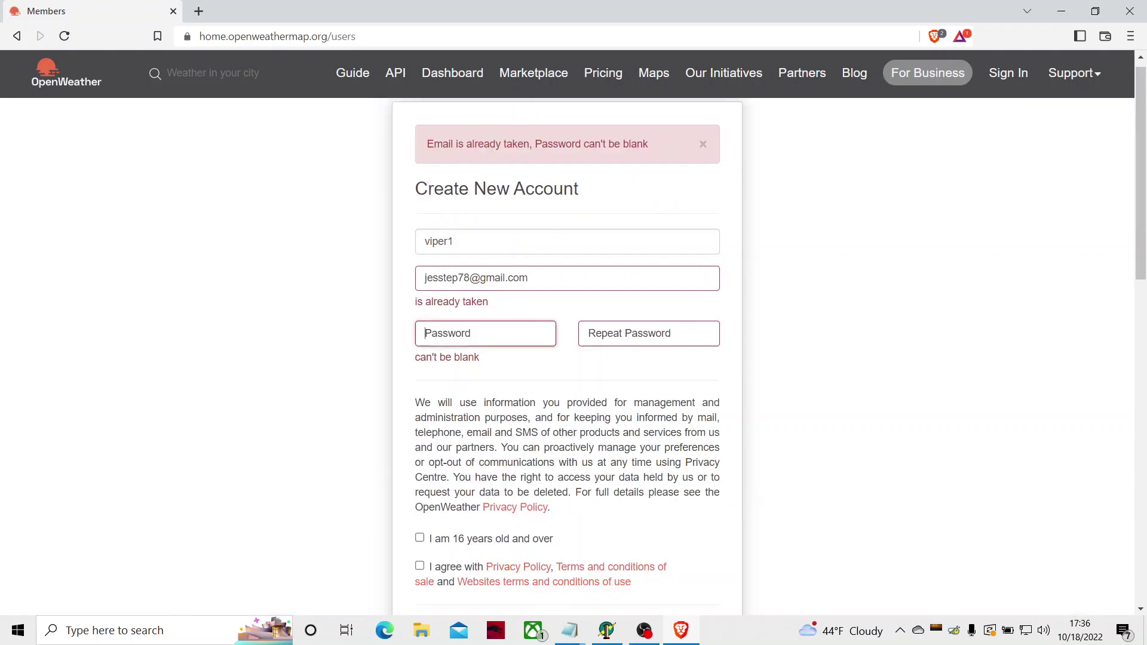
{"action": "key", "text": "shift+Tab"}
{"action": "key", "text": "Tab"}
{"action": "key", "text": "Tab"}
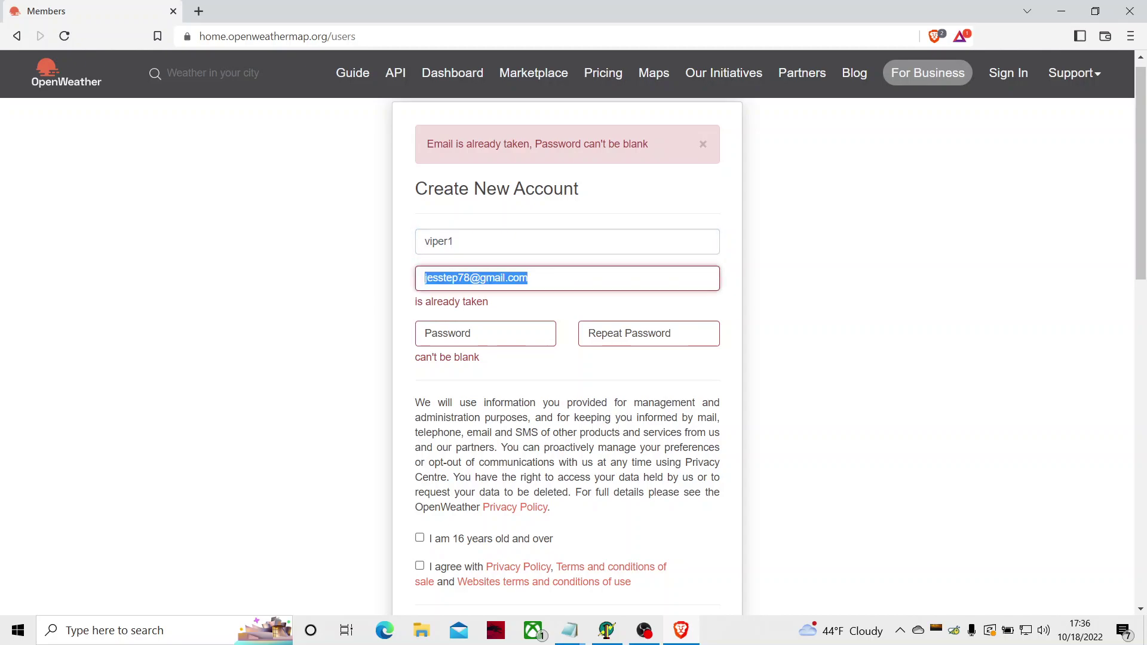
{"action": "key", "text": "BackSpace"}
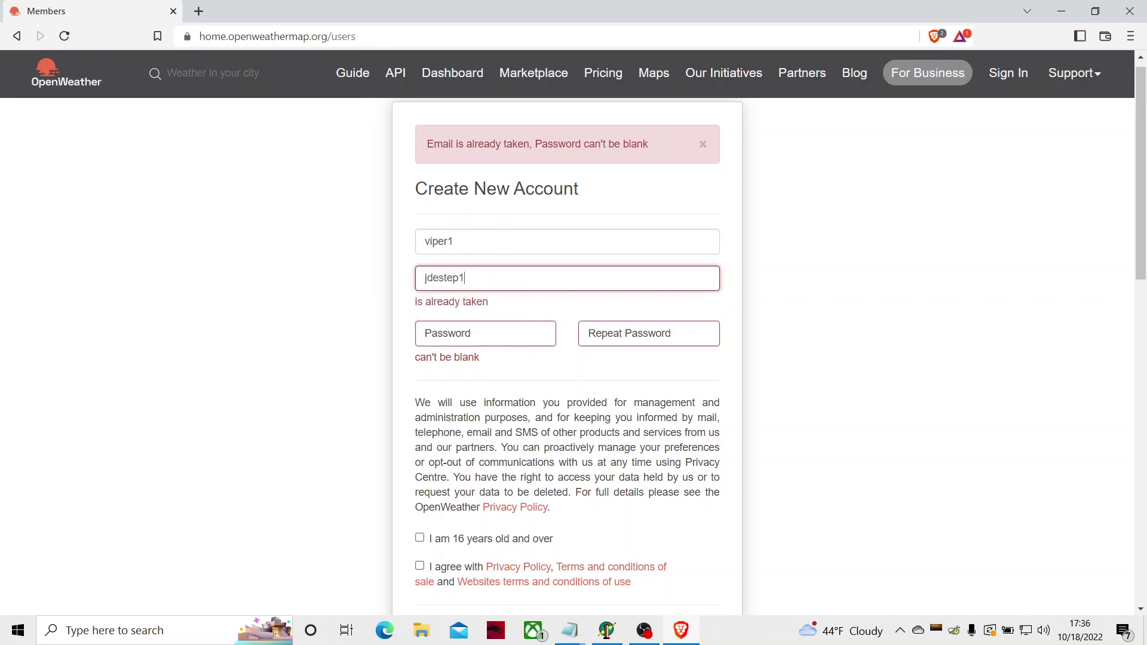
{"action": "key", "text": "Tab"}
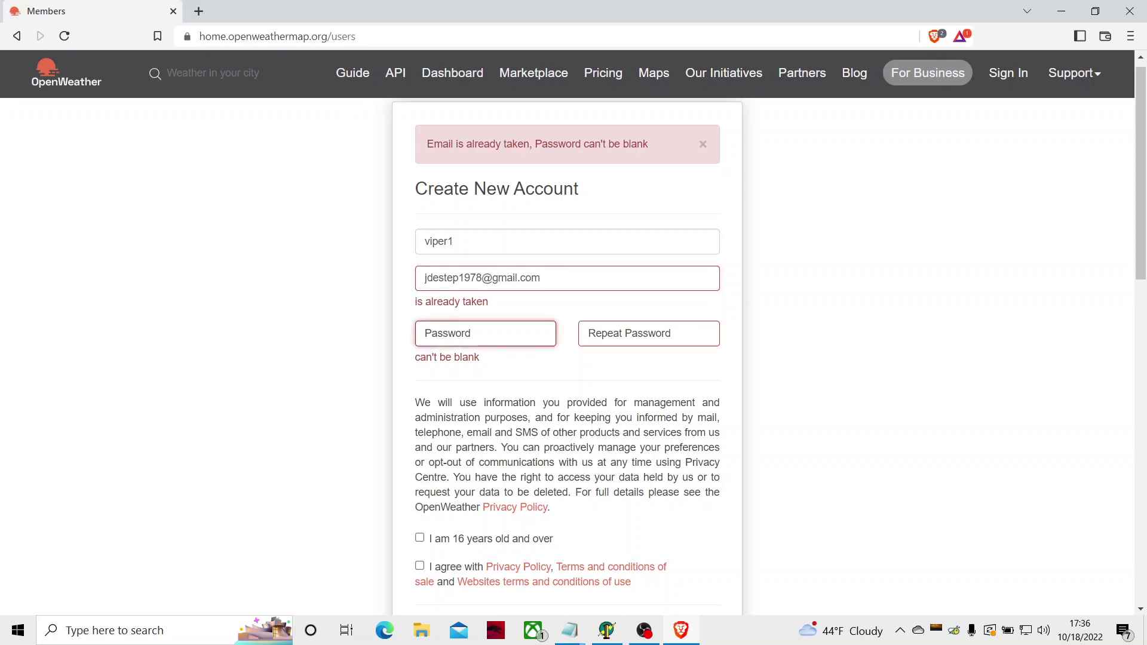
{"action": "type", "text": "***********"}
{"action": "key", "text": "Tab"}
{"action": "type", "text": "***********"}
Step: Tick the age confirmation and terms agreement checkboxes
{"action": "key", "text": "Tab"}
{"action": "key", "text": "Tab"}
{"action": "key", "text": "Tab"}
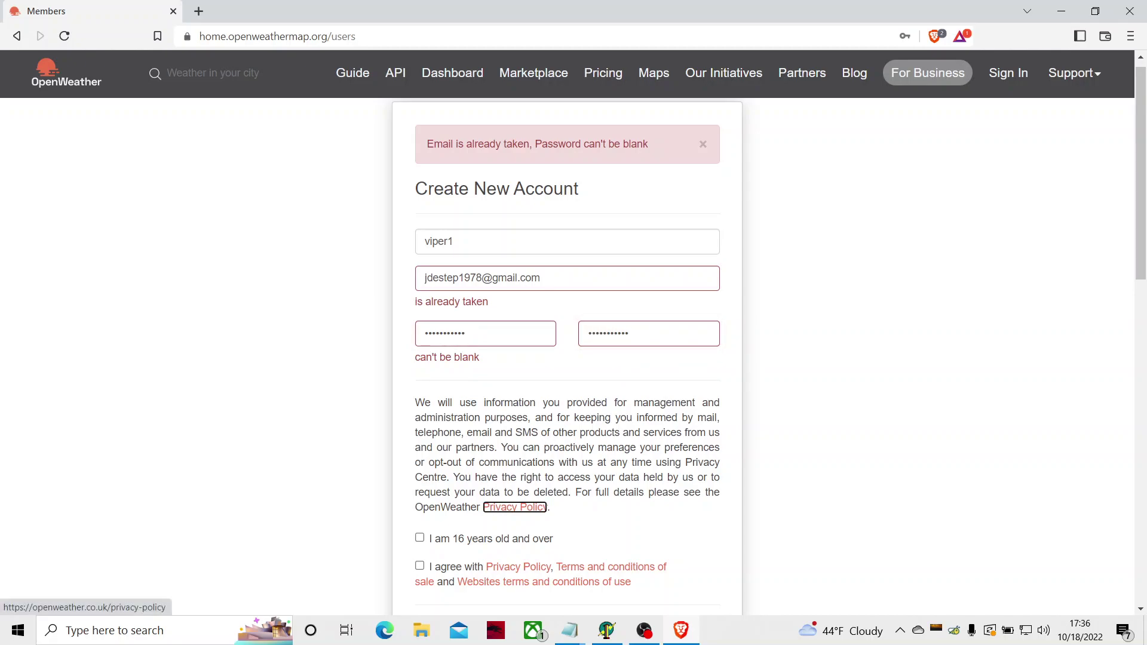
{"action": "key", "text": "shift+Tab"}
{"action": "key", "text": "space"}
{"action": "key", "text": "Tab"}
{"action": "key", "text": "space"}
{"action": "key", "text": "Tab"}
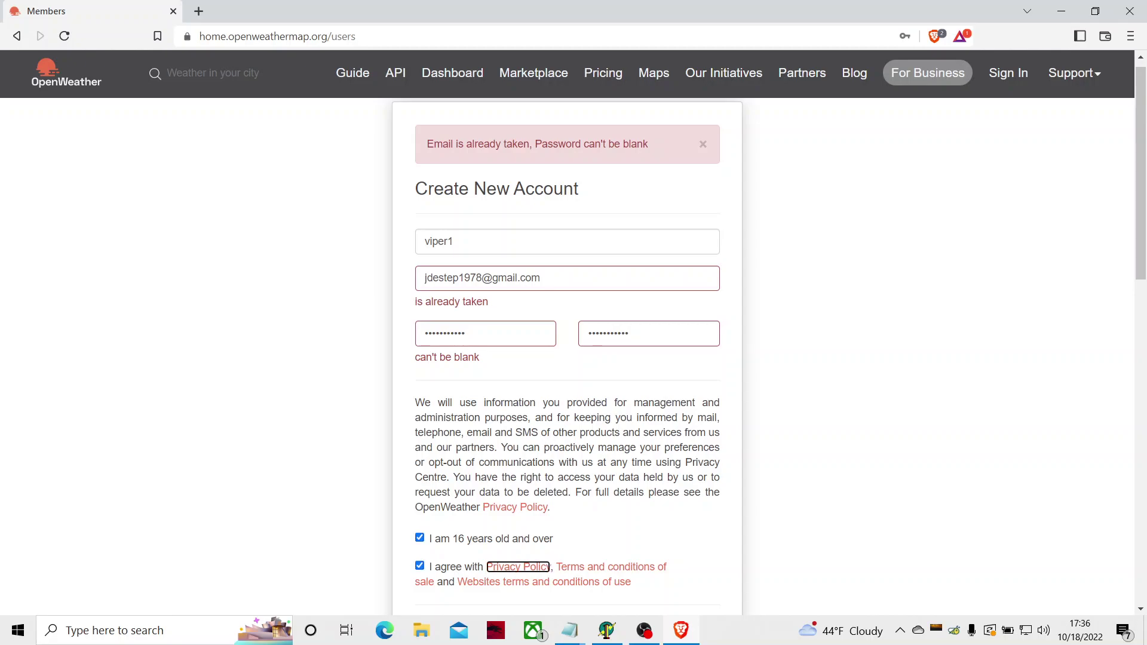
{"action": "key", "text": "Return"}
{"action": "key", "text": "ctrl+w"}
{"action": "key", "text": "Tab"}
Step: Tick the System, Product and Corporate news consent boxes
{"action": "key", "text": "Tab"}
{"action": "key", "text": "shift+Tab"}
{"action": "key", "text": "shift+Tab"}
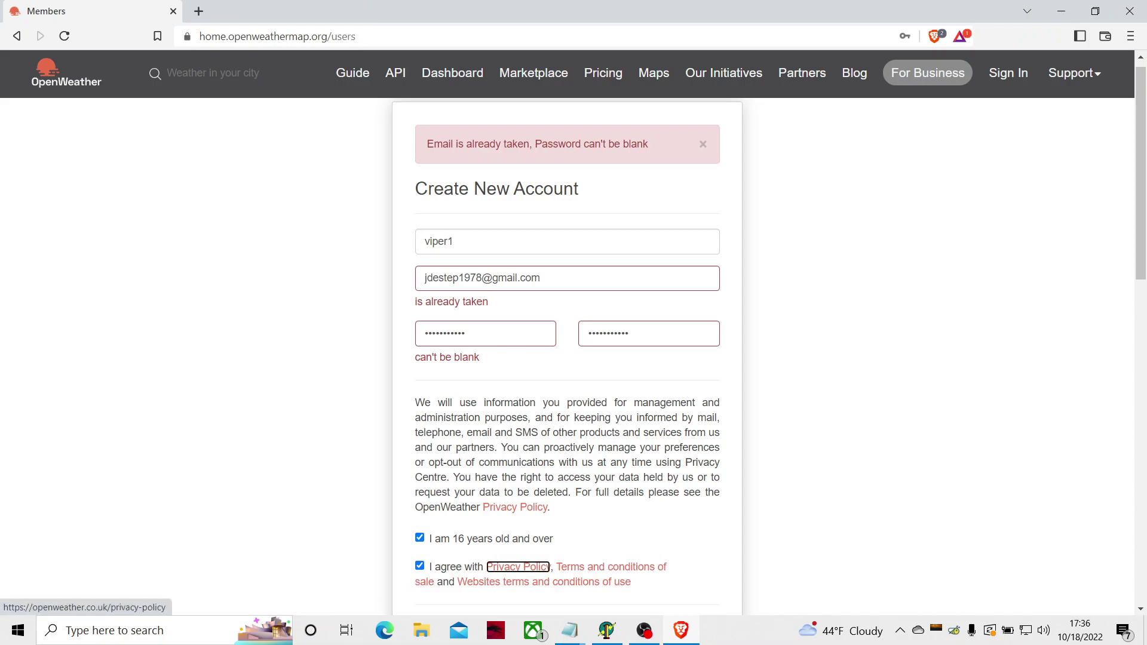
{"action": "key", "text": "shift+Tab"}
{"action": "key", "text": "Tab"}
{"action": "key", "text": "Tab"}
{"action": "key", "text": "Tab"}
{"action": "key", "text": "Tab"}
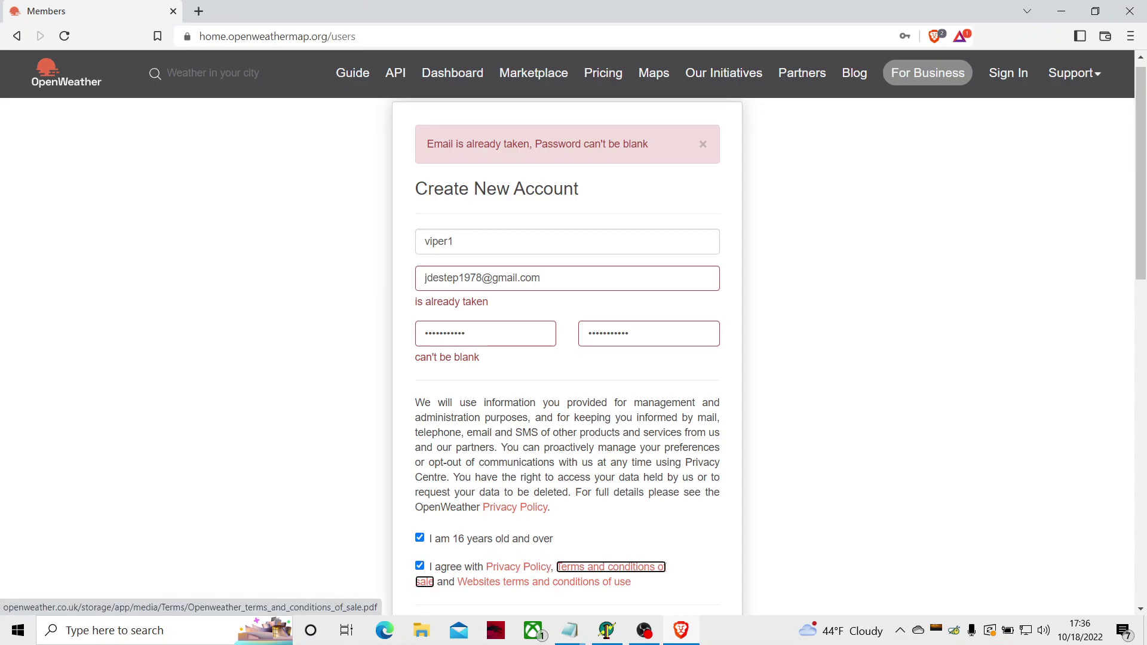
{"action": "key", "text": "space"}
{"action": "key", "text": "Tab"}
{"action": "key", "text": "space"}
{"action": "key", "text": "Tab"}
{"action": "key", "text": "space"}
{"action": "key", "text": "Tab"}
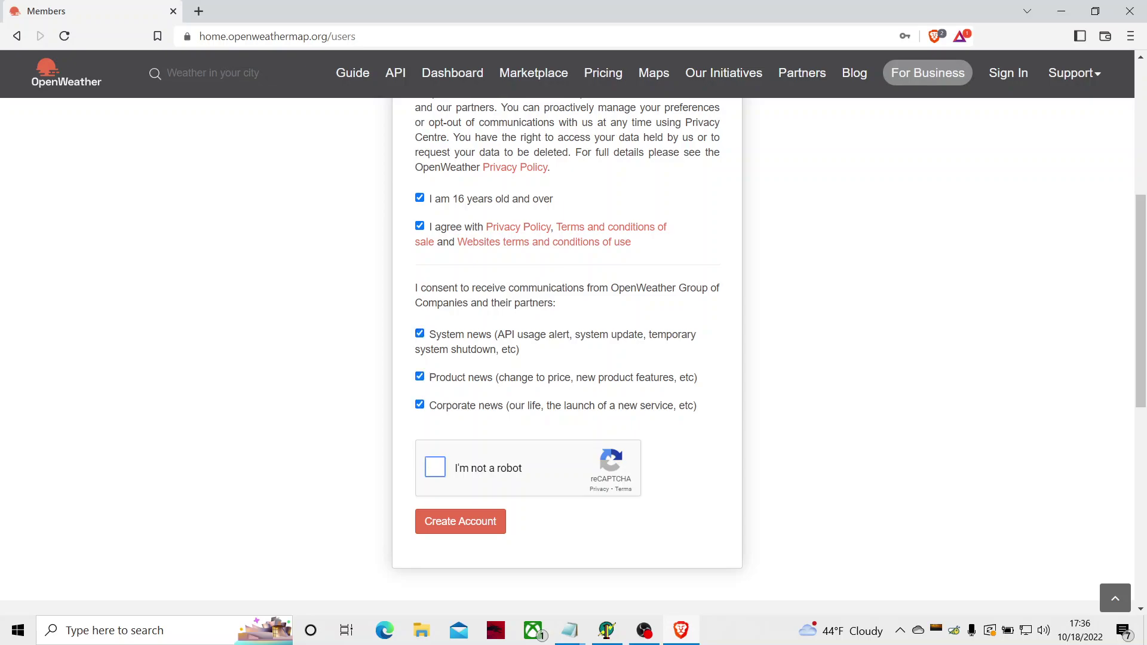
Step: Start the I'm not a robot check, switch to the audio challenge and play it
{"action": "key", "text": "space"}
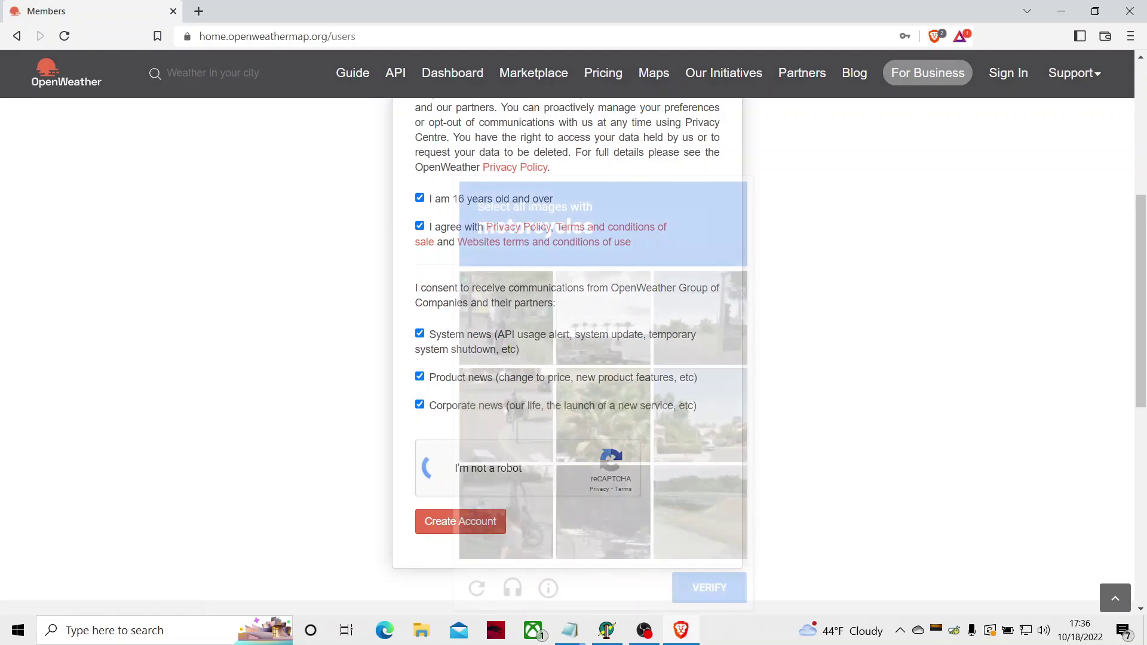
{"action": "key", "text": "Tab"}
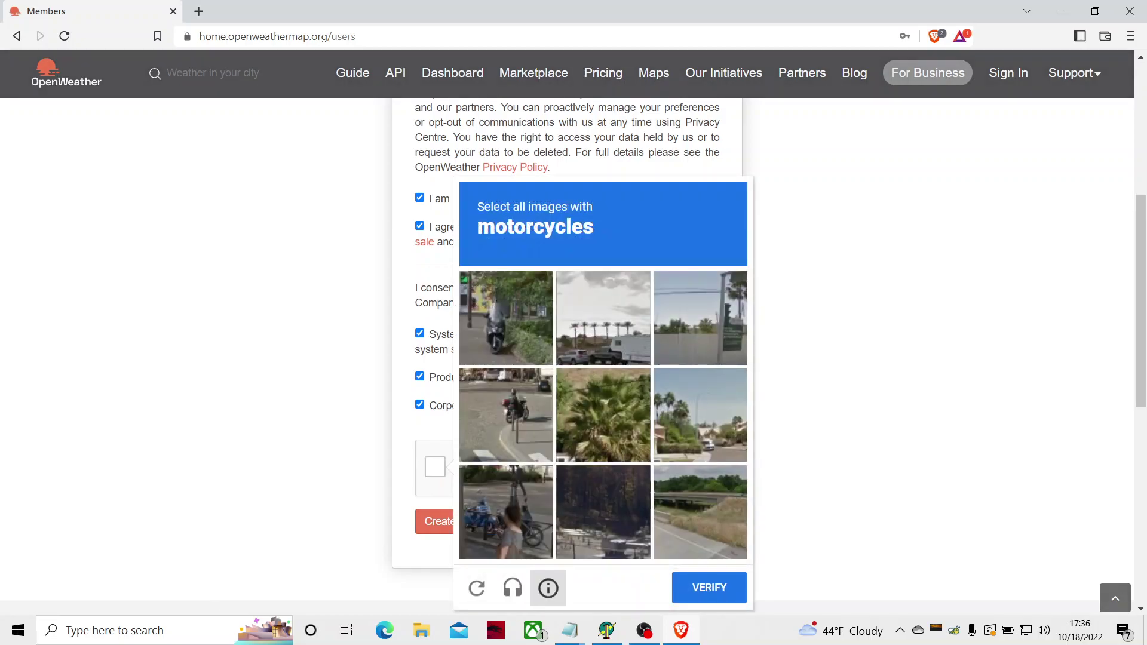
{"action": "key", "text": "shift+Tab"}
{"action": "key", "text": "space"}
{"action": "key", "text": "Tab"}
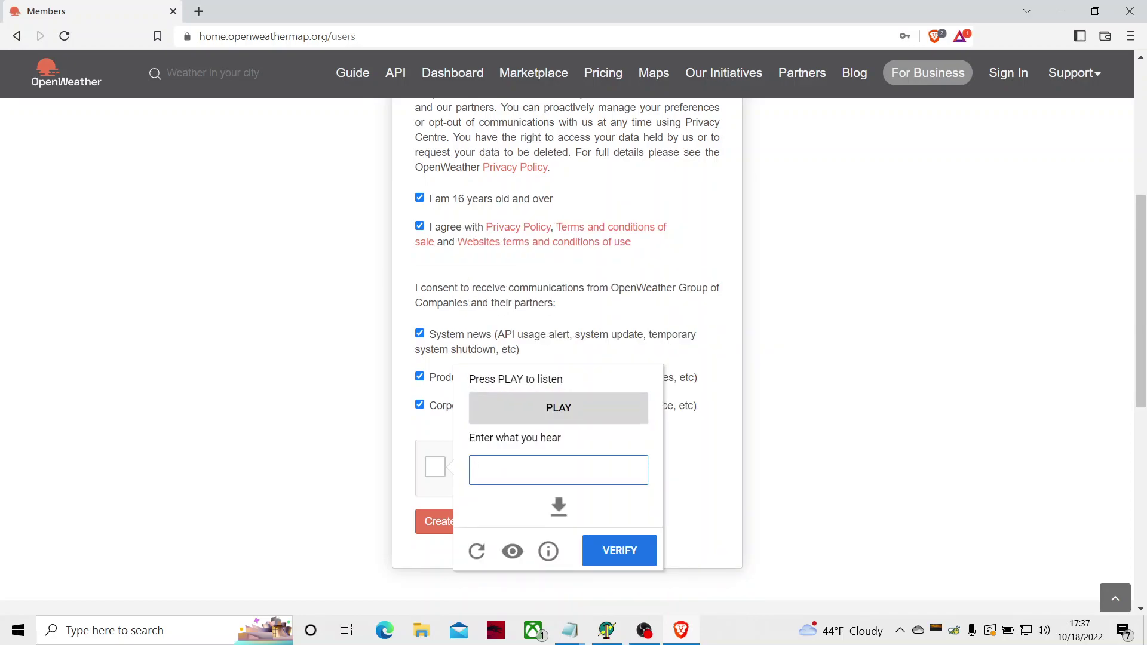
{"action": "key", "text": "Tab"}
{"action": "key", "text": "shift+Tab"}
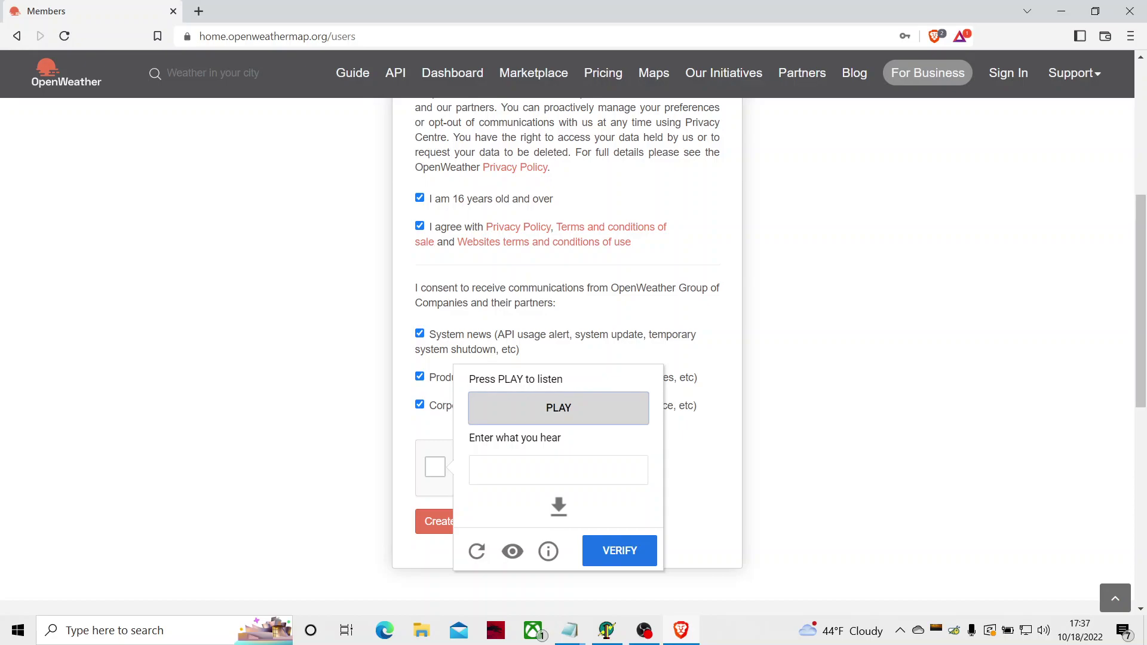
{"action": "key", "text": "Return"}
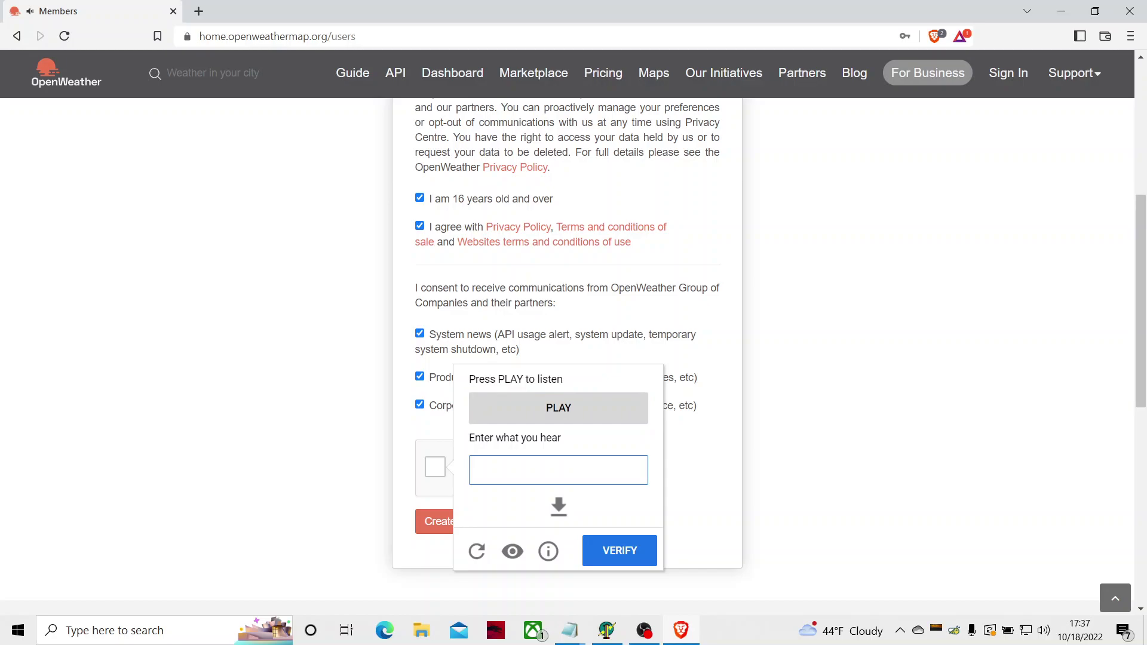
Step: Answer the audio challenge with 'through out which', verify it and create the account
{"action": "type", "text": "through out which"}
{"action": "key", "text": "Tab"}
{"action": "key", "text": "Tab"}
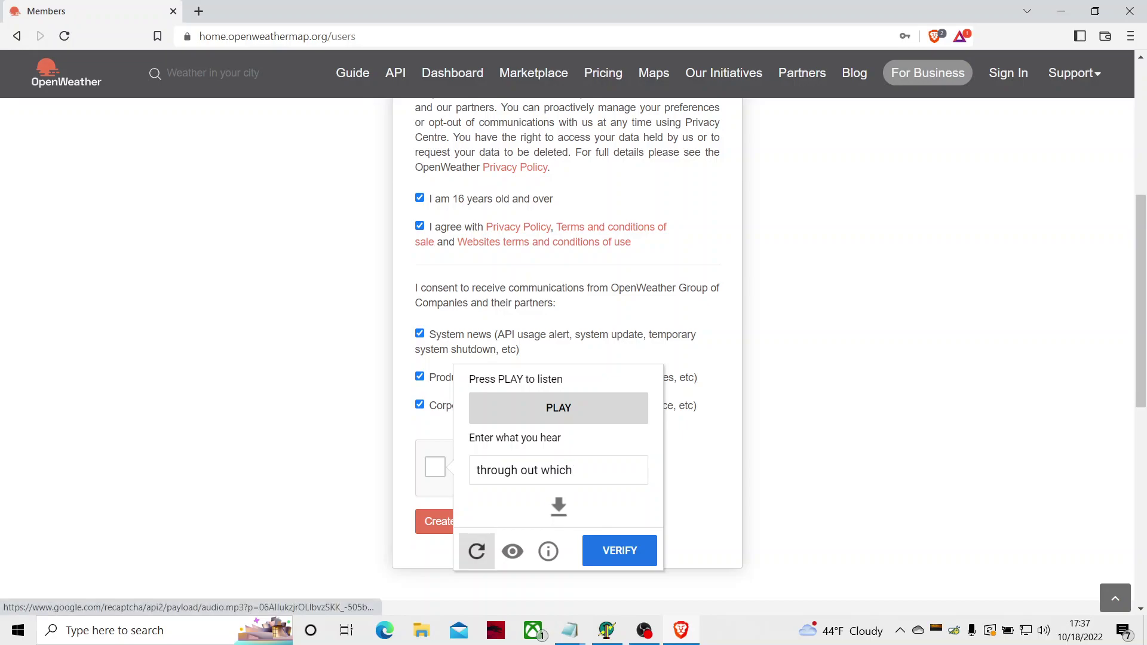
{"action": "key", "text": "Tab"}
{"action": "key", "text": "Tab"}
{"action": "key", "text": "Tab"}
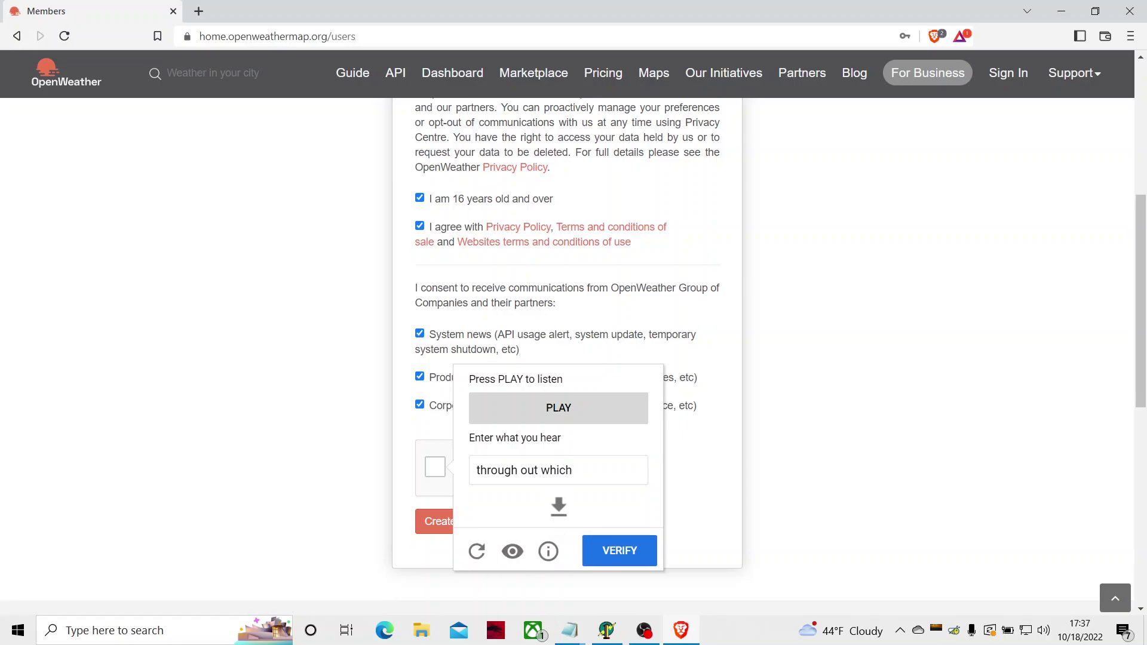
{"action": "key", "text": "Return"}
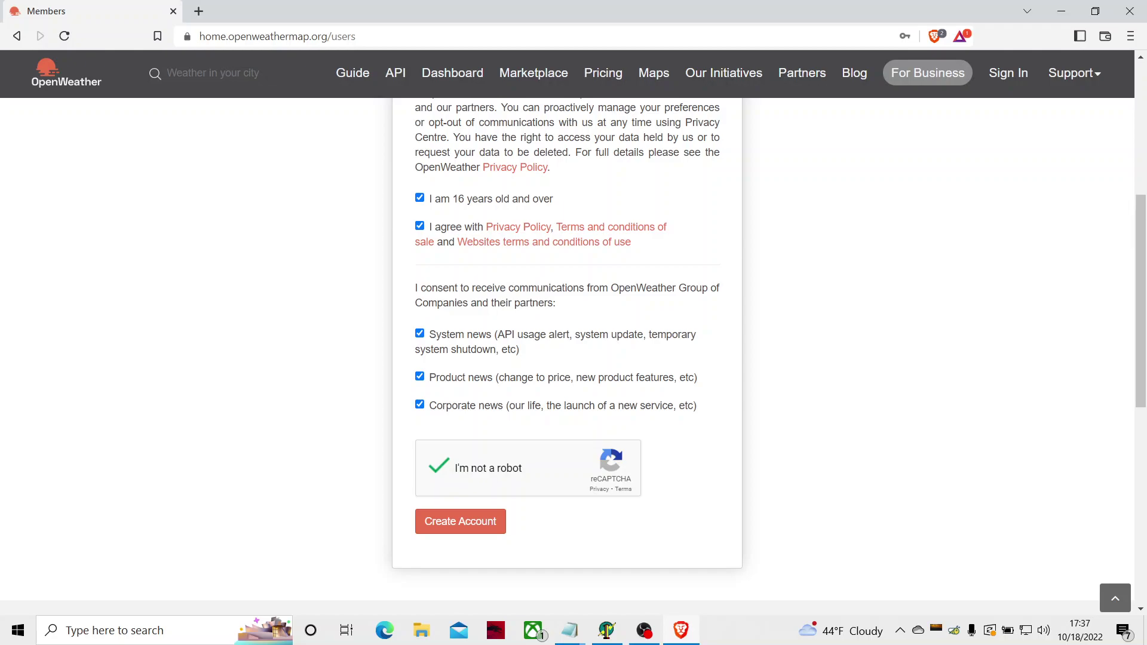
{"action": "key", "text": "Tab"}
{"action": "key", "text": "Tab"}
{"action": "key", "text": "Tab"}
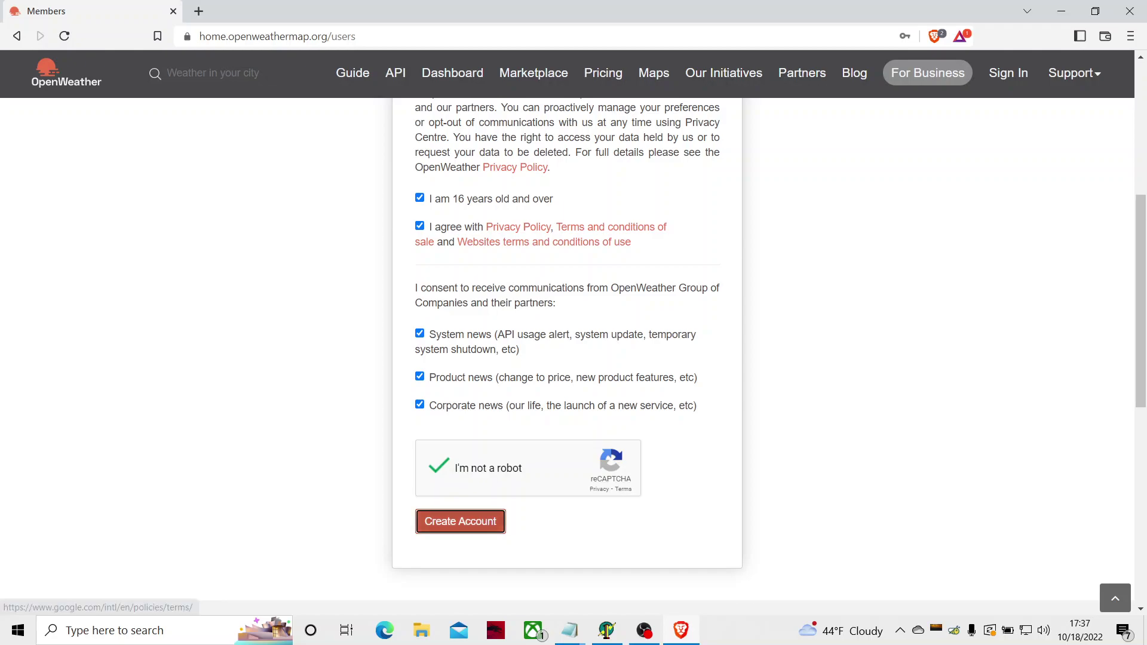
{"action": "key", "text": "Return"}
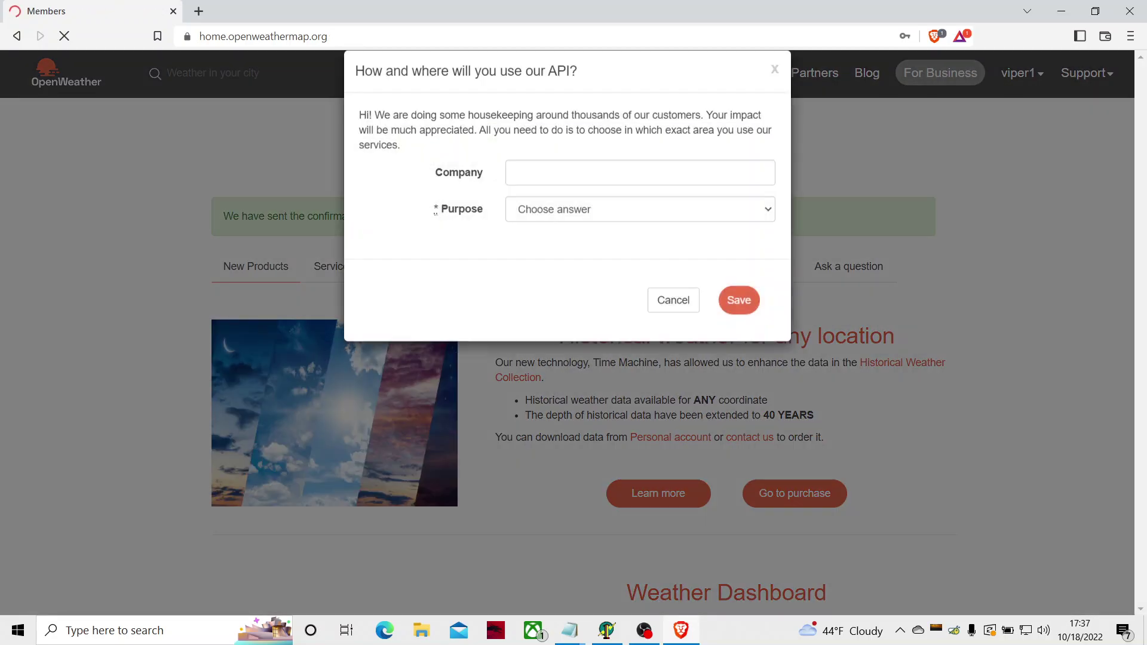
Step: On the API keys page, generate a new key named viper1 beside the Default key
{"action": "key", "text": "Tab"}
{"action": "key", "text": "Tab"}
{"action": "key", "text": "Tab"}
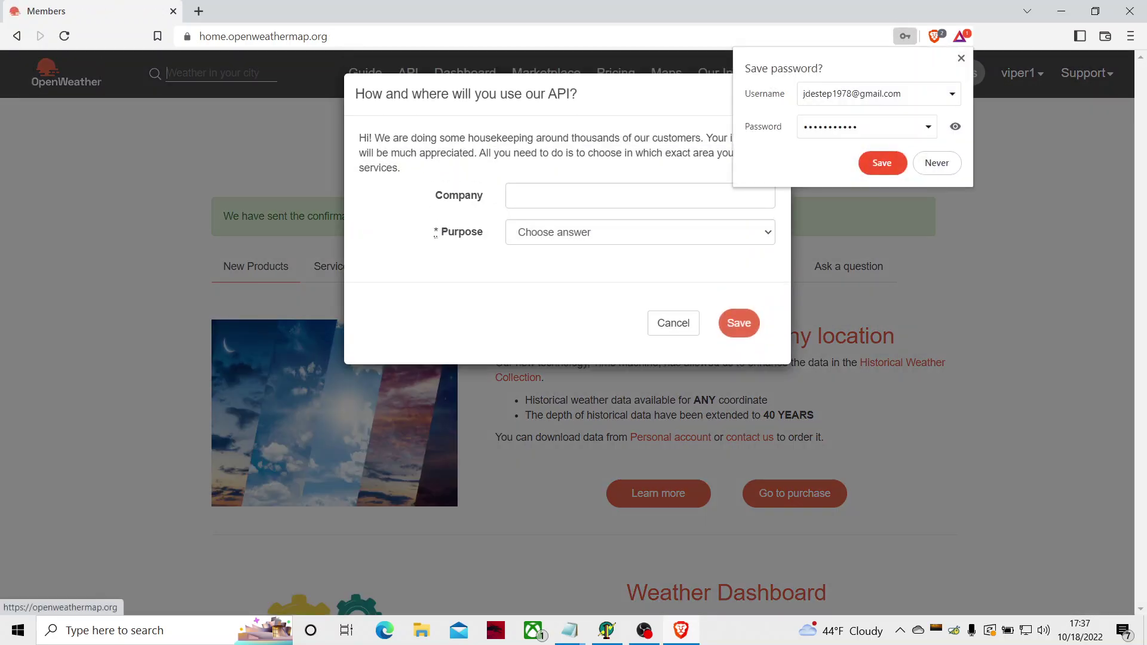
{"action": "key", "text": "Tab"}
{"action": "key", "text": "Tab"}
{"action": "key", "text": "Tab"}
{"action": "key", "text": "Tab"}
{"action": "key", "text": "Tab"}
{"action": "key", "text": "Tab"}
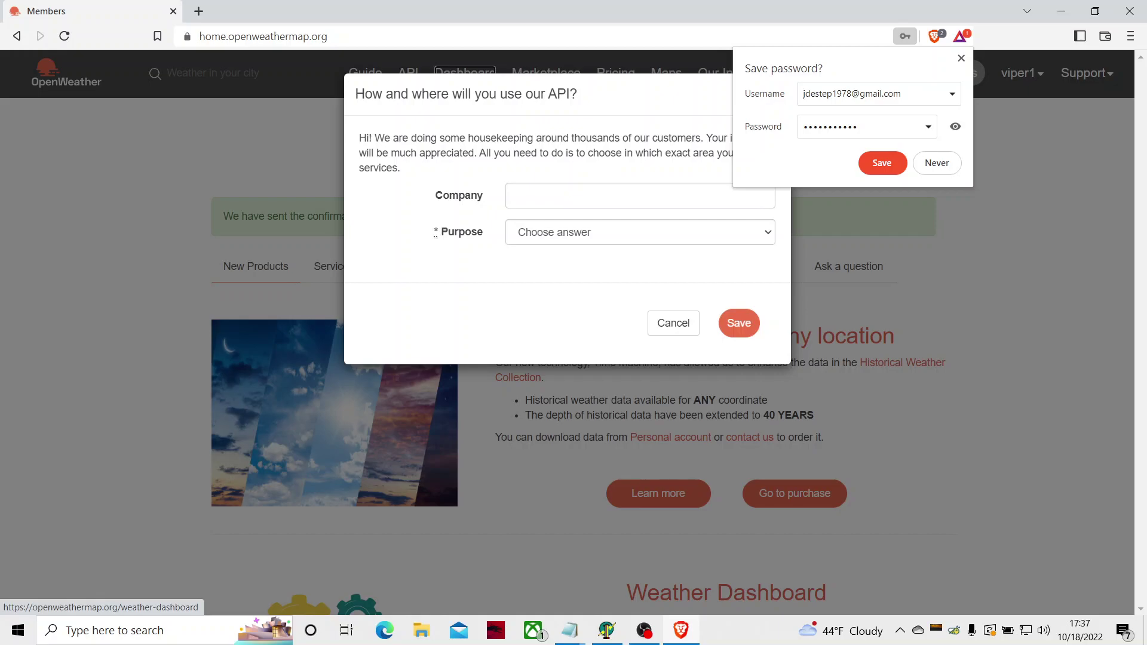
{"action": "key", "text": "Tab"}
{"action": "key", "text": "Tab"}
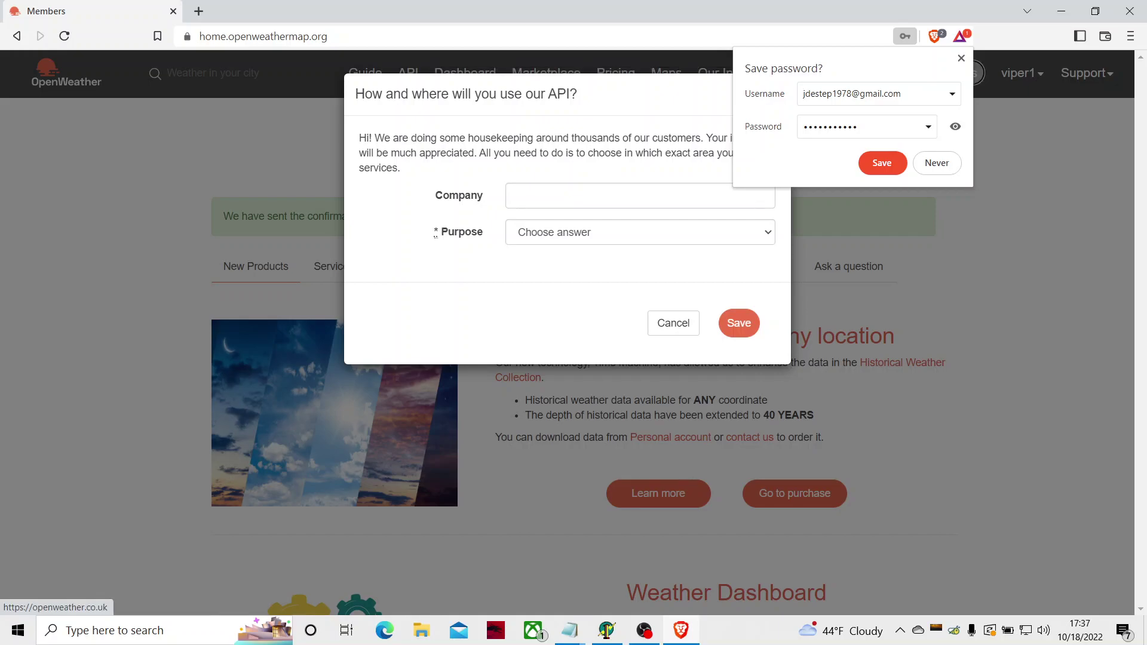
{"action": "key", "text": "Tab"}
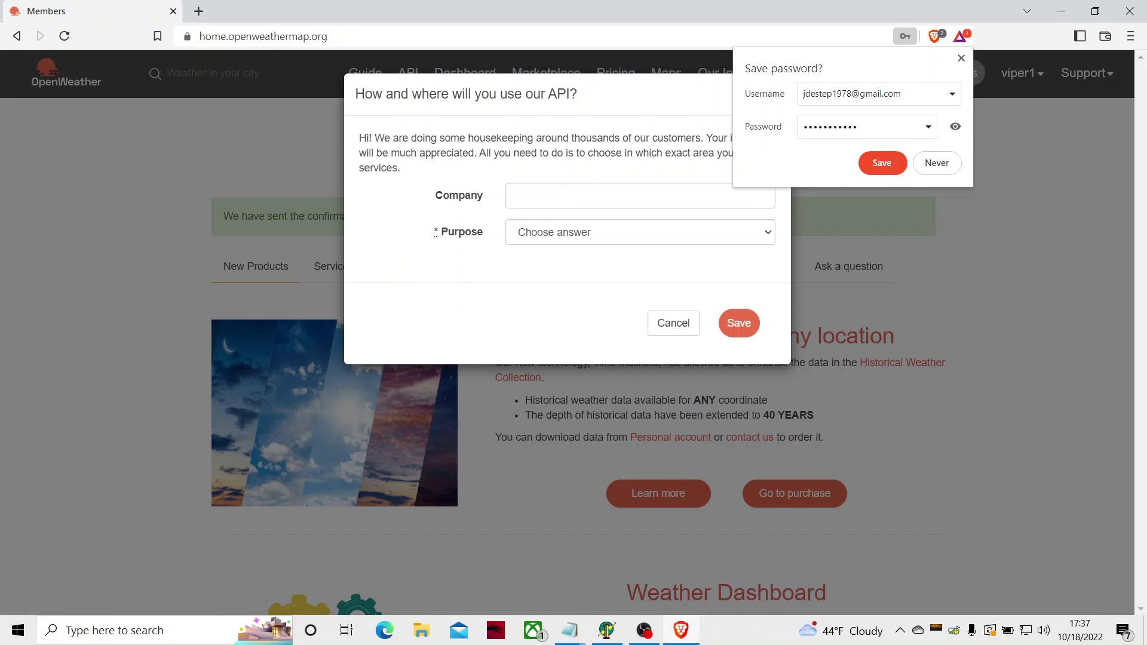
{"action": "key", "text": "Tab"}
{"action": "key", "text": "Tab"}
{"action": "key", "text": "Tab"}
{"action": "key", "text": "Tab"}
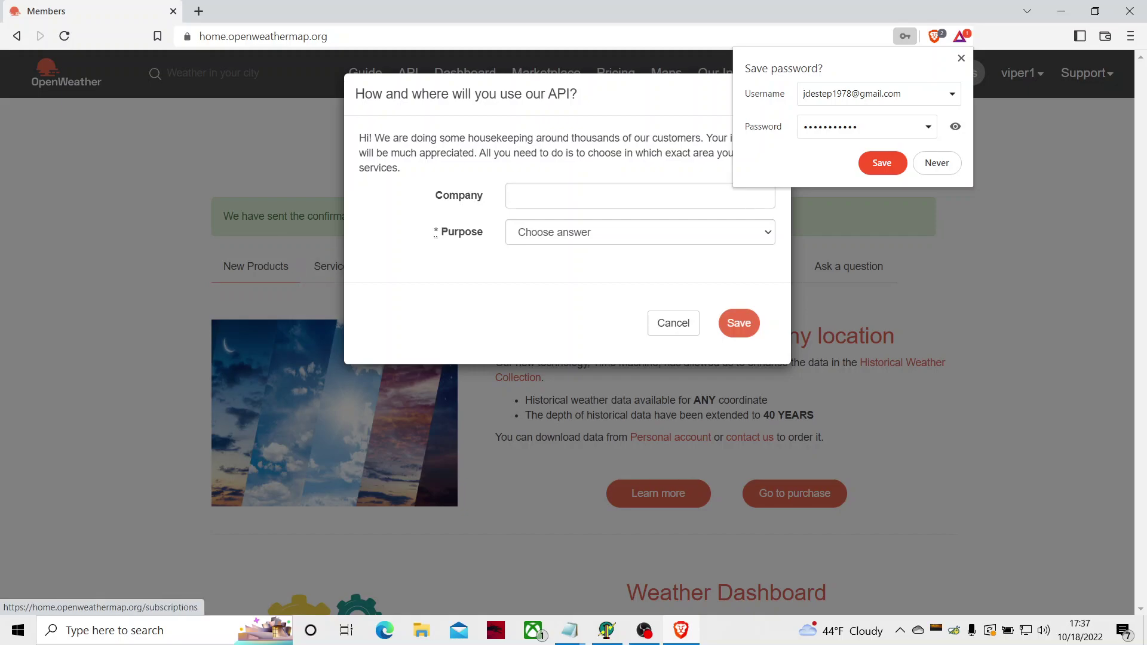
{"action": "key", "text": "Return"}
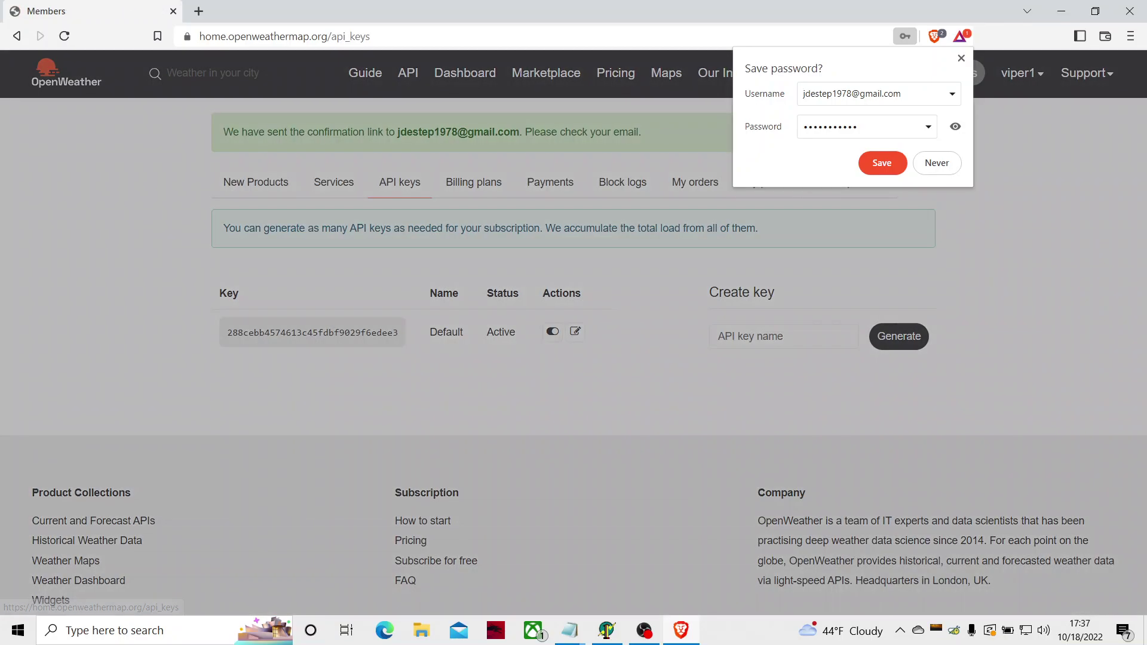
{"action": "key", "text": "Tab"}
{"action": "key", "text": "Tab"}
{"action": "key", "text": "Tab"}
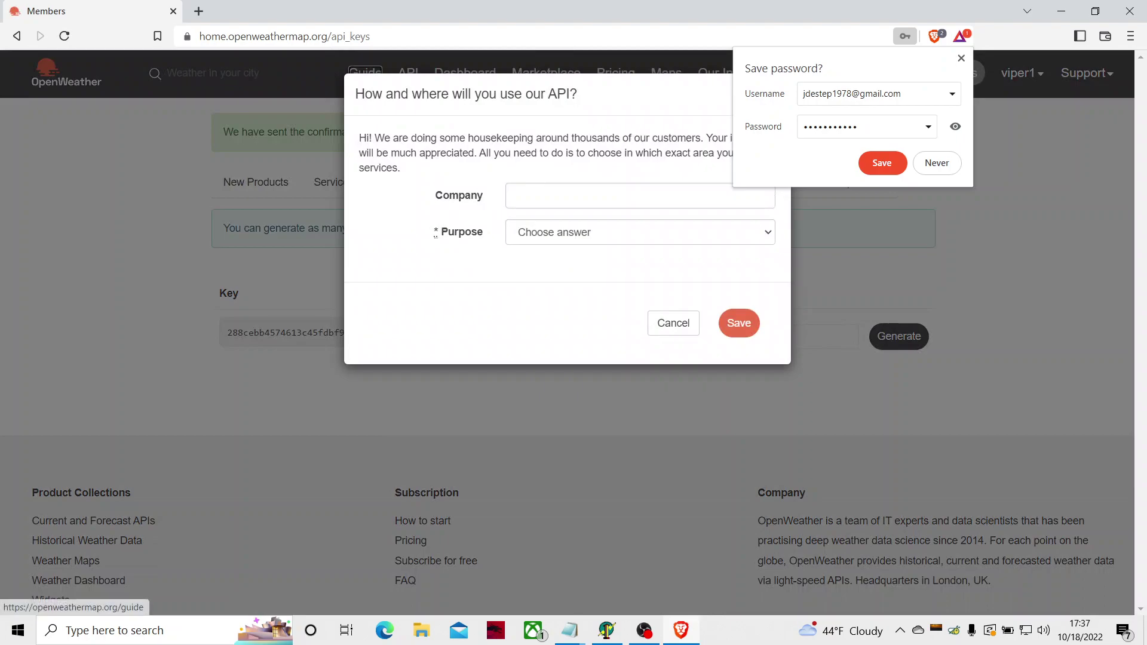
{"action": "left_click", "coordinate": [825, 336]}
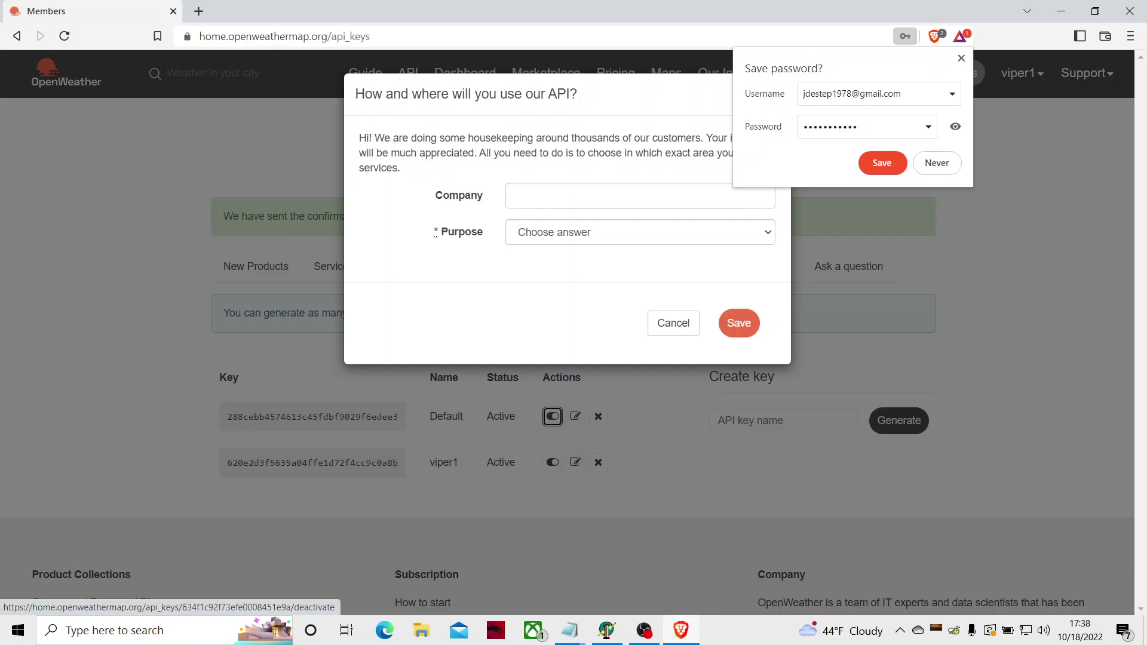
{"action": "left_click", "coordinate": [552, 462]}
Step: Paste the OpenWeather API key into Eurofly's 'Api key for weather informations' field
{"action": "key", "text": "alt+Tab"}
{"action": "key", "text": "shift+Tab"}
{"action": "key", "text": "shift+Tab"}
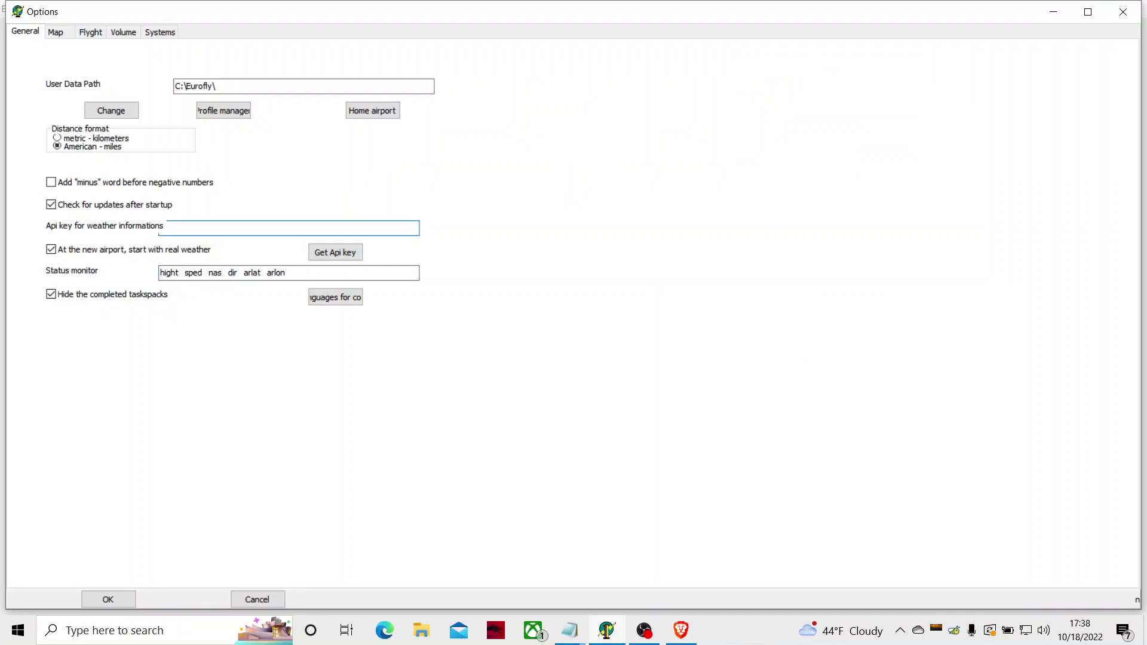
{"action": "key", "text": "ctrl+v"}
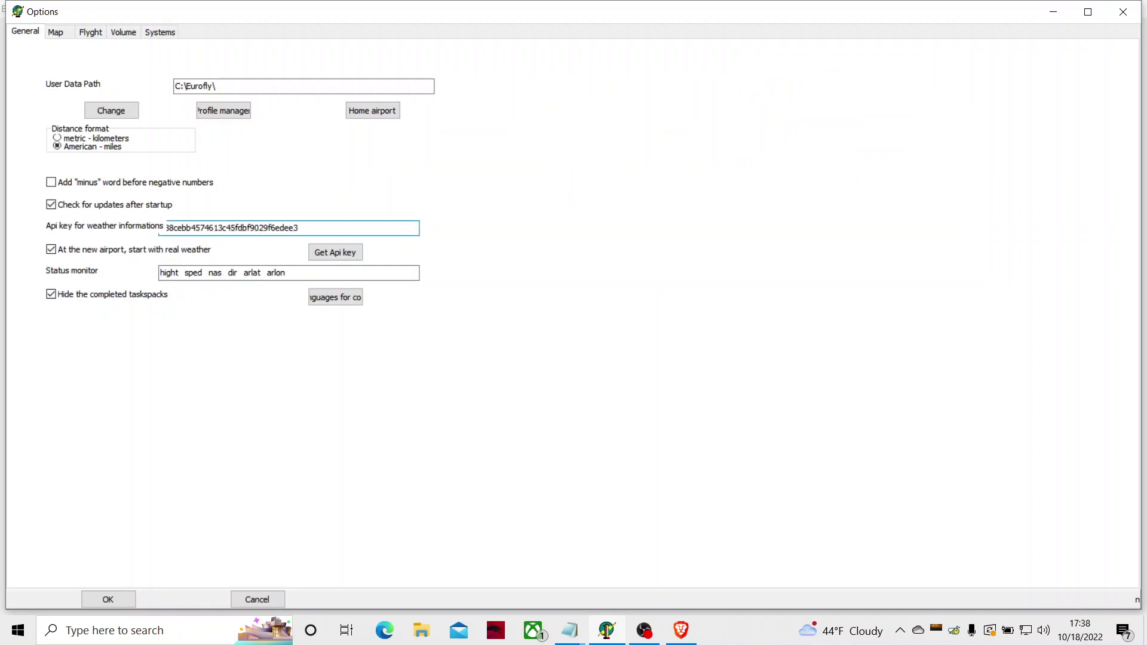
{"action": "key", "text": "Tab"}
{"action": "key", "text": "Tab"}
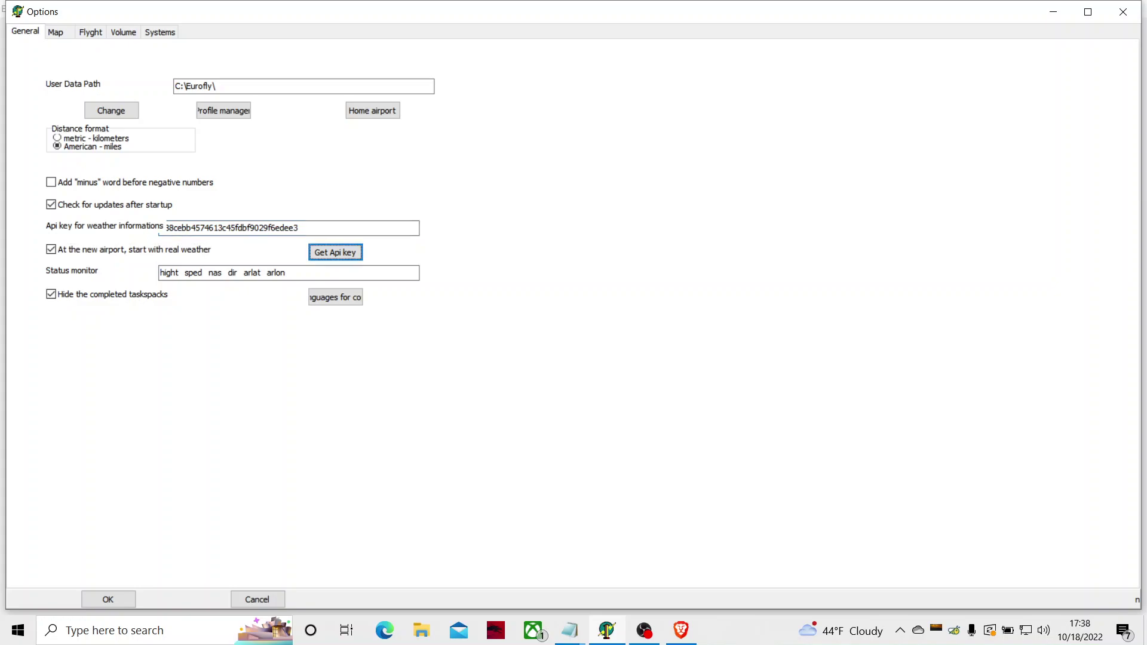
{"action": "key", "text": "Tab"}
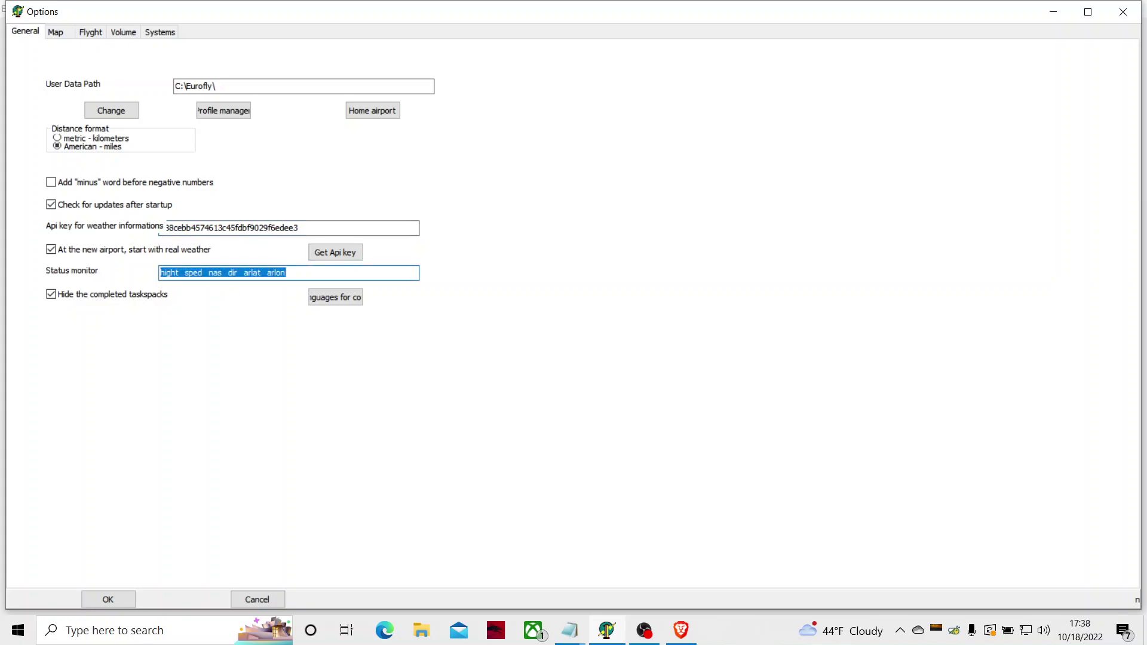
{"action": "key", "text": "Tab"}
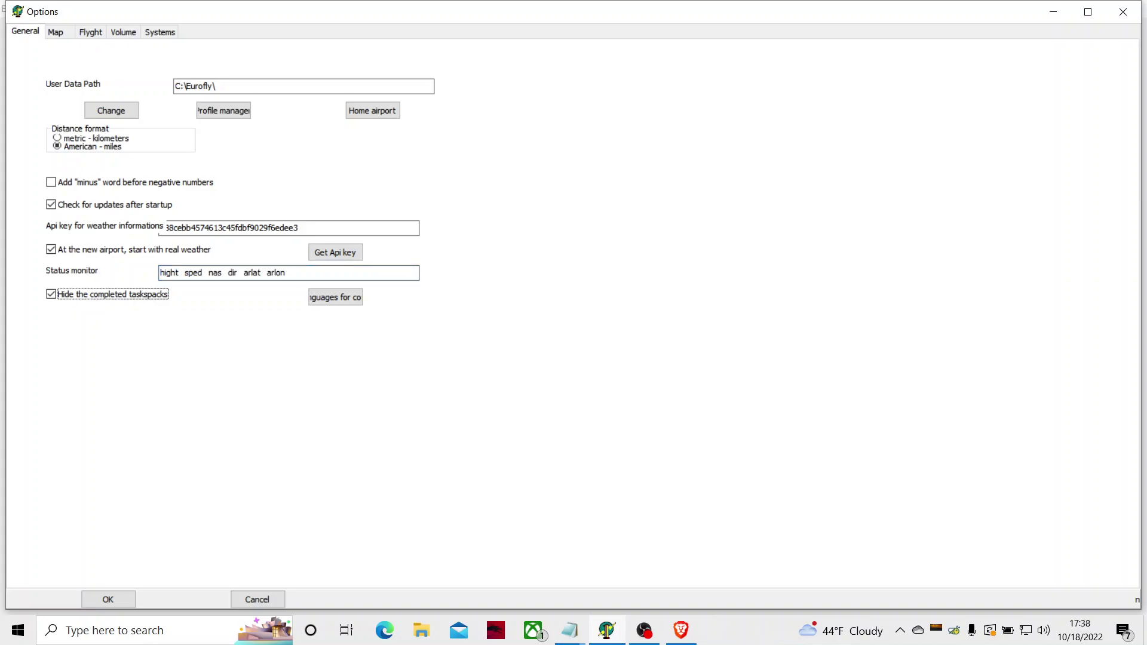
{"action": "key", "text": "Tab"}
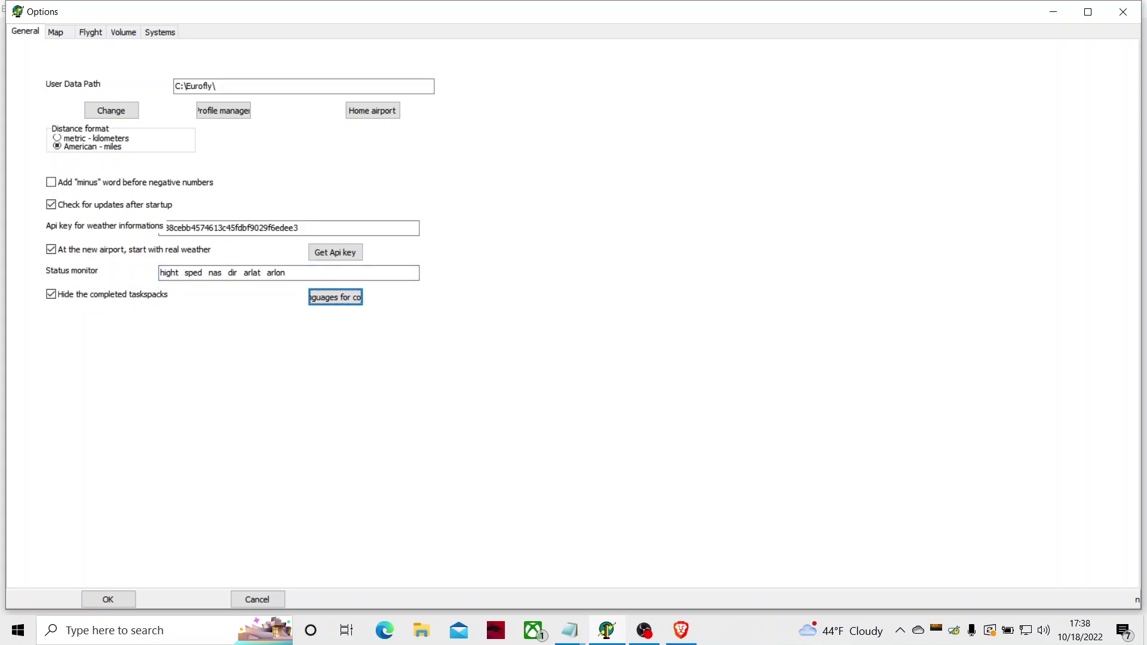
{"action": "key", "text": "Tab"}
{"action": "key", "text": "Tab"}
{"action": "key", "text": "Tab"}
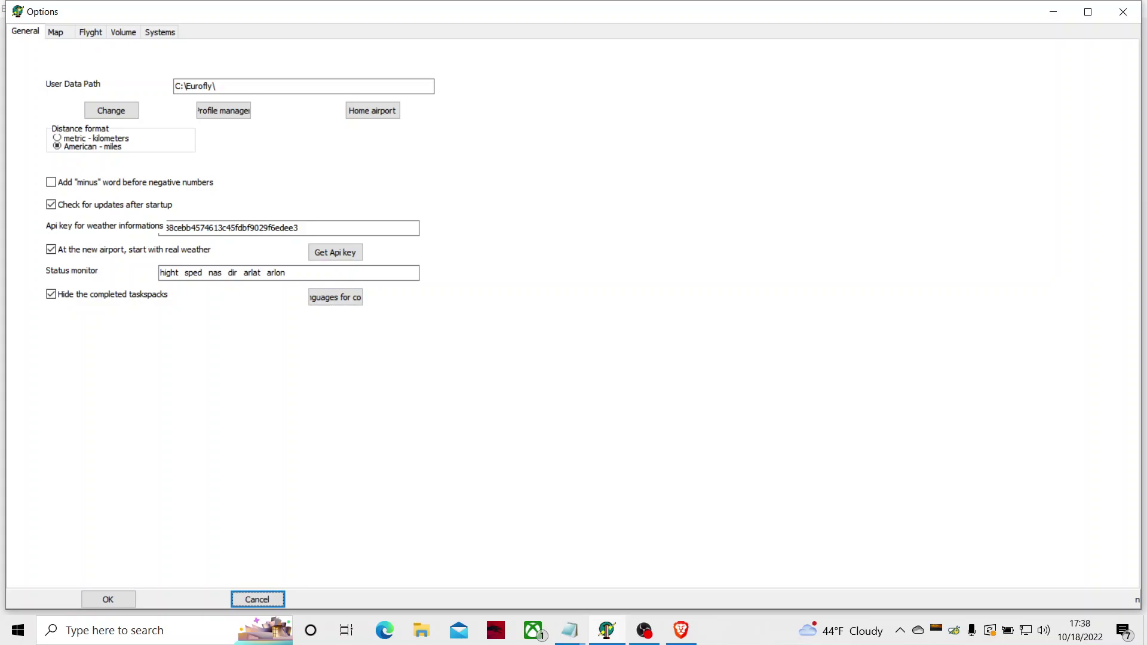
{"action": "key", "text": "shift+Tab"}
{"action": "key", "text": "shift+Tab"}
{"action": "key", "text": "shift+Tab"}
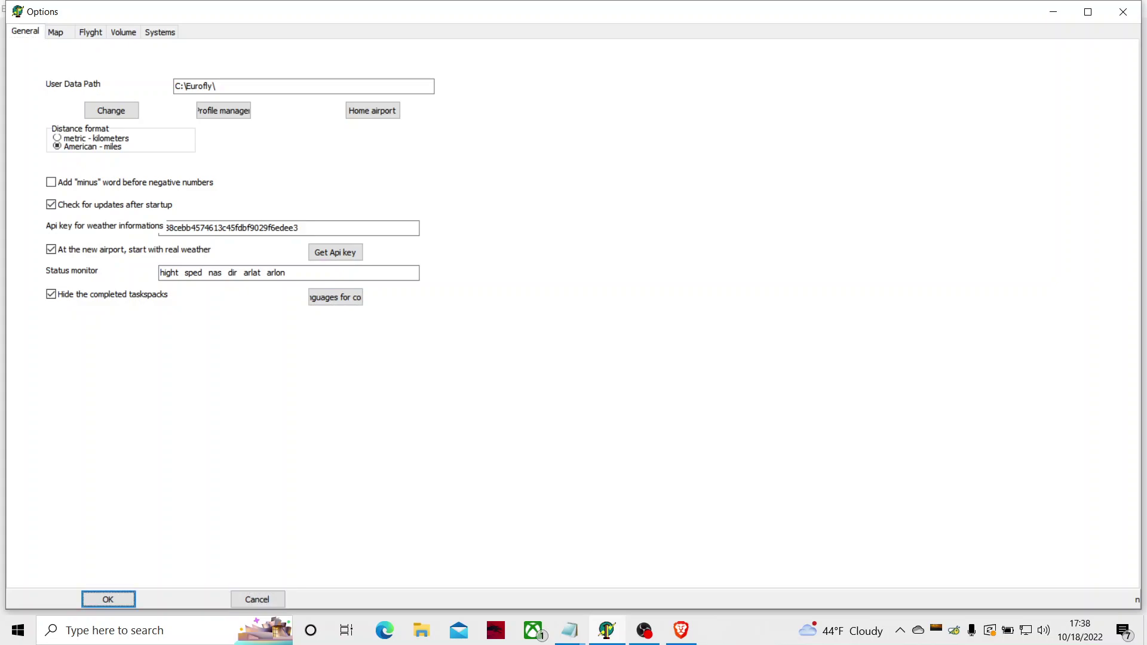
{"action": "key", "text": "shift+Tab"}
{"action": "key", "text": "shift+Tab"}
{"action": "key", "text": "Tab"}
{"action": "key", "text": "Tab"}
{"action": "key", "text": "Return"}
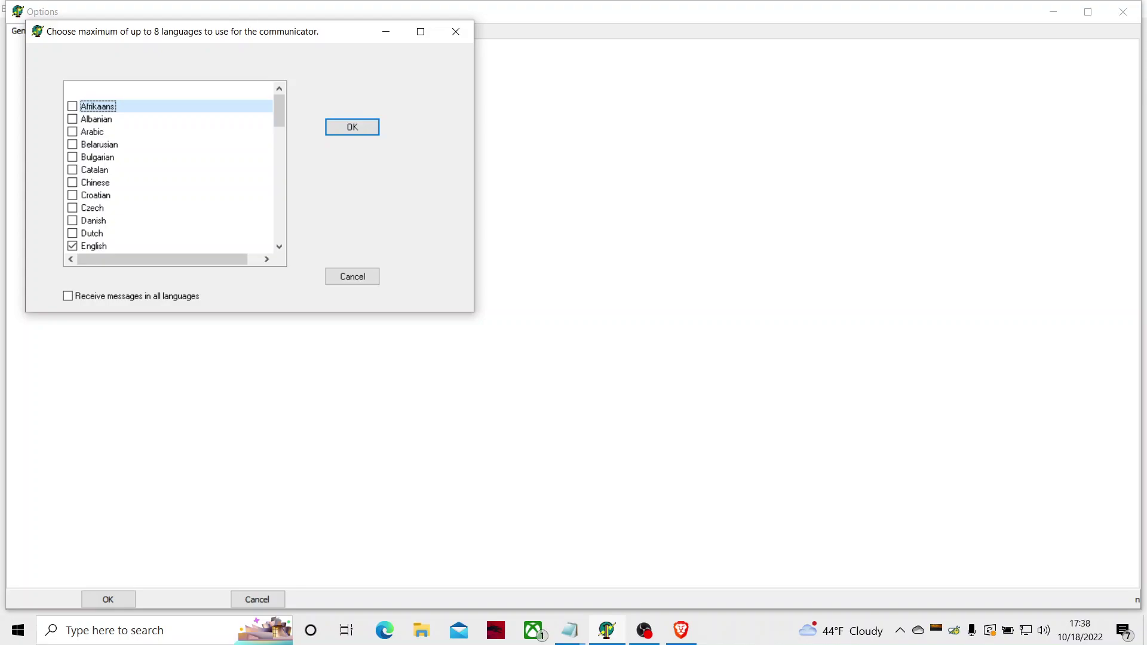
{"action": "key", "text": "Down"}
{"action": "key", "text": "Down"}
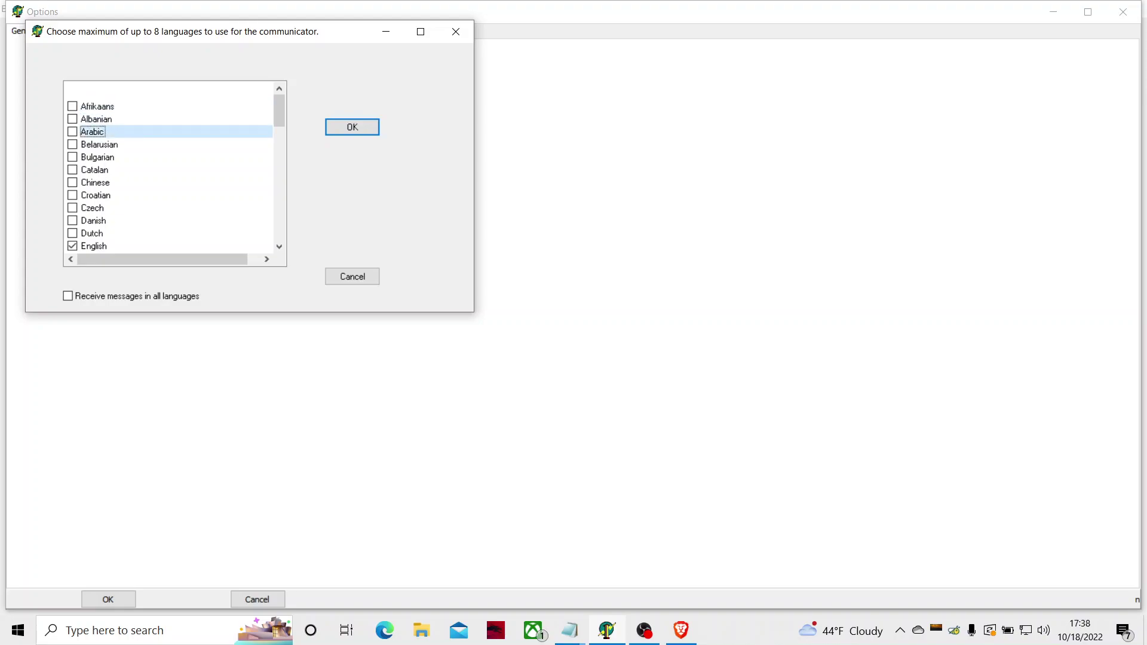
{"action": "key", "text": "Down"}
{"action": "key", "text": "Down"}
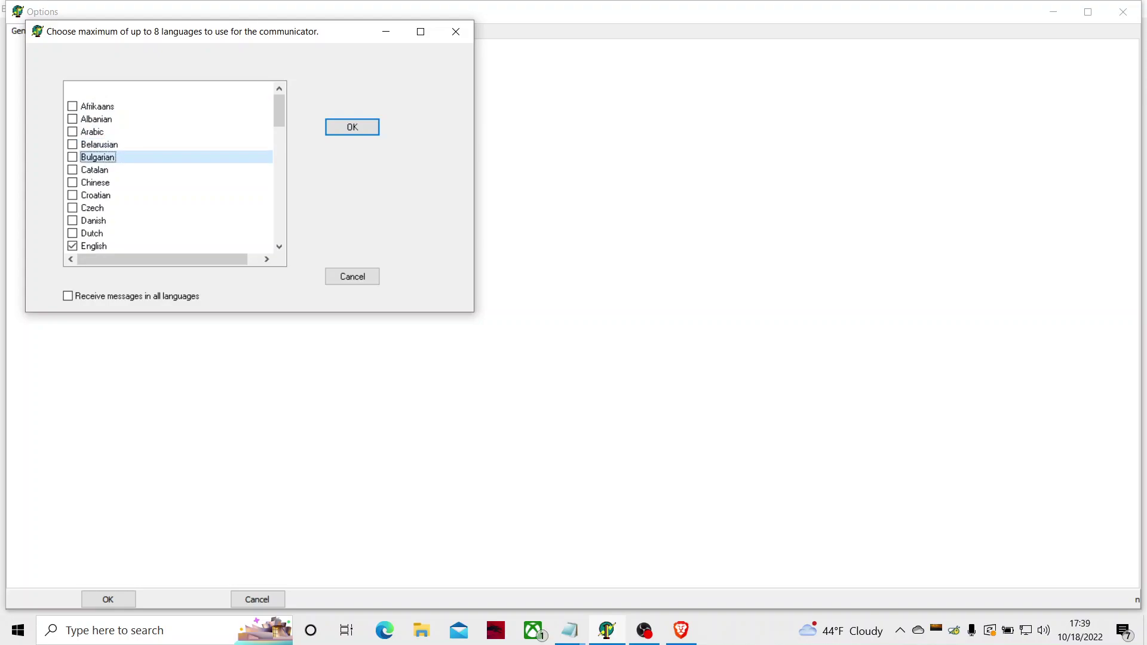
{"action": "key", "text": "Down"}
{"action": "key", "text": "Down"}
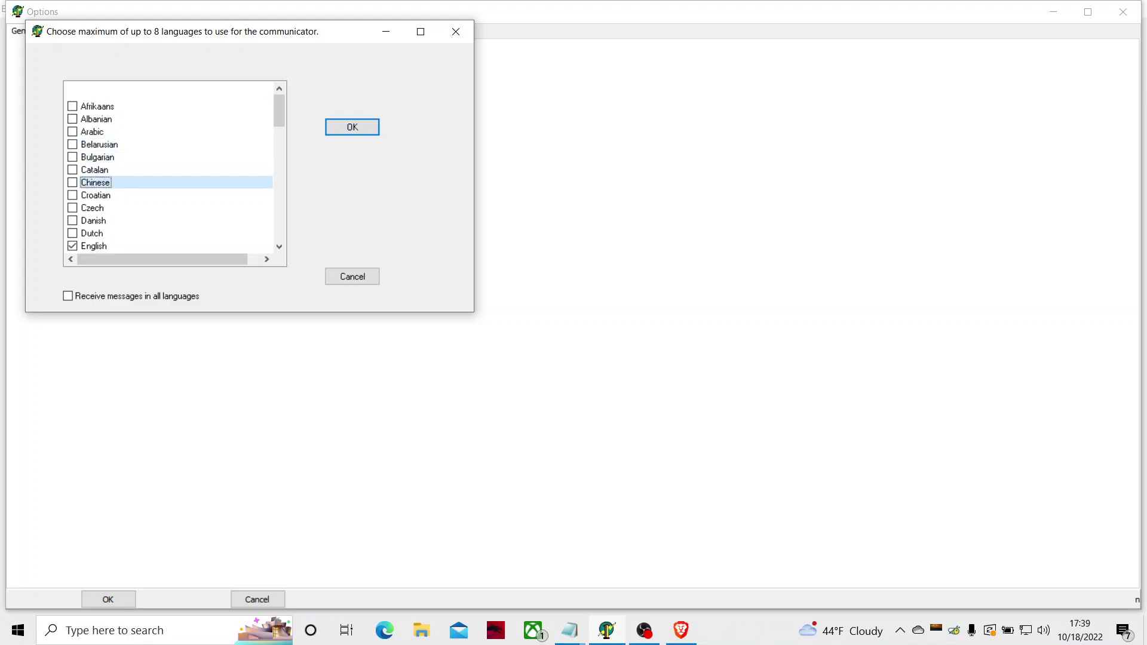
{"action": "key", "text": "Down"}
{"action": "key", "text": "Down"}
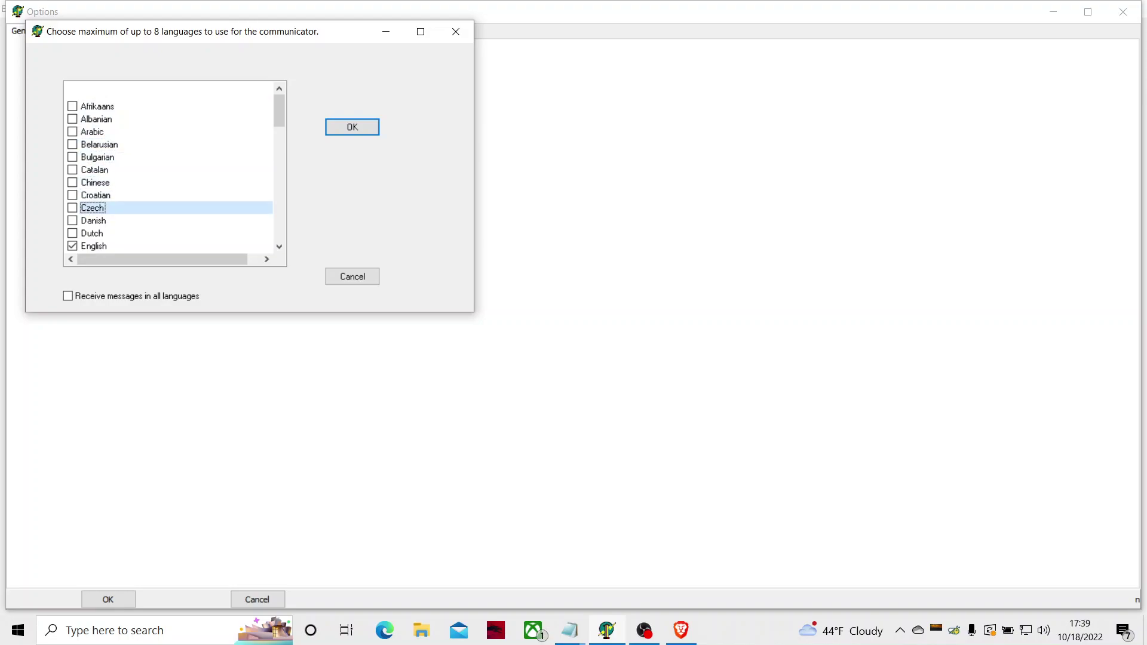
{"action": "key", "text": "Down"}
{"action": "key", "text": "Down"}
{"action": "key", "text": "Down"}
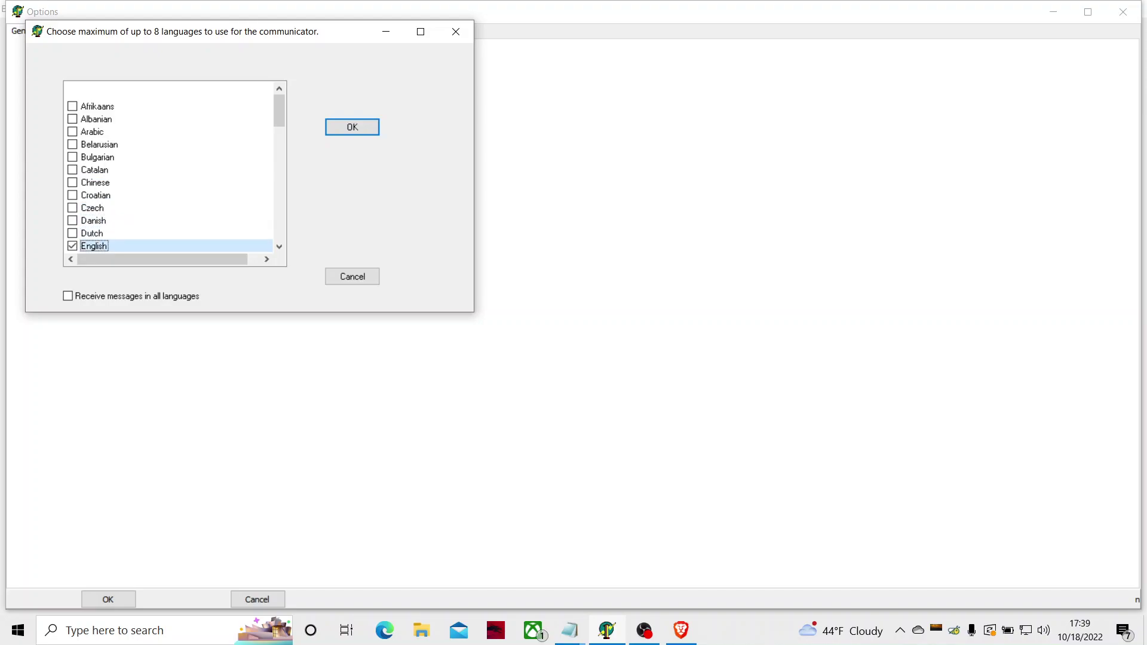
{"action": "key", "text": "Tab"}
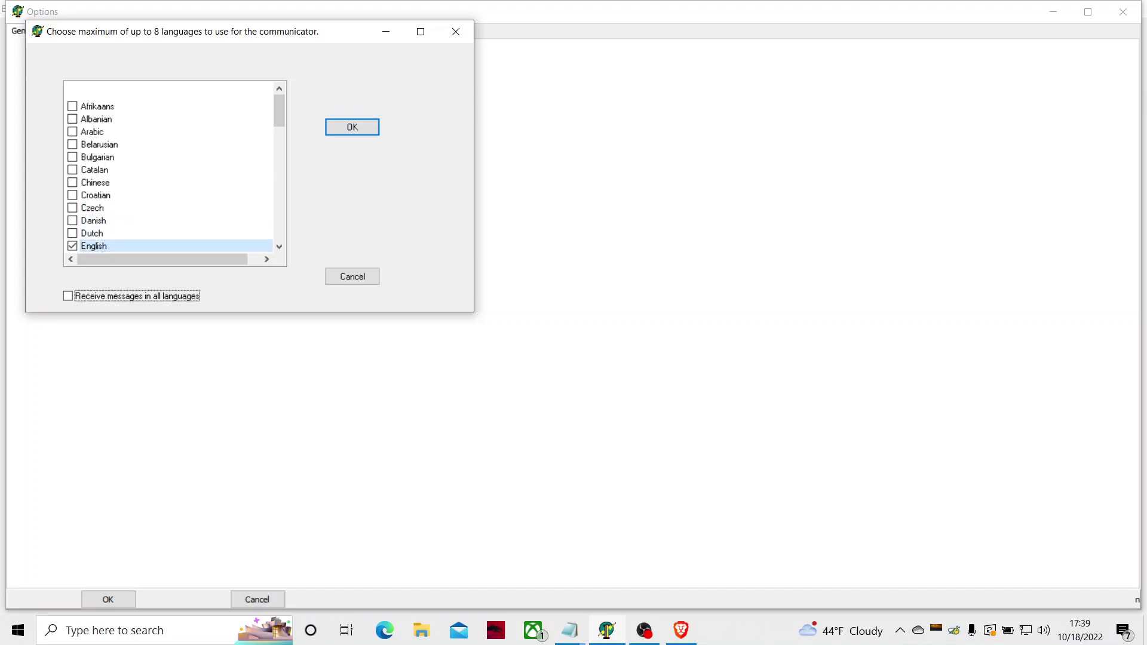
{"action": "key", "text": "Tab"}
{"action": "key", "text": "Tab"}
{"action": "key", "text": "shift+Tab"}
{"action": "key", "text": "Tab"}
{"action": "key", "text": "shift+Tab"}
{"action": "key", "text": "Return"}
{"action": "key", "text": "Tab"}
{"action": "key", "text": "Tab"}
{"action": "key", "text": "Tab"}
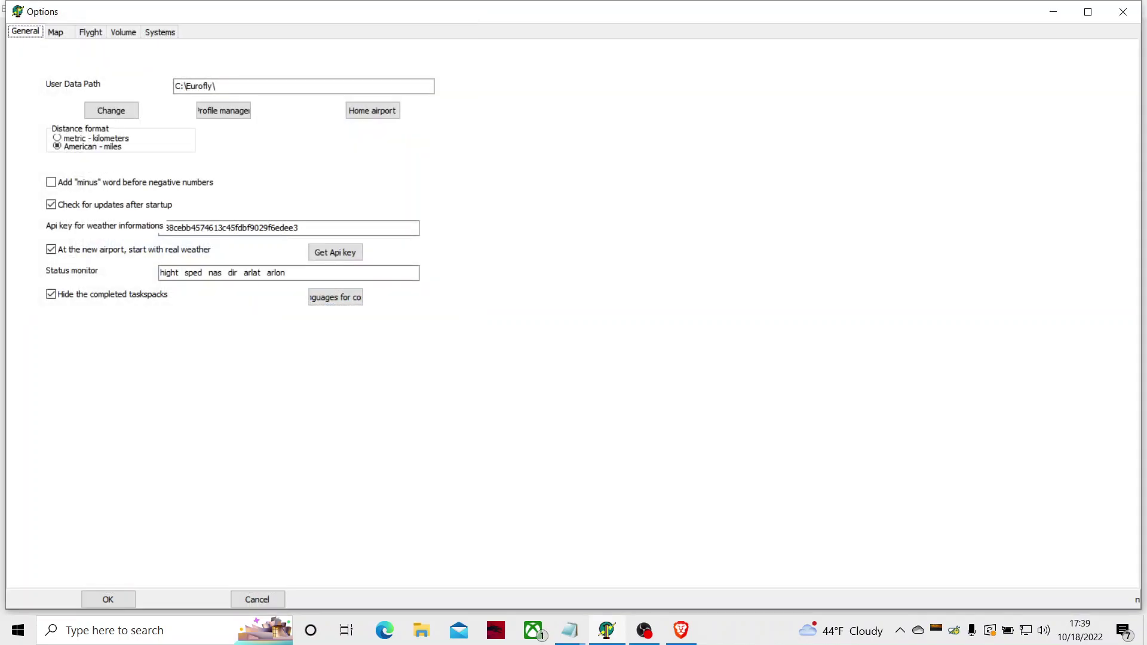
{"action": "key", "text": "alt+Tab"}
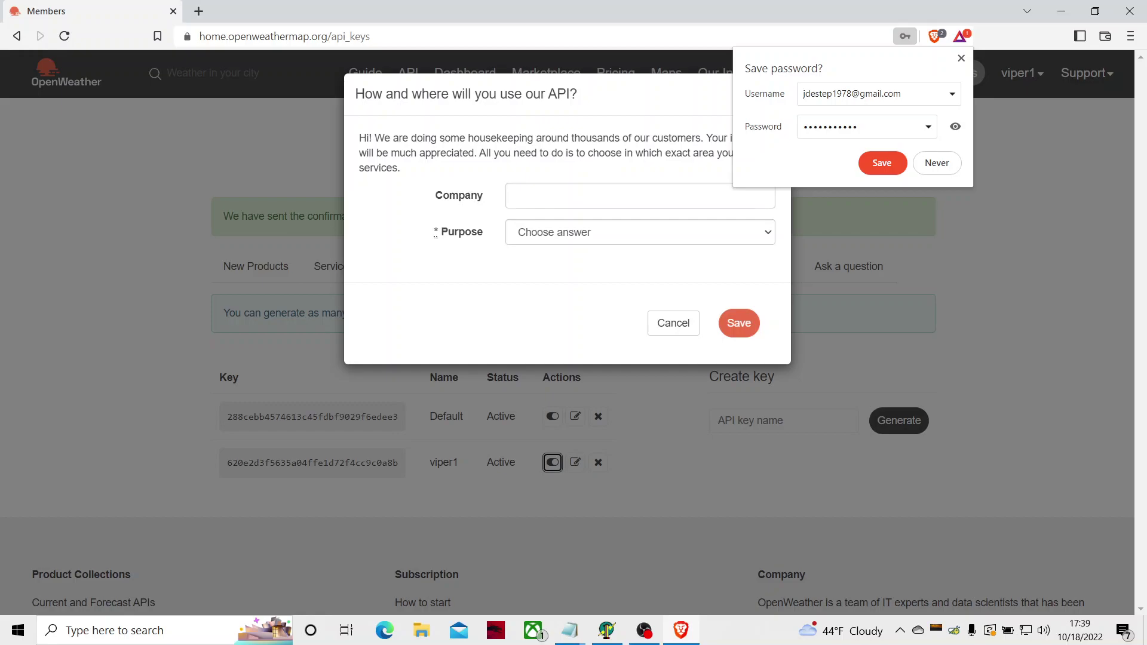
{"action": "left_click", "coordinate": [552, 416]}
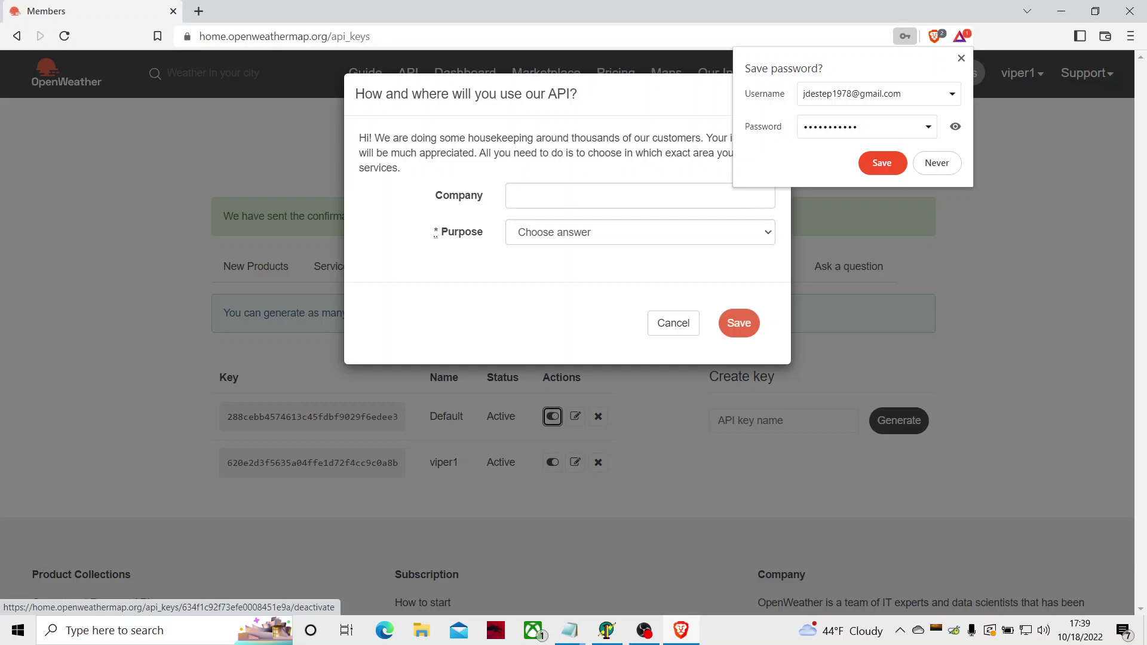
{"action": "key", "text": "alt+Tab"}
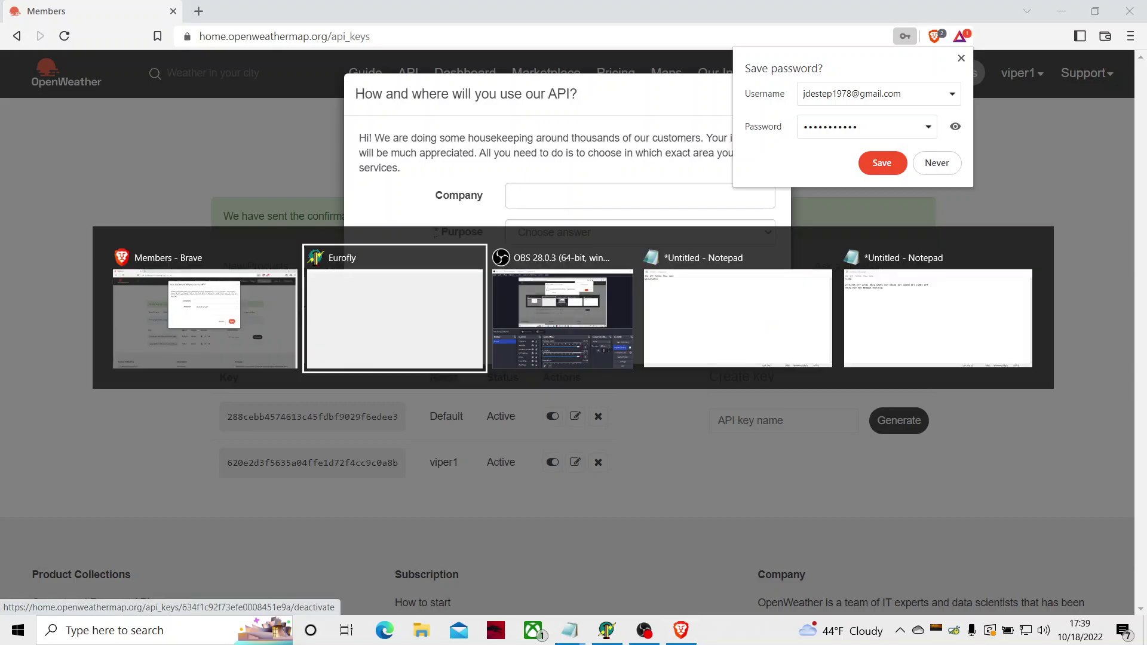
Step: Replace the old weather API key with the other pasted key, then show the Map options page
{"action": "key", "text": "shift+Tab"}
{"action": "key", "text": "shift+Tab"}
{"action": "key", "text": "shift+Tab"}
{"action": "key", "text": "shift+Tab"}
{"action": "key", "text": "shift+Tab"}
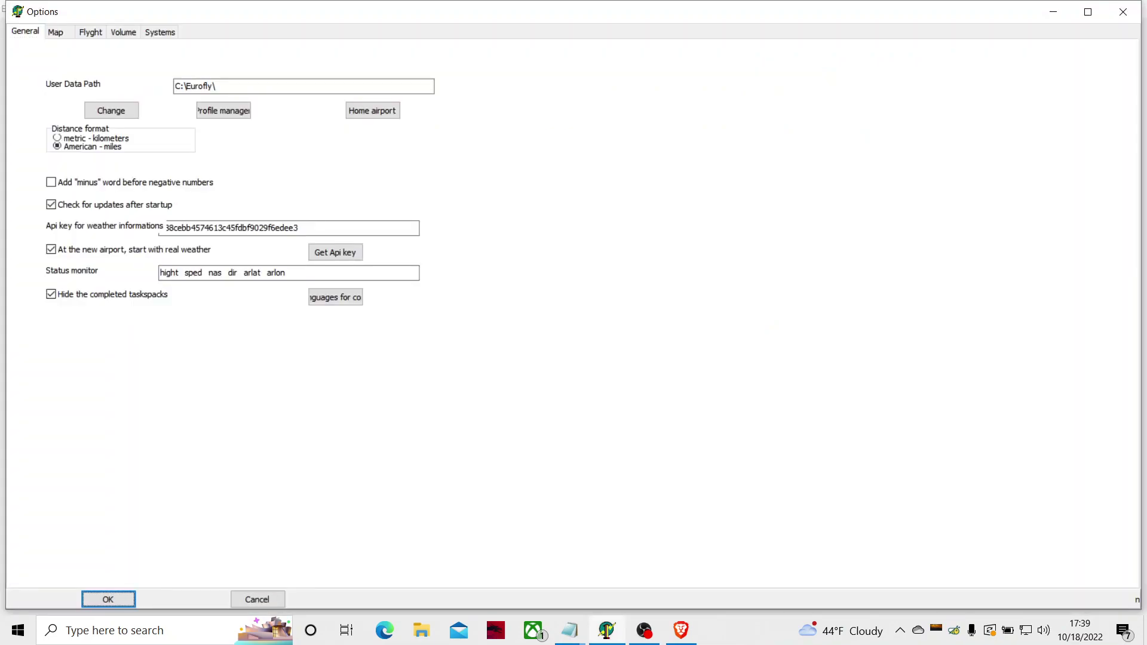
{"action": "key", "text": "shift+Tab"}
{"action": "key", "text": "shift+Tab"}
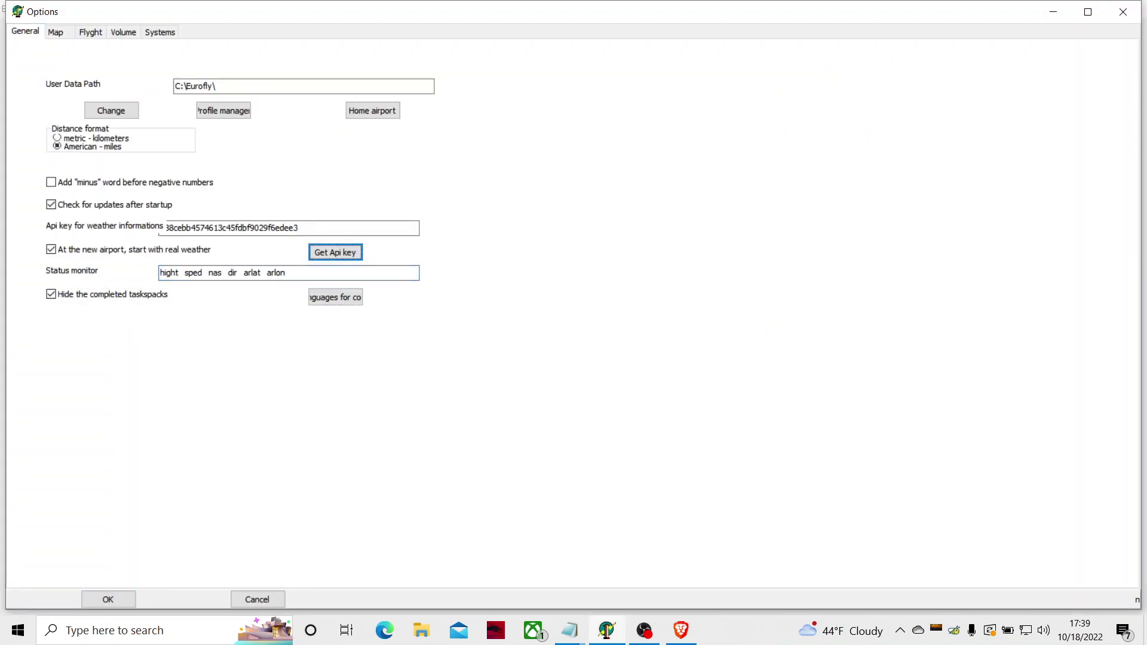
{"action": "key", "text": "shift+Tab"}
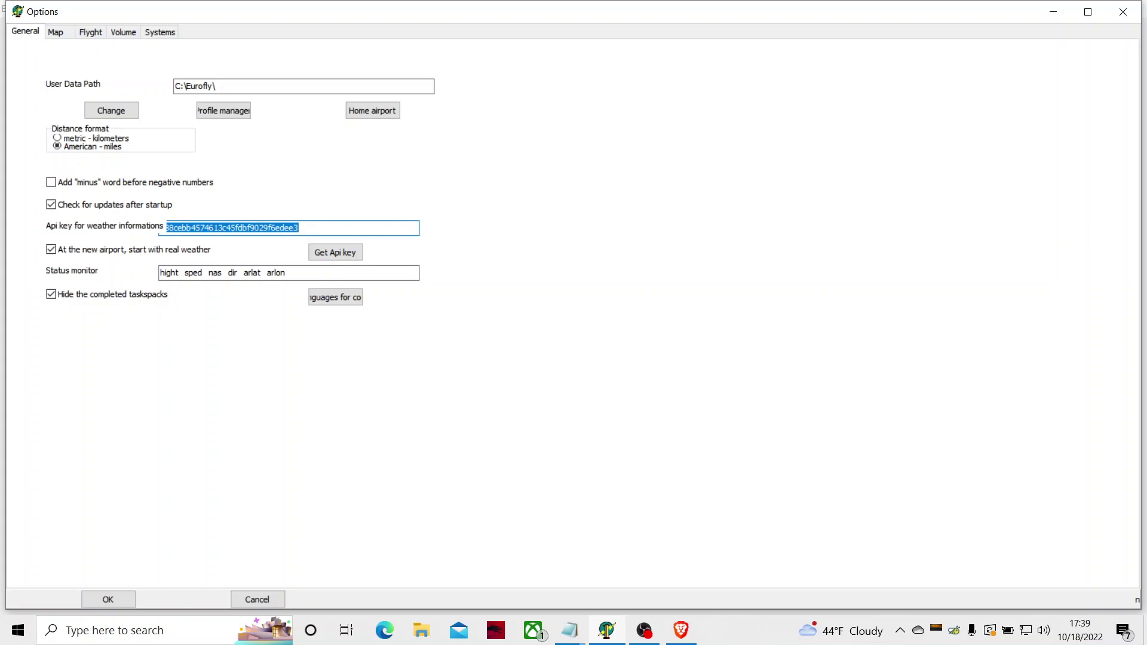
{"action": "key", "text": "BackSpace"}
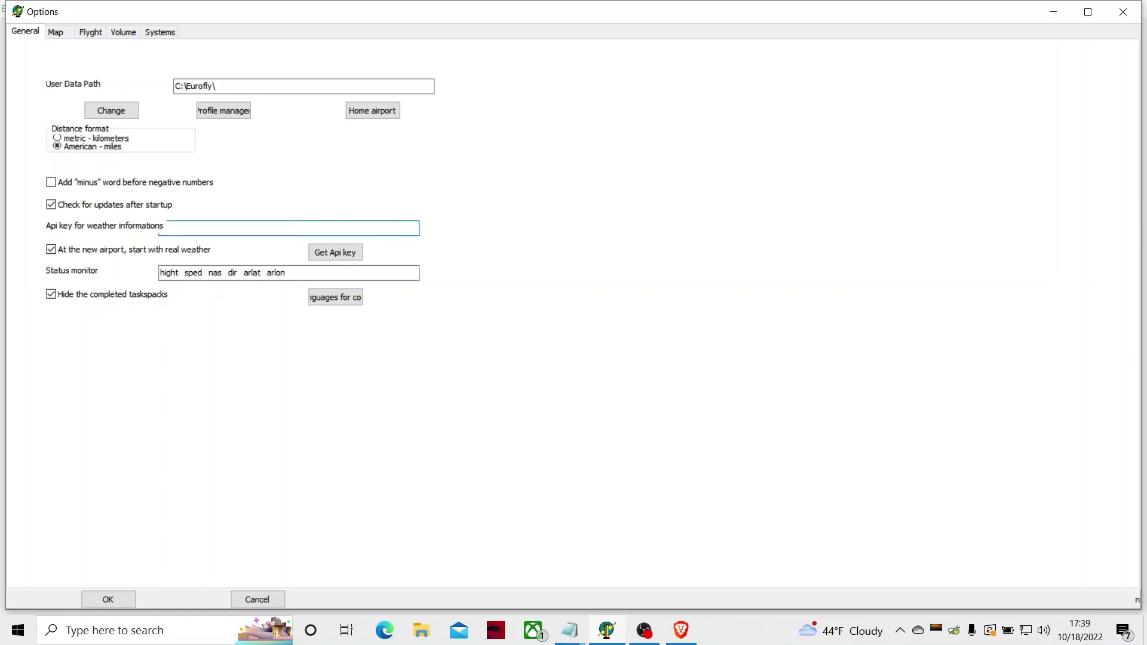
{"action": "key", "text": "ctrl+v"}
{"action": "key", "text": "Tab"}
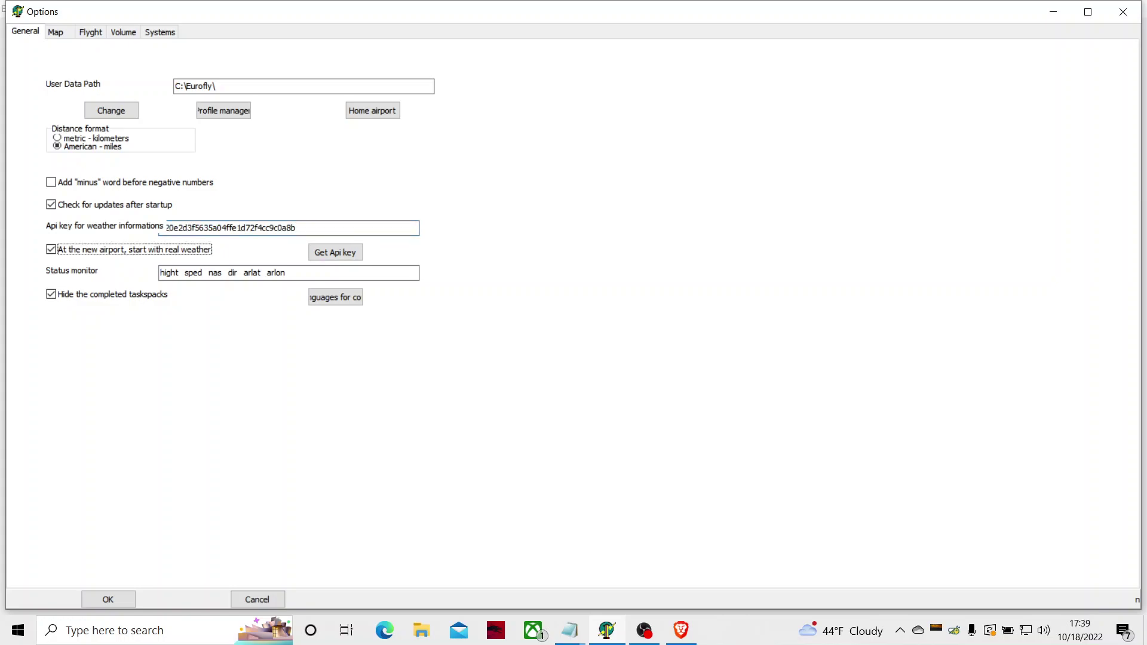
{"action": "key", "text": "shift+Tab"}
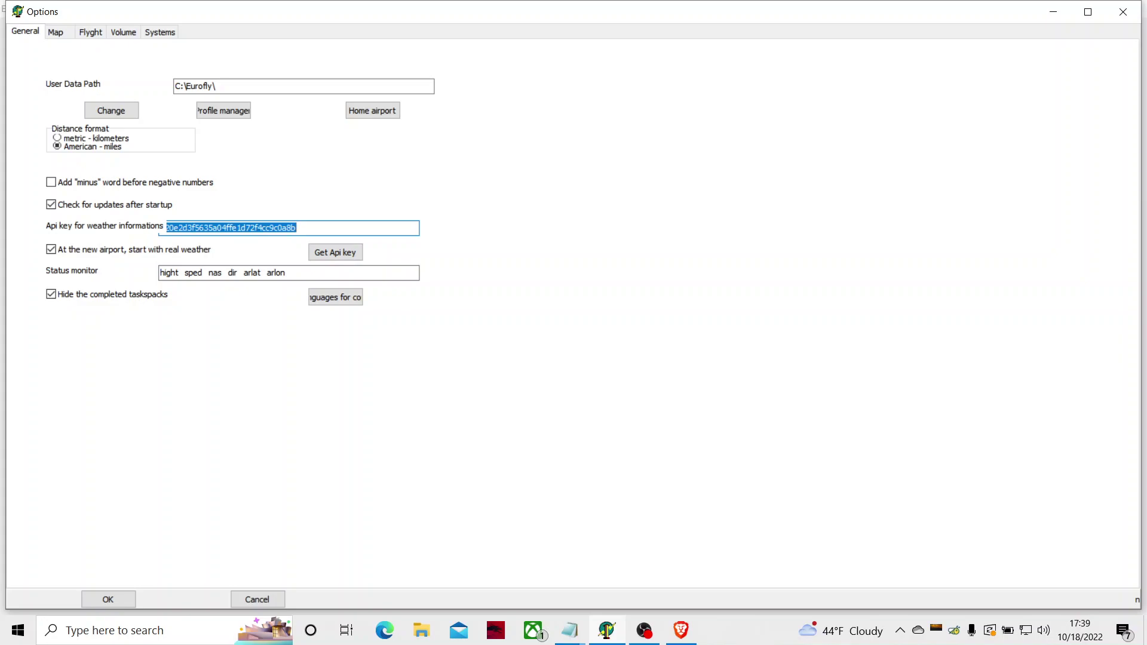
{"action": "key", "text": "Tab"}
{"action": "key", "text": "Tab"}
{"action": "key", "text": "Tab"}
{"action": "key", "text": "Tab"}
{"action": "key", "text": "Tab"}
{"action": "key", "text": "Tab"}
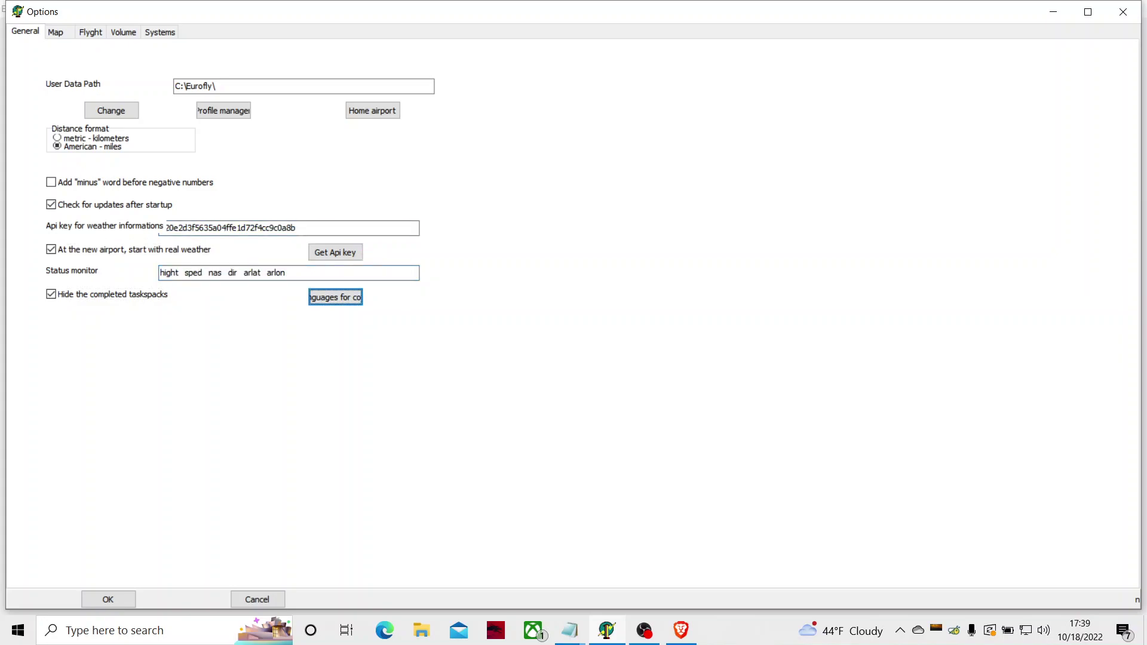
{"action": "key", "text": "Tab"}
{"action": "key", "text": "Tab"}
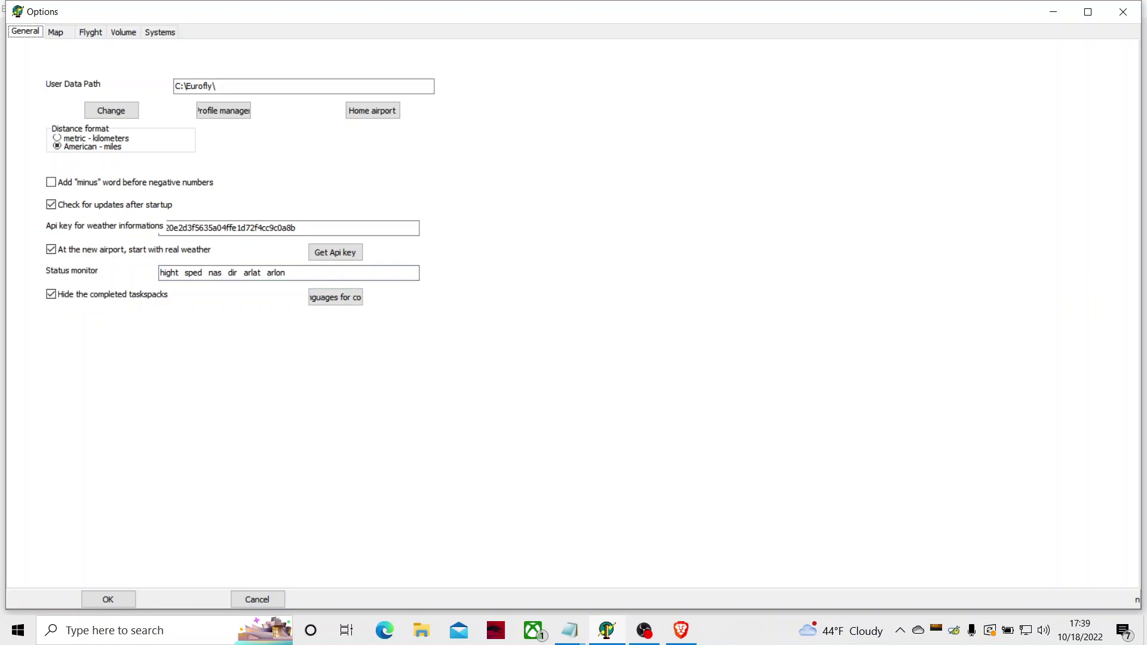
{"action": "key", "text": "Right"}
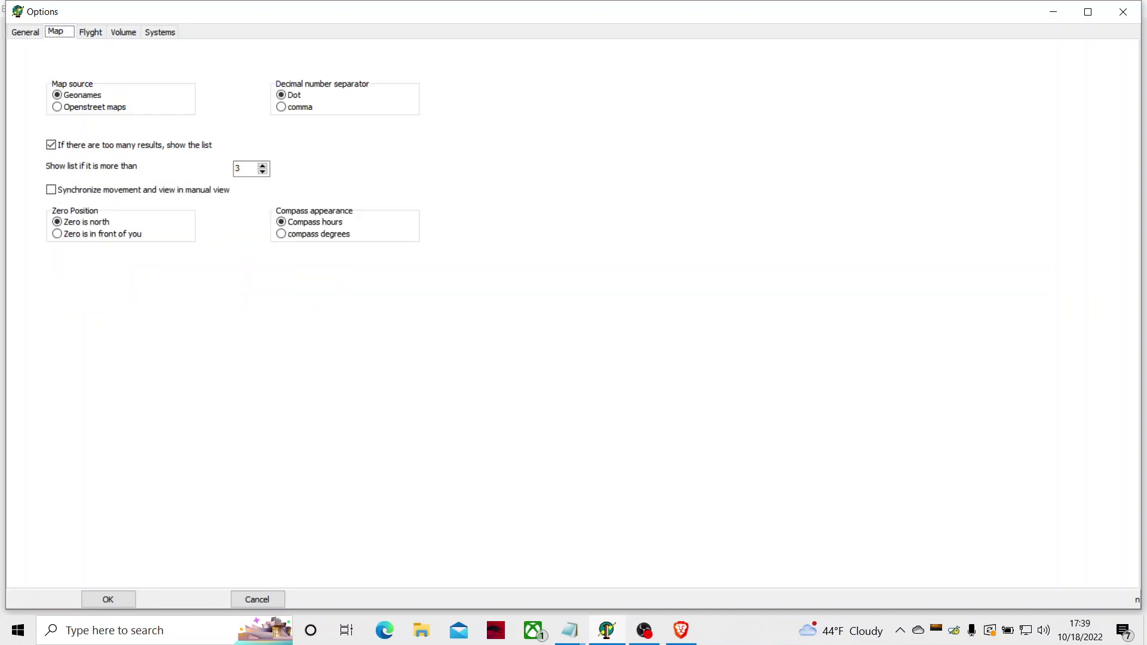
Step: Set the map source to Openstreet maps, leaving the other Map options unchanged
{"action": "key", "text": "Tab"}
{"action": "key", "text": "Tab"}
{"action": "key", "text": "shift+Tab"}
{"action": "key", "text": "Down"}
{"action": "key", "text": "Tab"}
{"action": "key", "text": "Tab"}
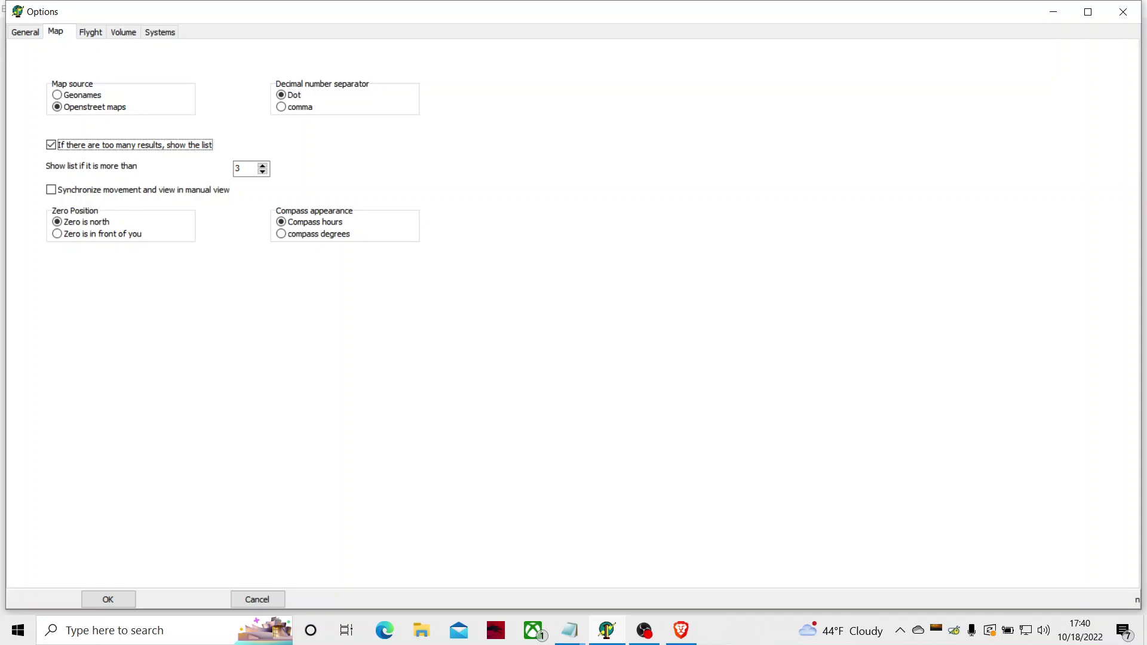
{"action": "key", "text": "Tab"}
{"action": "key", "text": "Tab"}
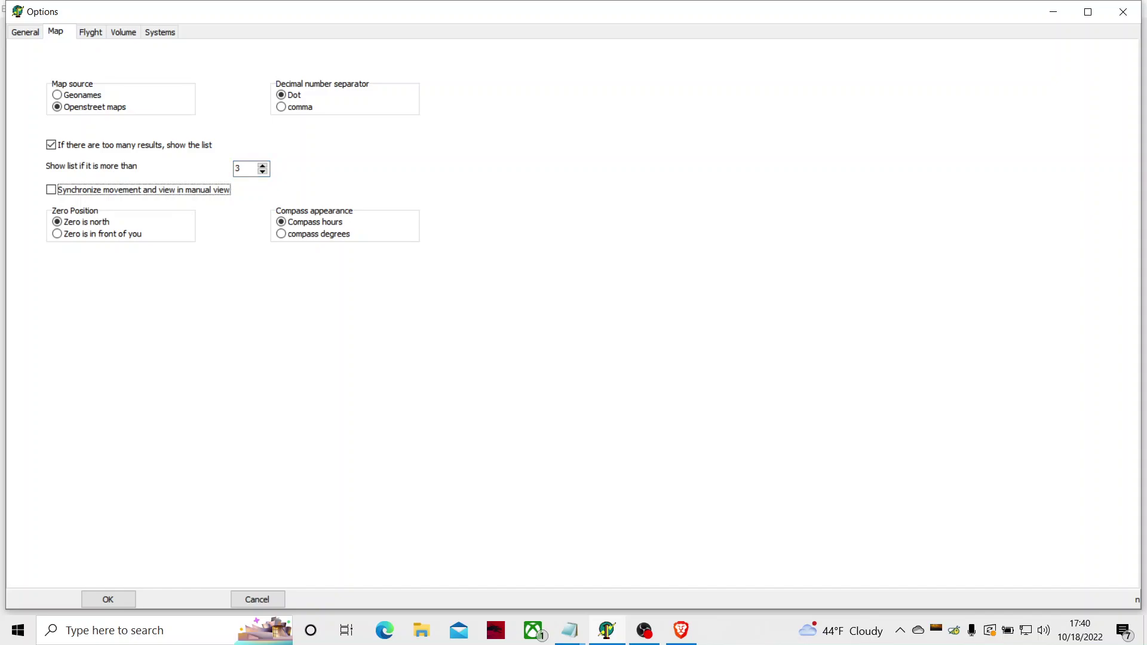
{"action": "key", "text": "Tab"}
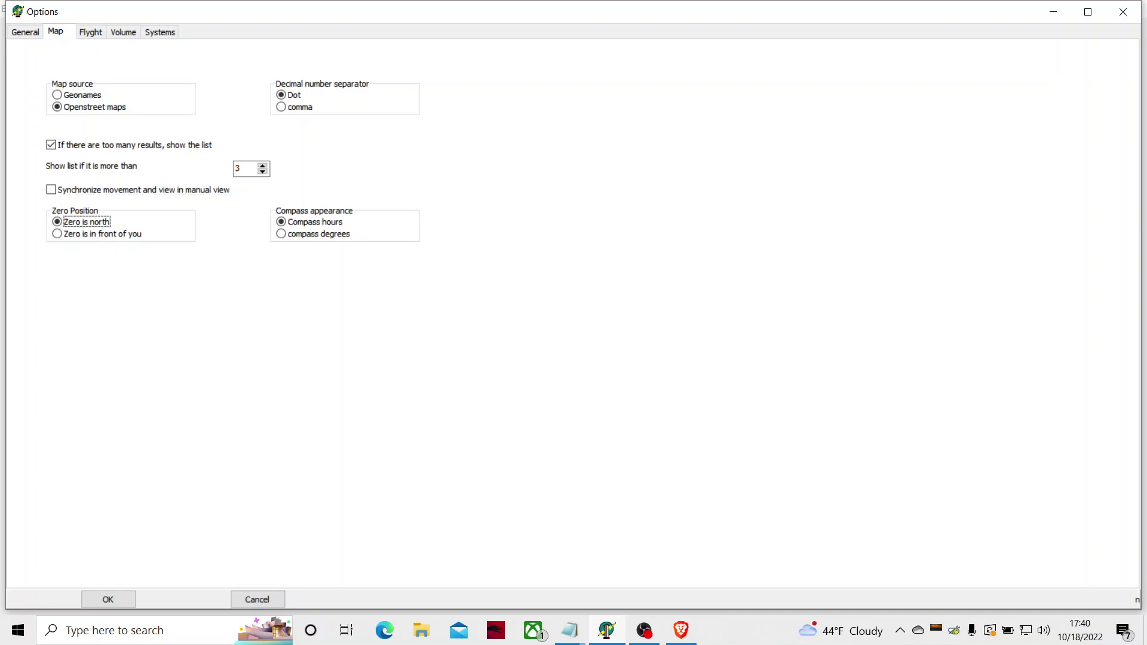
{"action": "key", "text": "Tab"}
{"action": "key", "text": "Tab"}
{"action": "key", "text": "Tab"}
{"action": "key", "text": "Tab"}
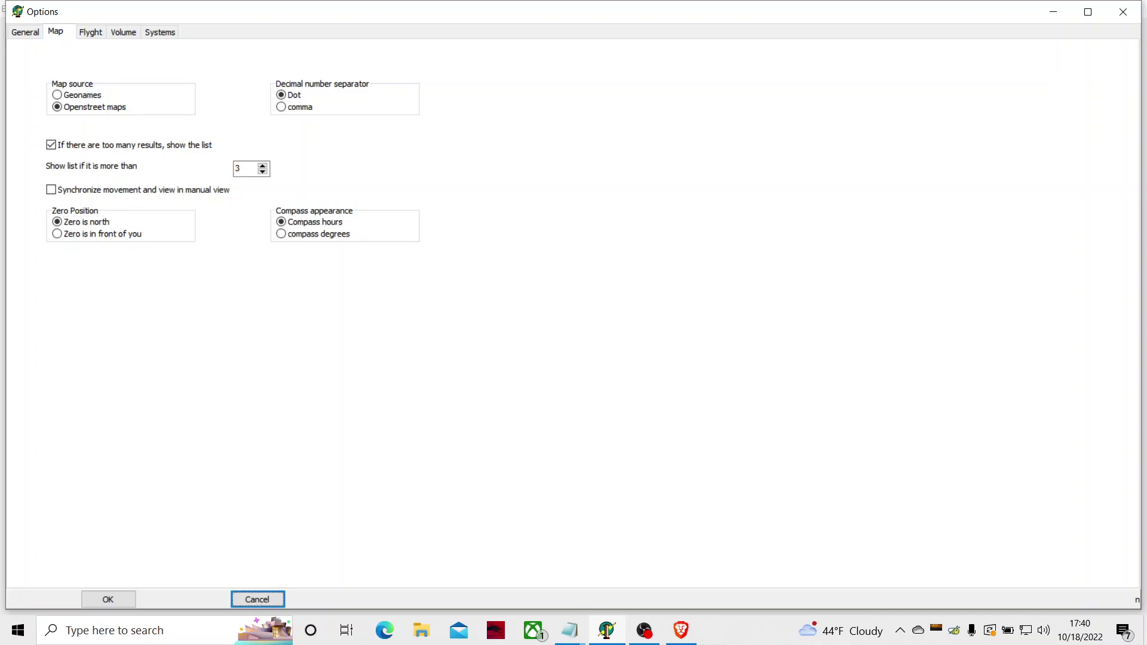
Step: Leave Range of airport 1 and 2 unchanged on the Flyght page and show the Volume options
{"action": "key", "text": "Right"}
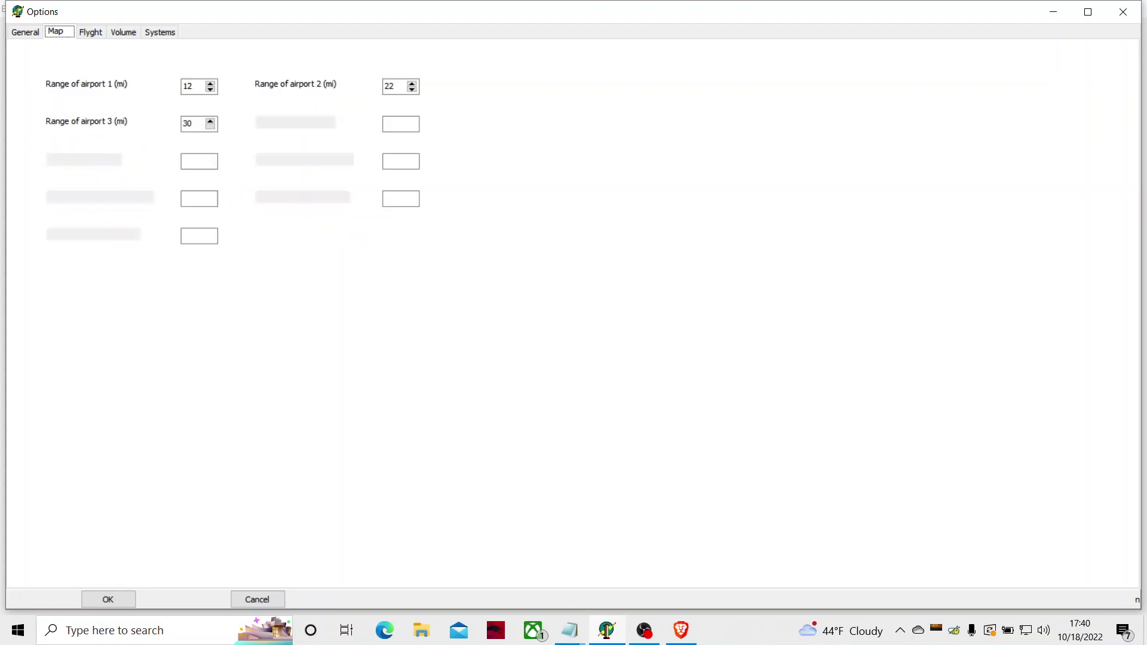
{"action": "key", "text": "Tab"}
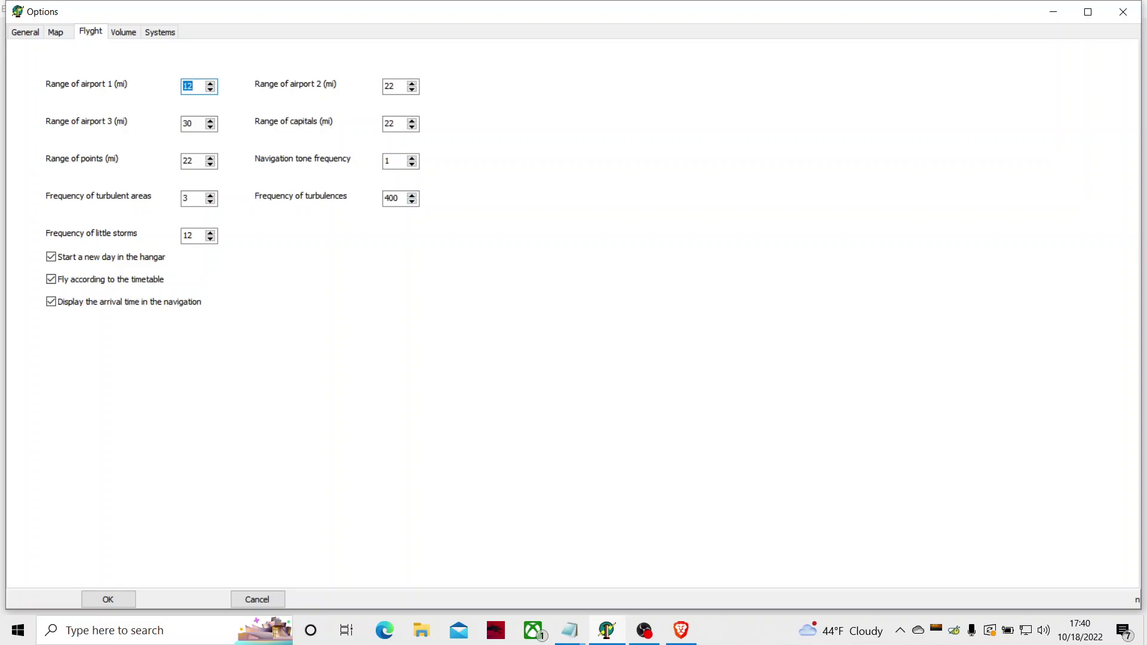
{"action": "key", "text": "Tab"}
{"action": "key", "text": "Tab"}
{"action": "key", "text": "Tab"}
{"action": "key", "text": "Tab"}
{"action": "key", "text": "Tab"}
{"action": "key", "text": "Tab"}
{"action": "key", "text": "Tab"}
{"action": "key", "text": "Tab"}
{"action": "key", "text": "Tab"}
{"action": "key", "text": "Tab"}
{"action": "key", "text": "Tab"}
{"action": "key", "text": "Tab"}
{"action": "key", "text": "Tab"}
{"action": "key", "text": "Tab"}
{"action": "key", "text": "Right"}
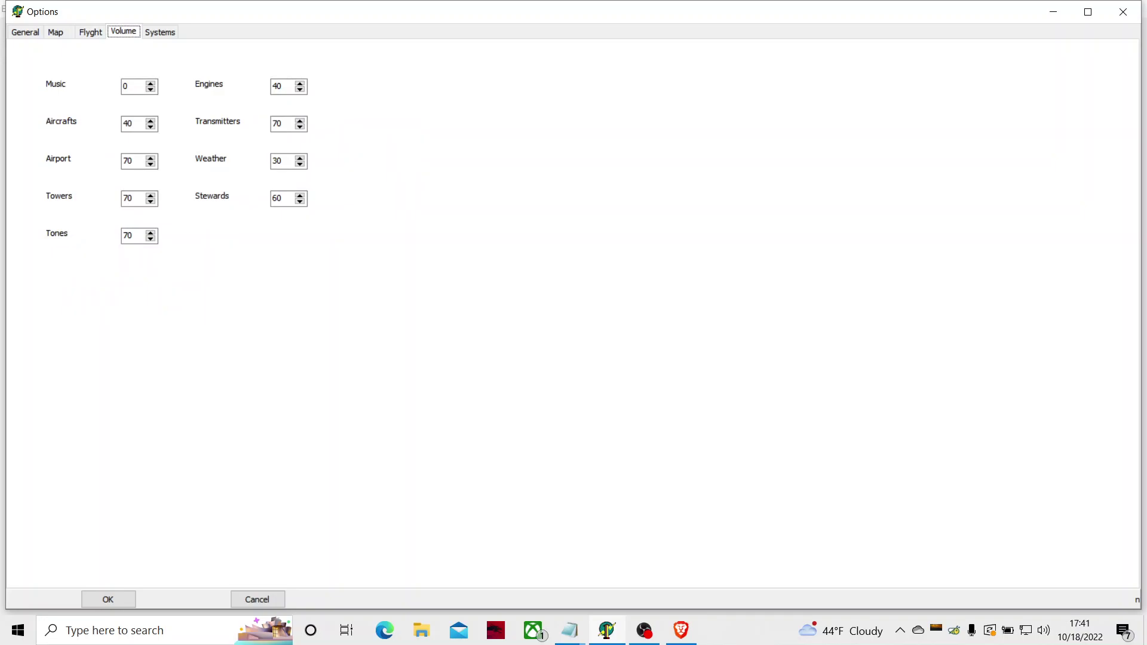
Step: Set the Engines volume to 60, Aircrafts to 30 and Stewards to 40
{"action": "key", "text": "Tab"}
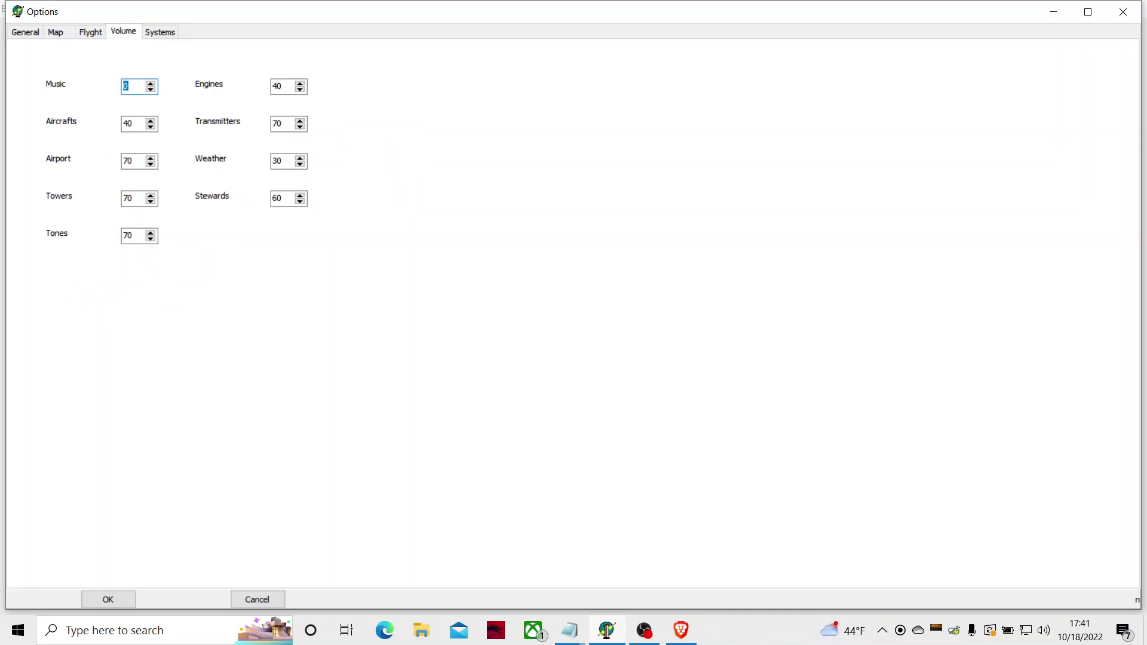
{"action": "key", "text": "Tab"}
{"action": "key", "text": "Up"}
{"action": "key", "text": "Up"}
{"action": "key", "text": "Up"}
{"action": "key", "text": "Up"}
{"action": "key", "text": "Up"}
{"action": "key", "text": "Up"}
{"action": "key", "text": "Up"}
{"action": "key", "text": "Up"}
{"action": "key", "text": "Up"}
{"action": "key", "text": "Up"}
{"action": "key", "text": "Tab"}
{"action": "key", "text": "Down"}
{"action": "key", "text": "Down"}
{"action": "key", "text": "Tab"}
{"action": "key", "text": "Tab"}
{"action": "key", "text": "Tab"}
{"action": "key", "text": "Tab"}
{"action": "key", "text": "Tab"}
{"action": "key", "text": "Tab"}
{"action": "key", "text": "shift+Tab"}
{"action": "key", "text": "Down"}
{"action": "key", "text": "Down"}
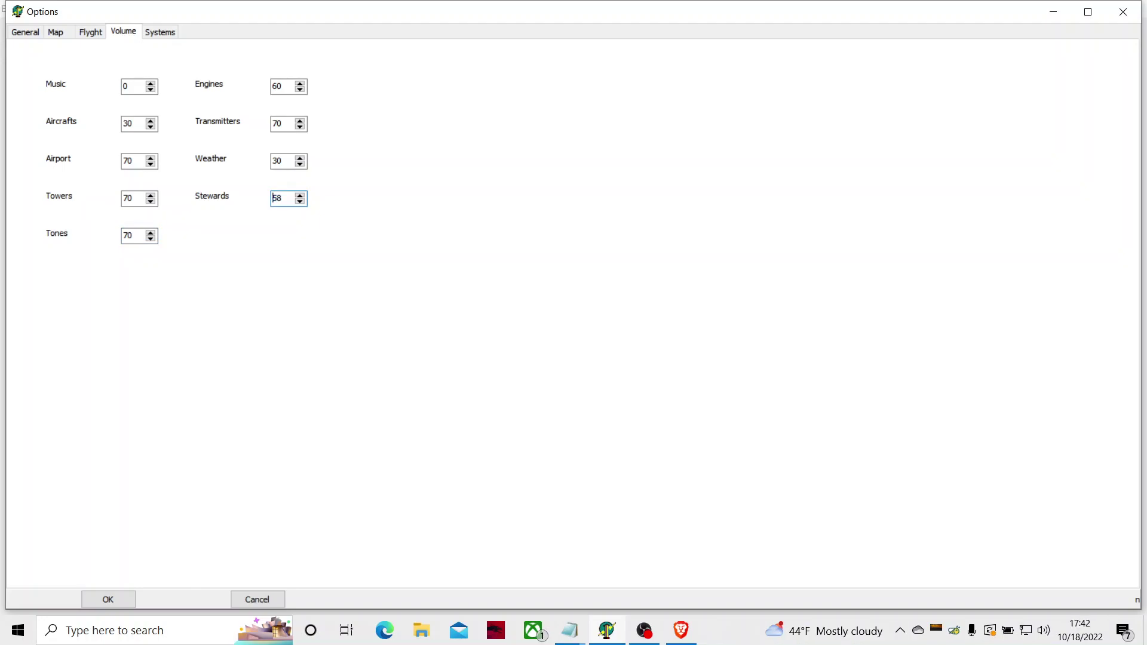
{"action": "key", "text": "Down"}
{"action": "key", "text": "Down"}
{"action": "key", "text": "Down"}
{"action": "key", "text": "Down"}
{"action": "key", "text": "Down"}
{"action": "key", "text": "Down"}
{"action": "key", "text": "Tab"}
{"action": "key", "text": "Tab"}
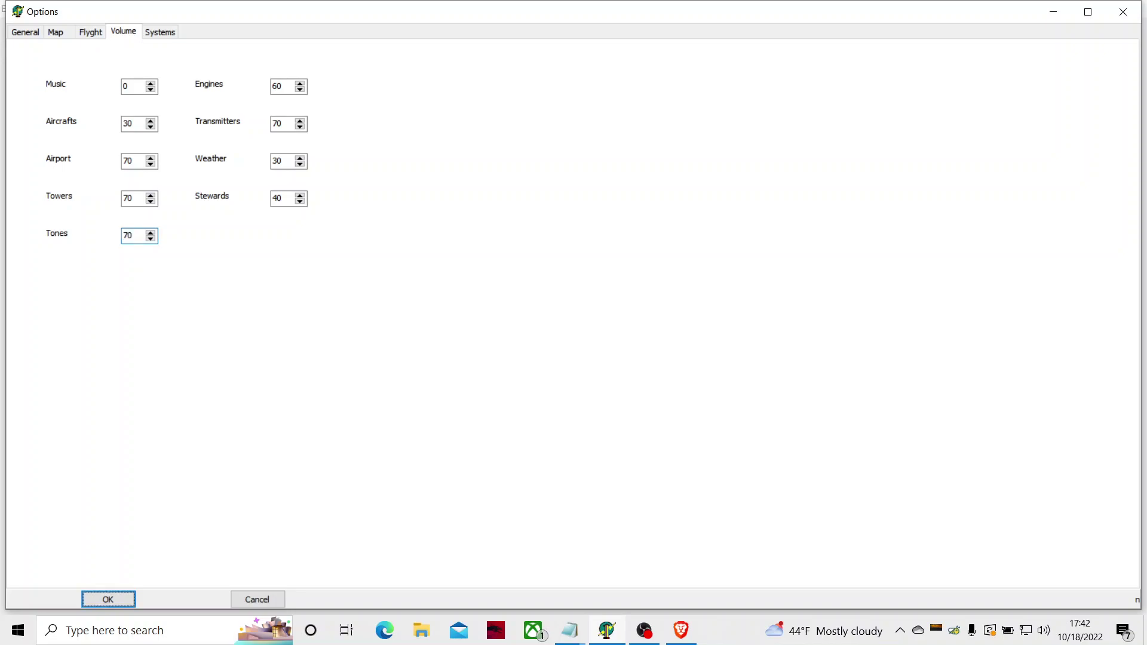
{"action": "key", "text": "Tab"}
{"action": "key", "text": "Tab"}
{"action": "key", "text": "Right"}
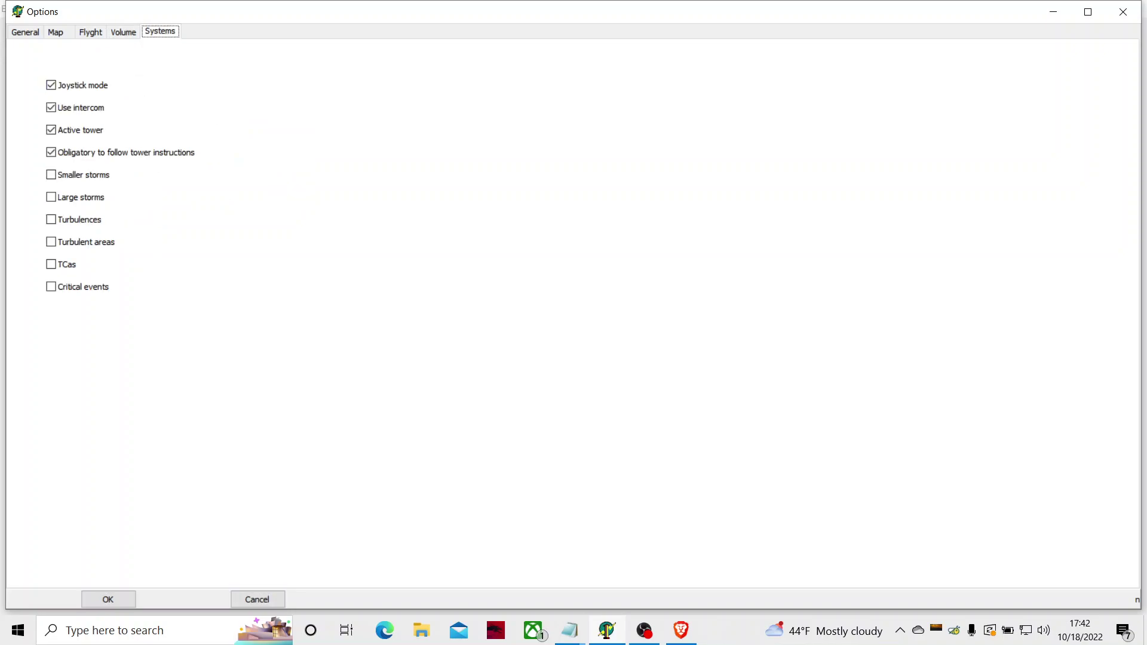
{"action": "key", "text": "Tab"}
{"action": "key", "text": "Tab"}
{"action": "key", "text": "Tab"}
{"action": "key", "text": "Tab"}
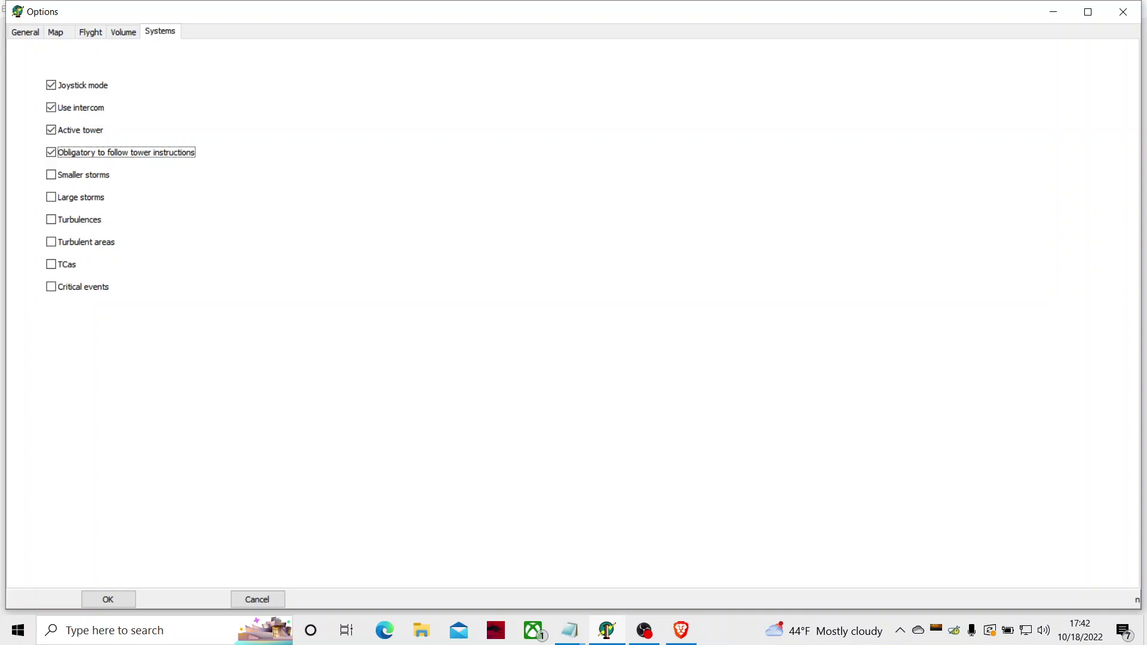
{"action": "key", "text": "Tab"}
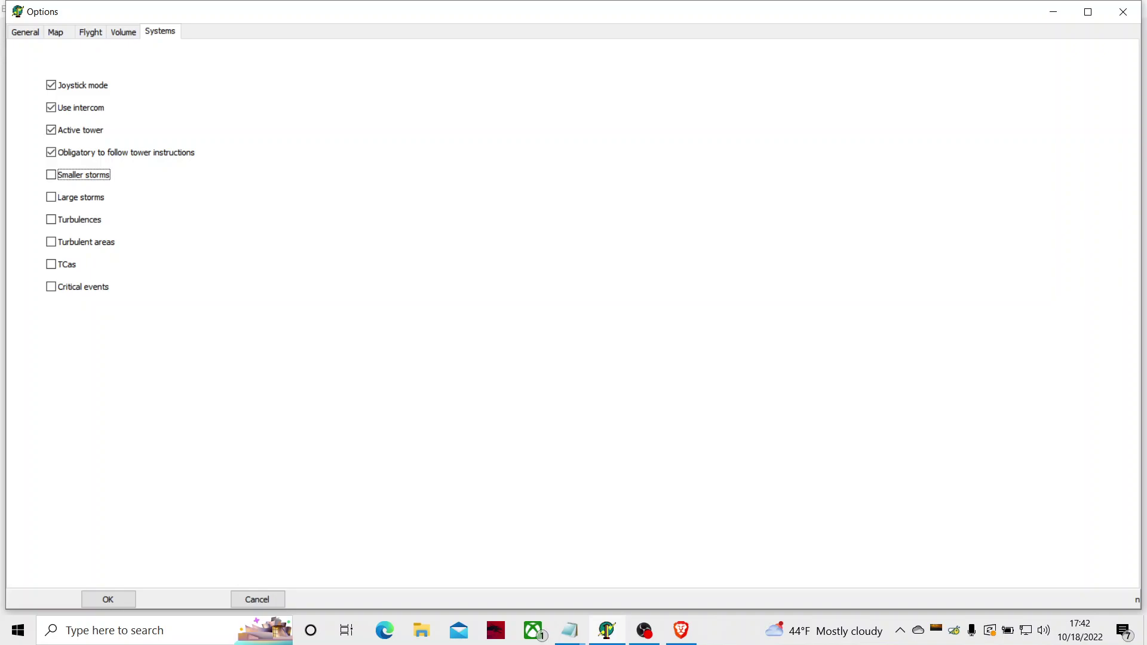
{"action": "key", "text": "Tab"}
{"action": "key", "text": "shift+Tab"}
{"action": "key", "text": "Tab"}
{"action": "key", "text": "Tab"}
{"action": "key", "text": "Tab"}
{"action": "key", "text": "Tab"}
{"action": "key", "text": "Tab"}
{"action": "key", "text": "Tab"}
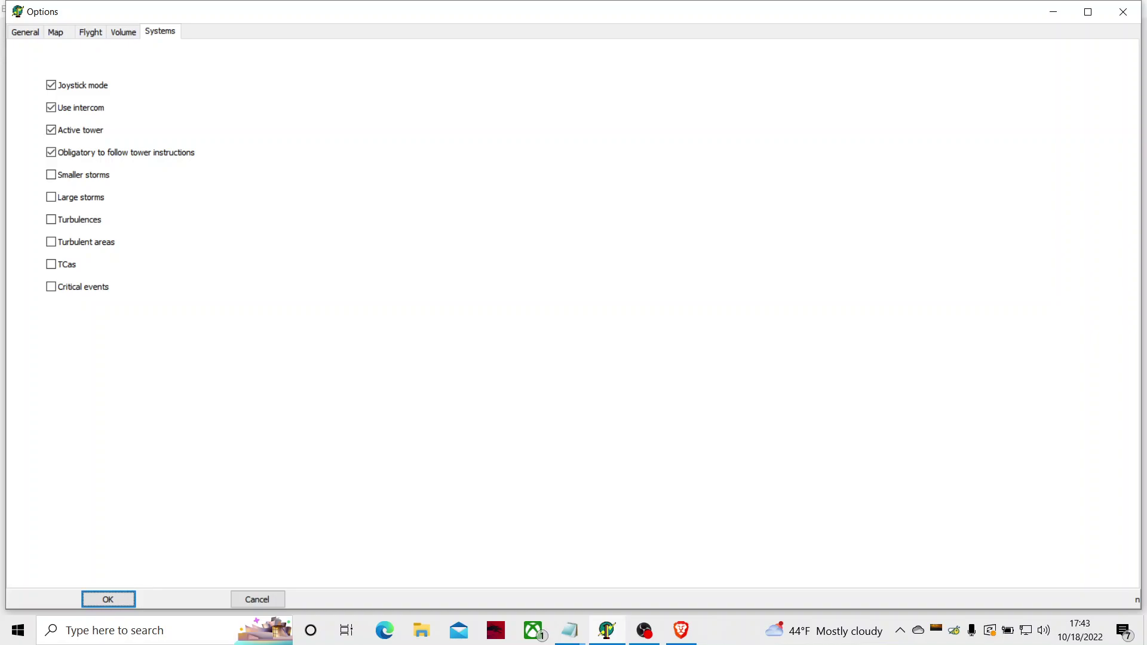
{"action": "key", "text": "Tab"}
{"action": "key", "text": "Tab"}
Step: Save the Options and acknowledge the warning that the map source changes after restart
{"action": "key", "text": "Home"}
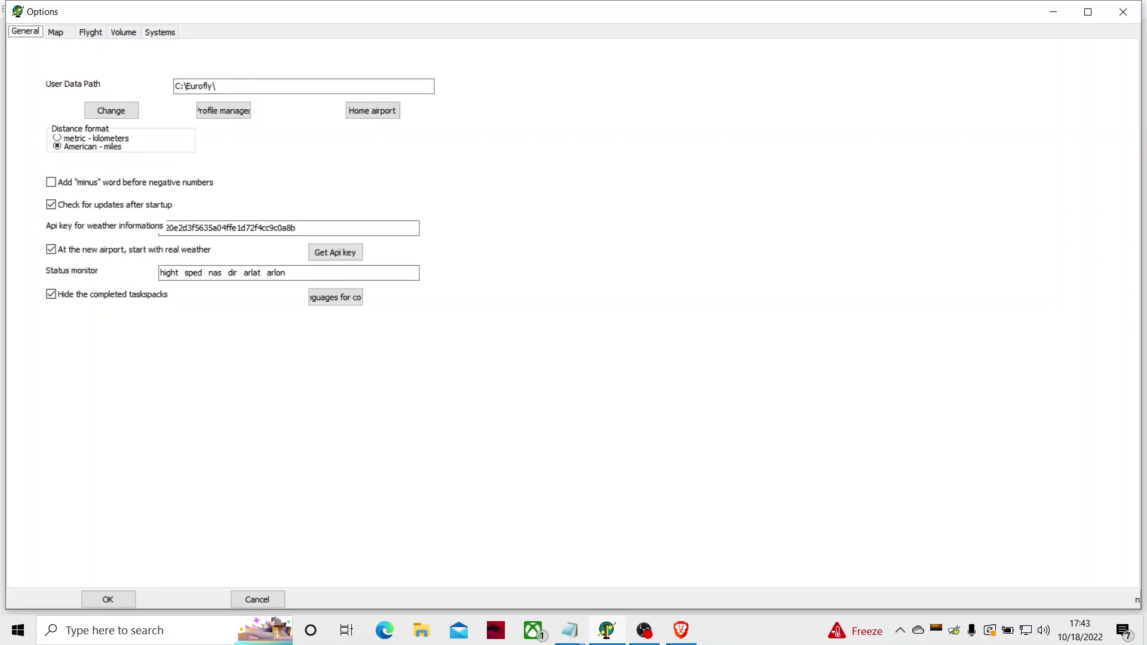
{"action": "key", "text": "shift+Tab"}
{"action": "key", "text": "shift+Tab"}
{"action": "key", "text": "Return"}
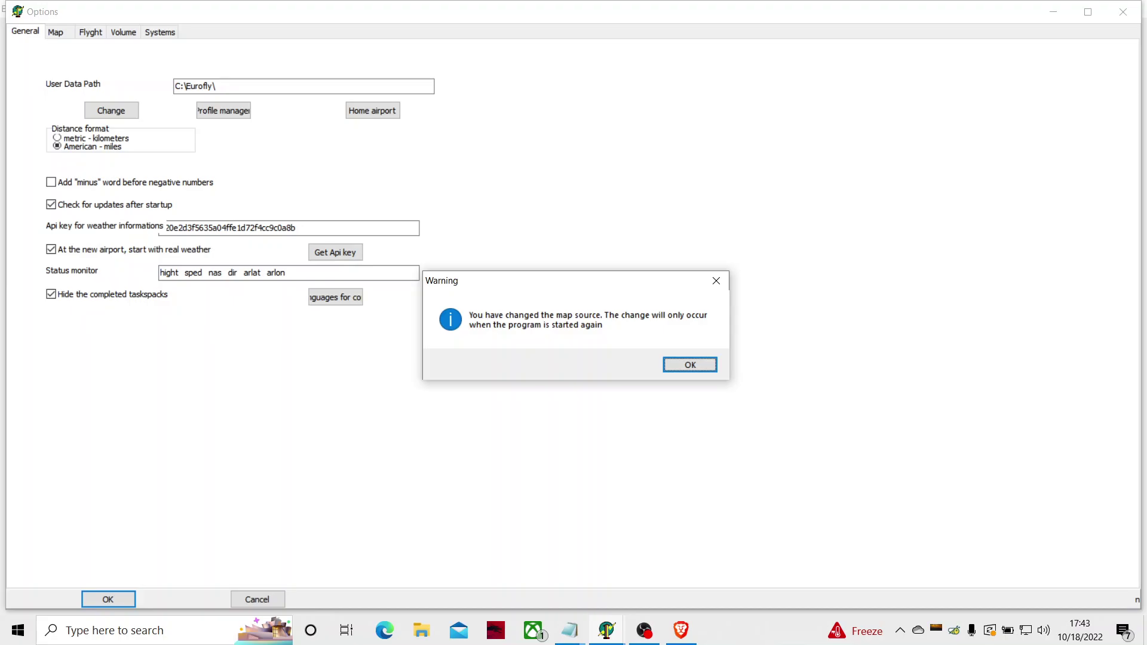
{"action": "key", "text": "Return"}
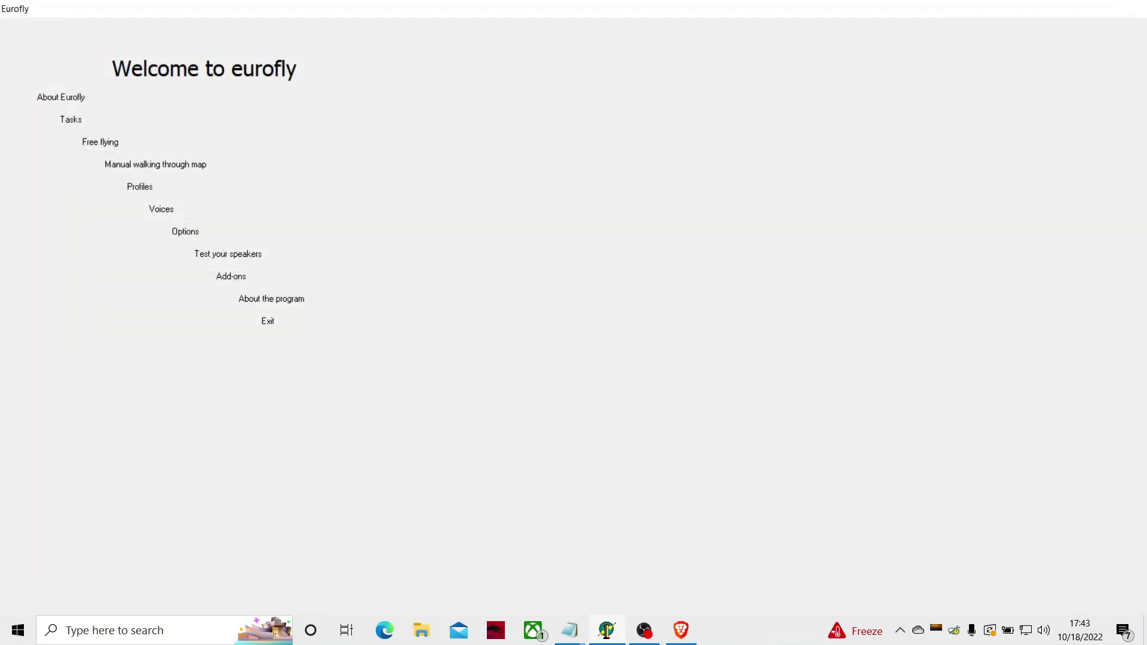
Step: Close Eurofly with Alt+F4 and relaunch it from its desktop shortcut
{"action": "key", "text": "alt+F4"}
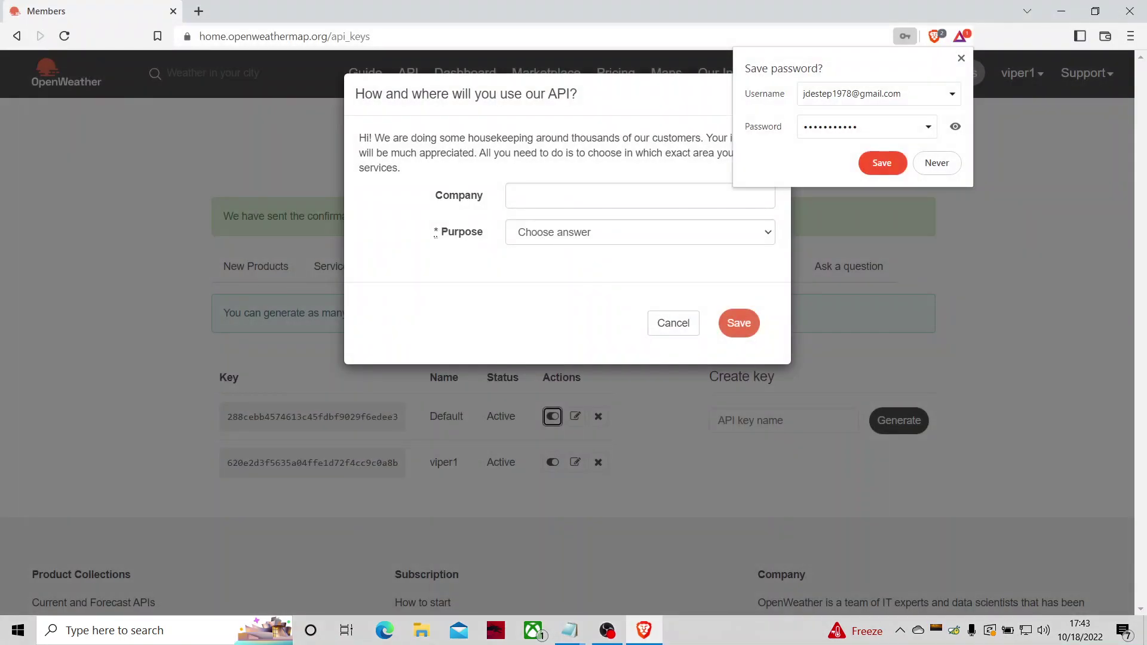
{"action": "key", "text": "super+d"}
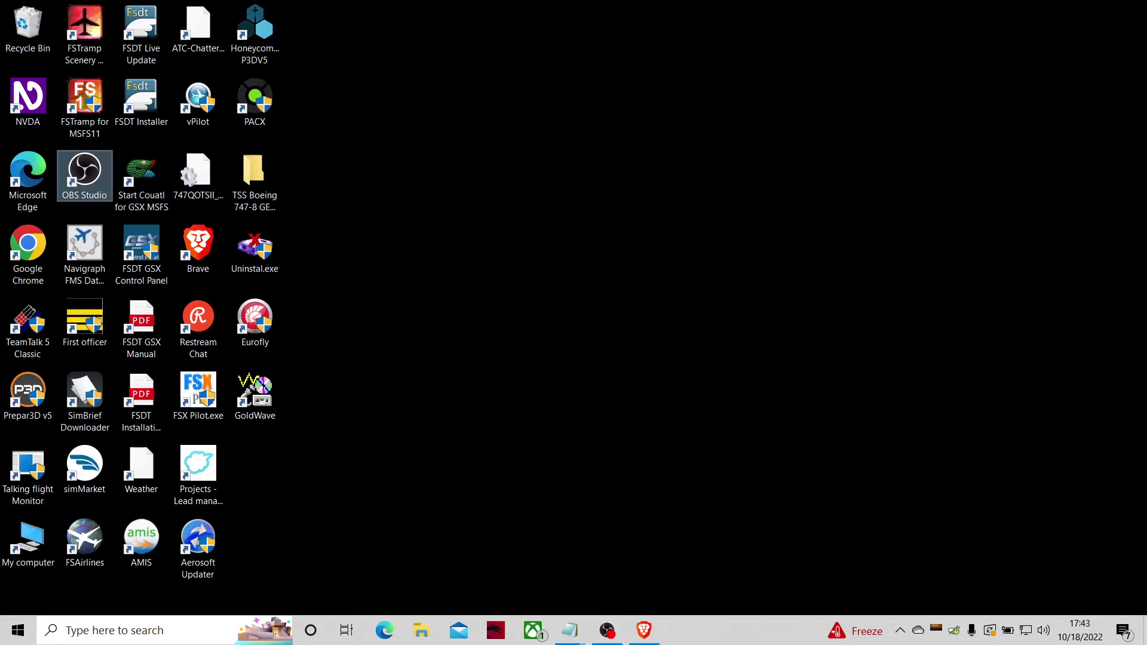
{"action": "key", "text": "e"}
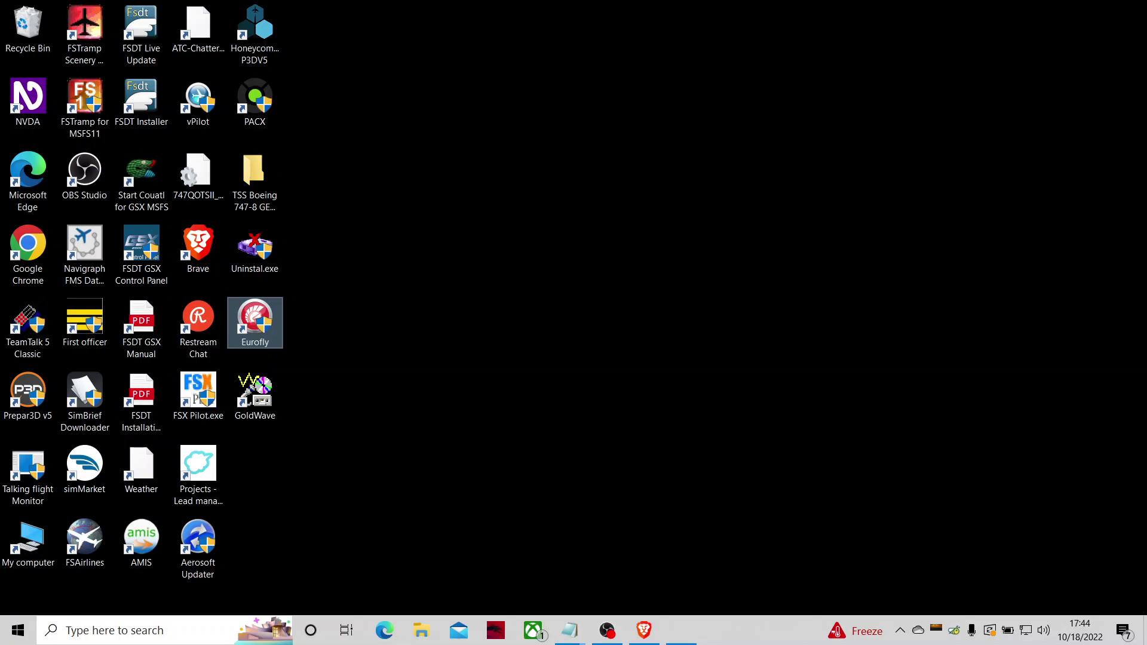
{"action": "key", "text": "alt+Tab"}
{"action": "key", "text": "alt+Tab"}
{"action": "key", "text": "alt+Tab"}
{"action": "key", "text": "alt+Tab"}
{"action": "key", "text": "alt+Tab"}
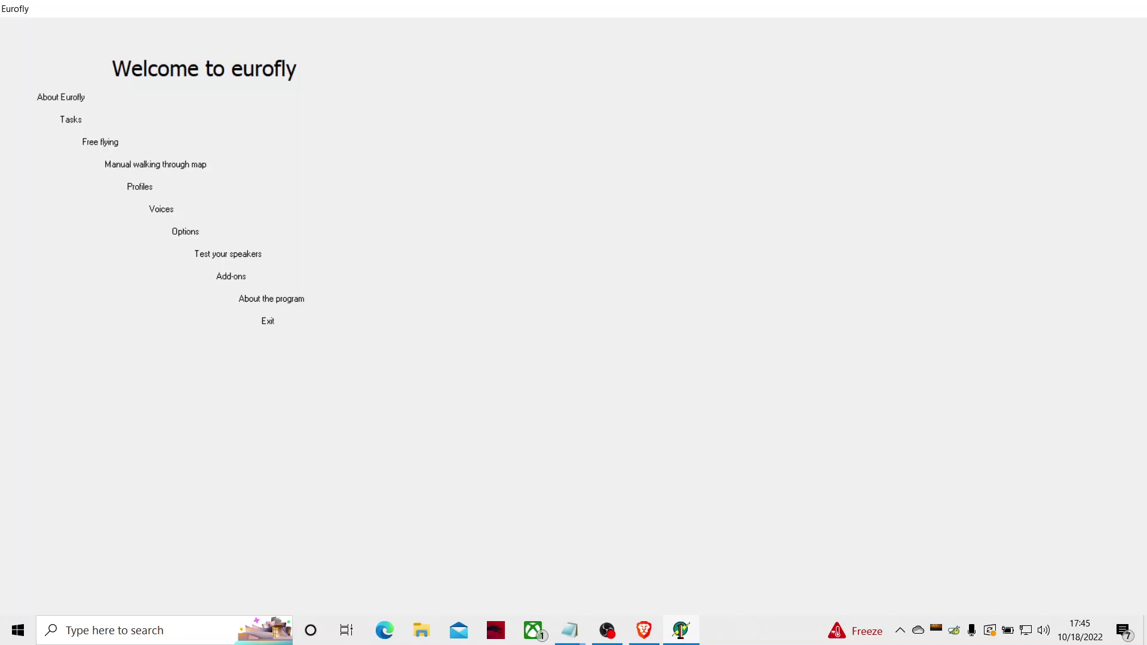
Step: Open the Profiles list and start Eurofly with the second pilot profile, viper1
{"action": "key", "text": "Return"}
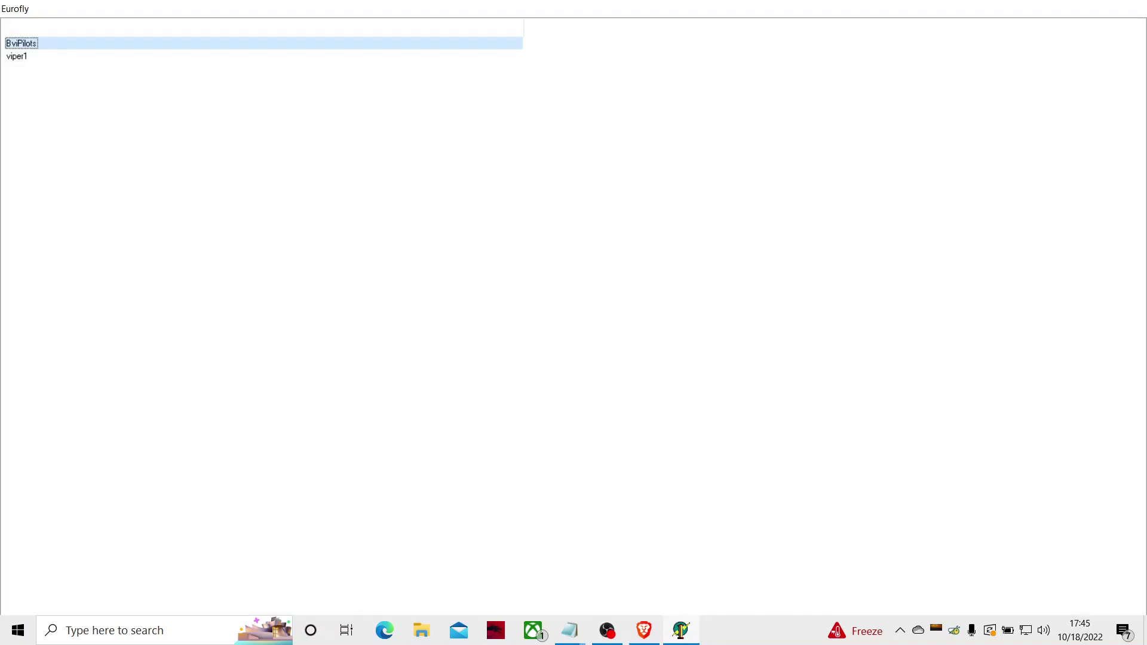
{"action": "key", "text": "Down"}
{"action": "key", "text": "Return"}
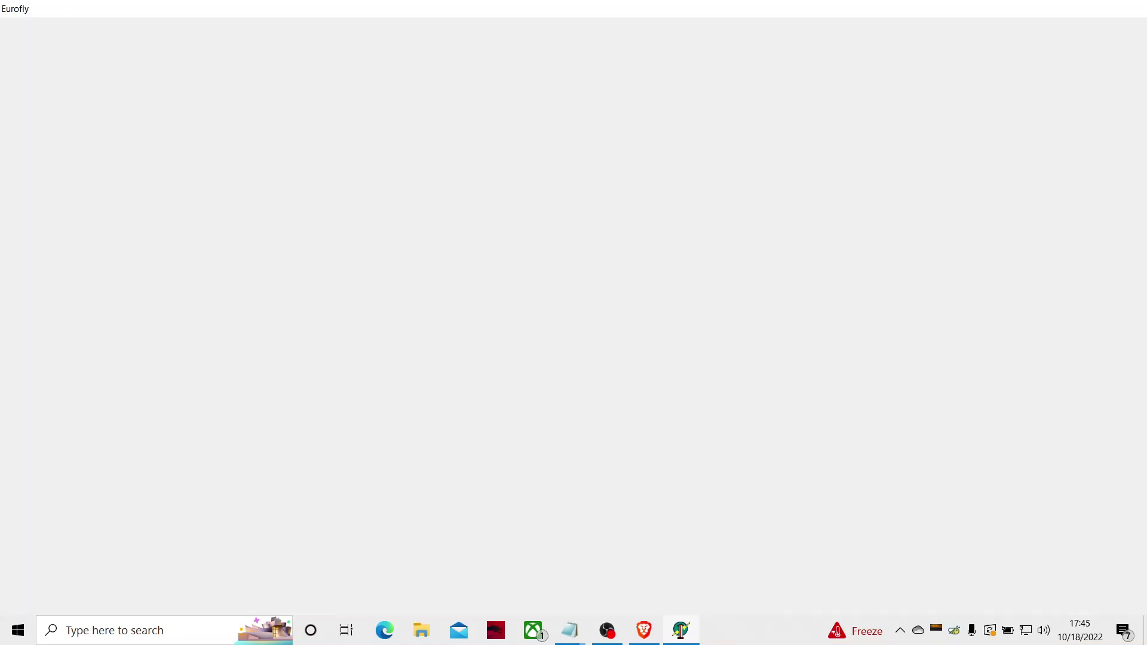